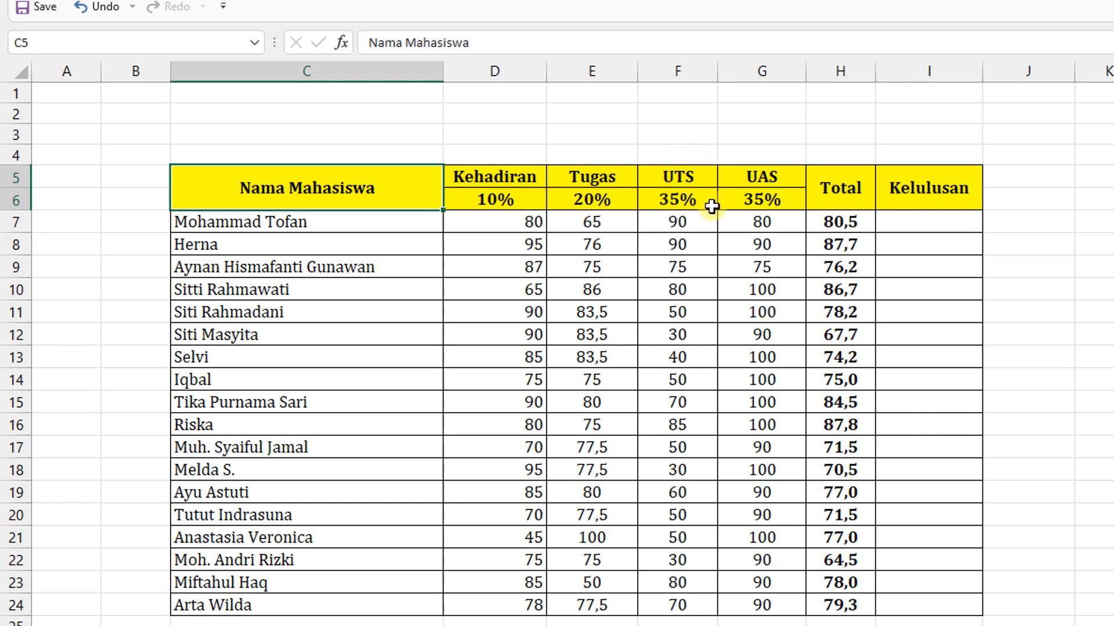
# - Examine the weighted total formula in H7 and the empty Kelulusan column beside it
pyautogui.click(856, 215)
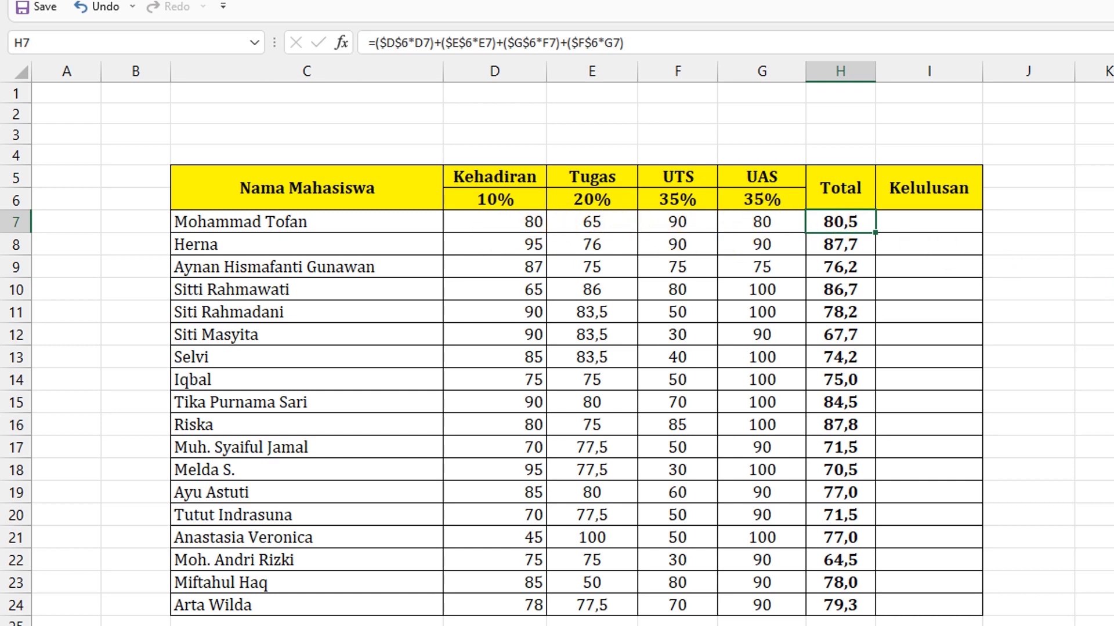
pyautogui.click(1093, 289)
pyautogui.click(852, 223)
pyautogui.click(1097, 243)
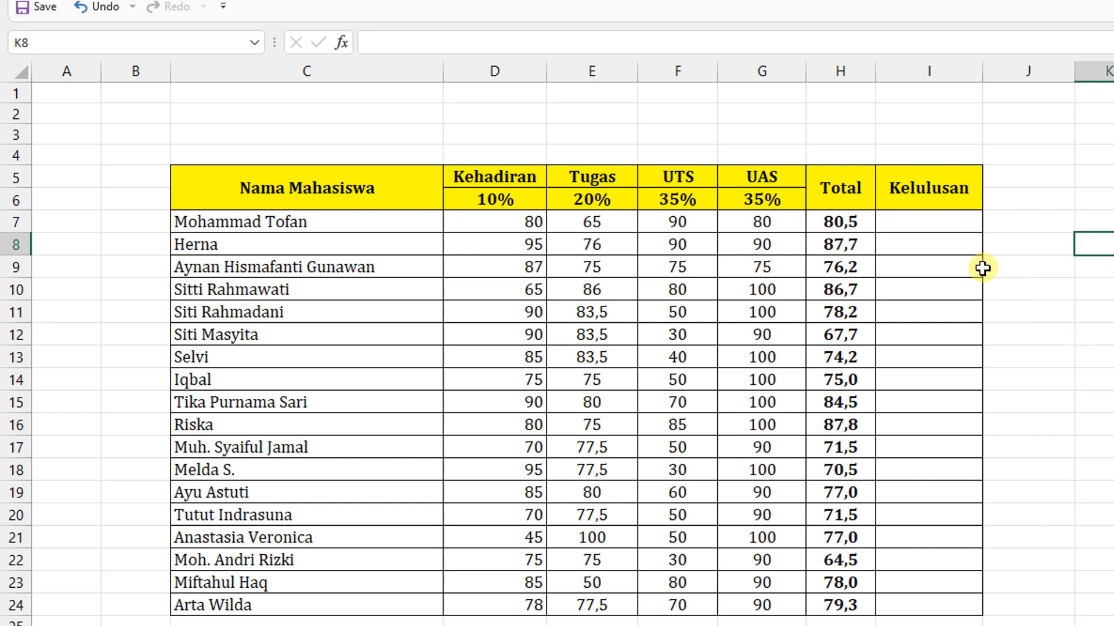
pyautogui.click(933, 229)
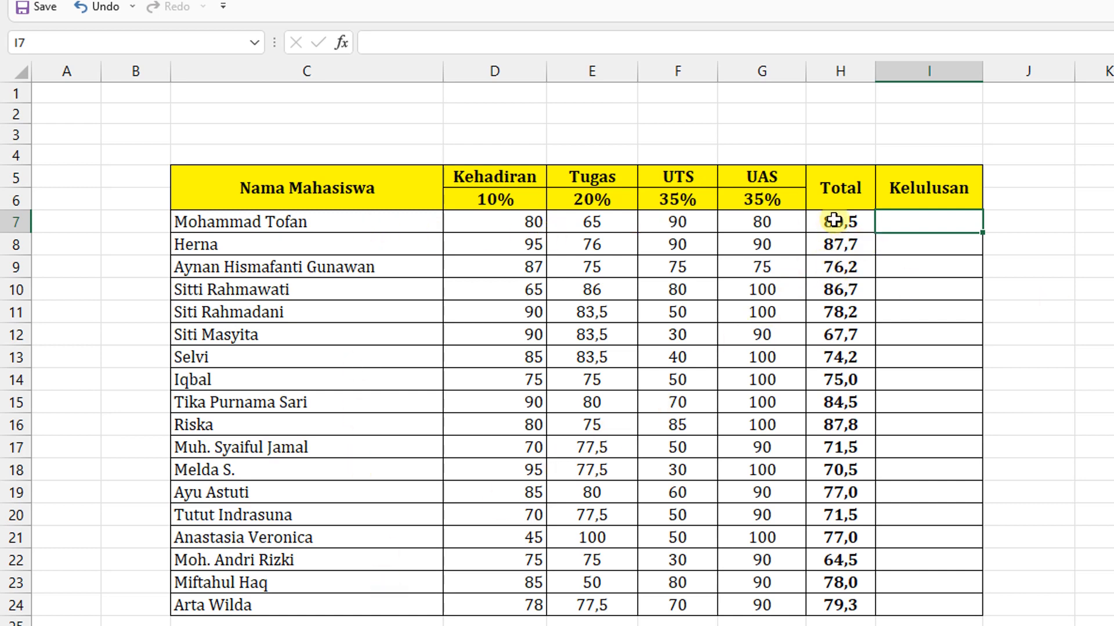
pyautogui.click(1113, 334)
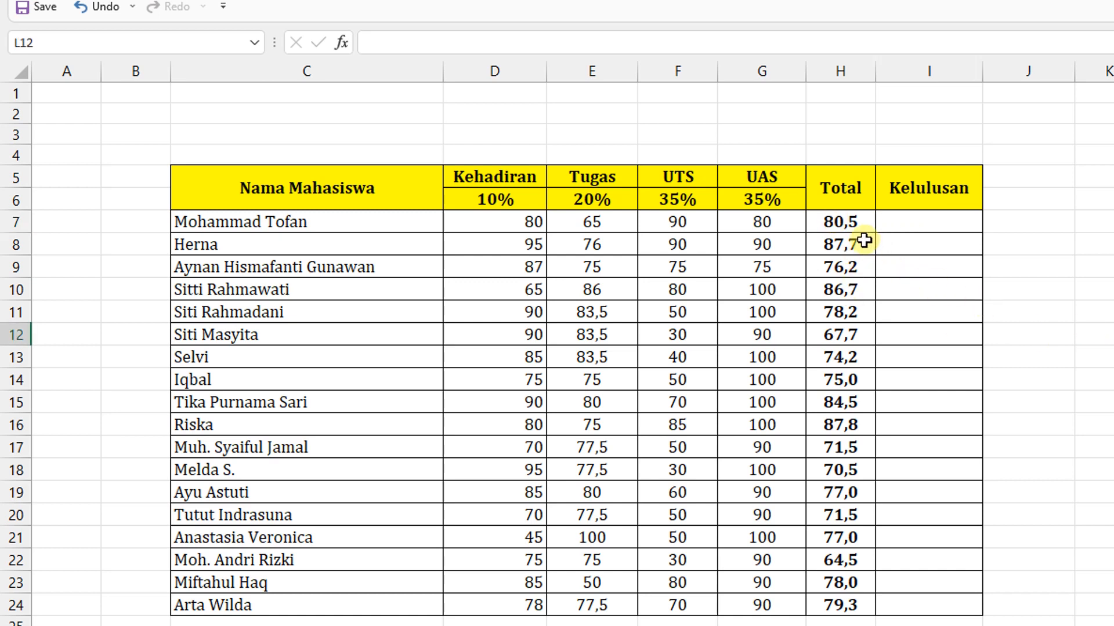
pyautogui.click(854, 220)
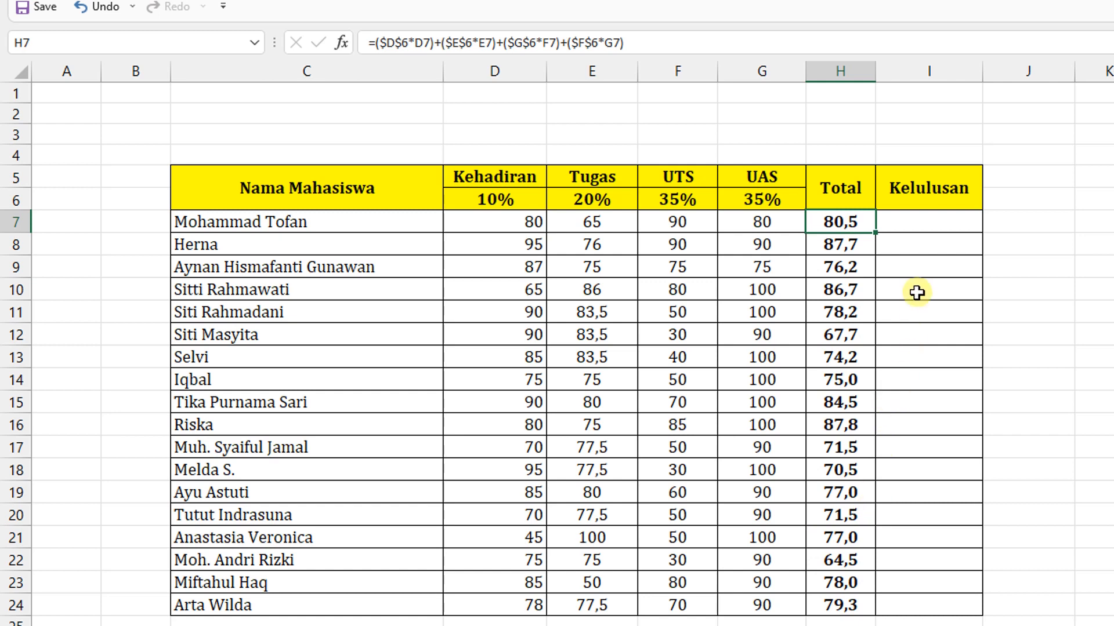
# - Start an IF formula in I7, the first Kelulusan cell, with the logical test H7>75
pyautogui.click(920, 225)
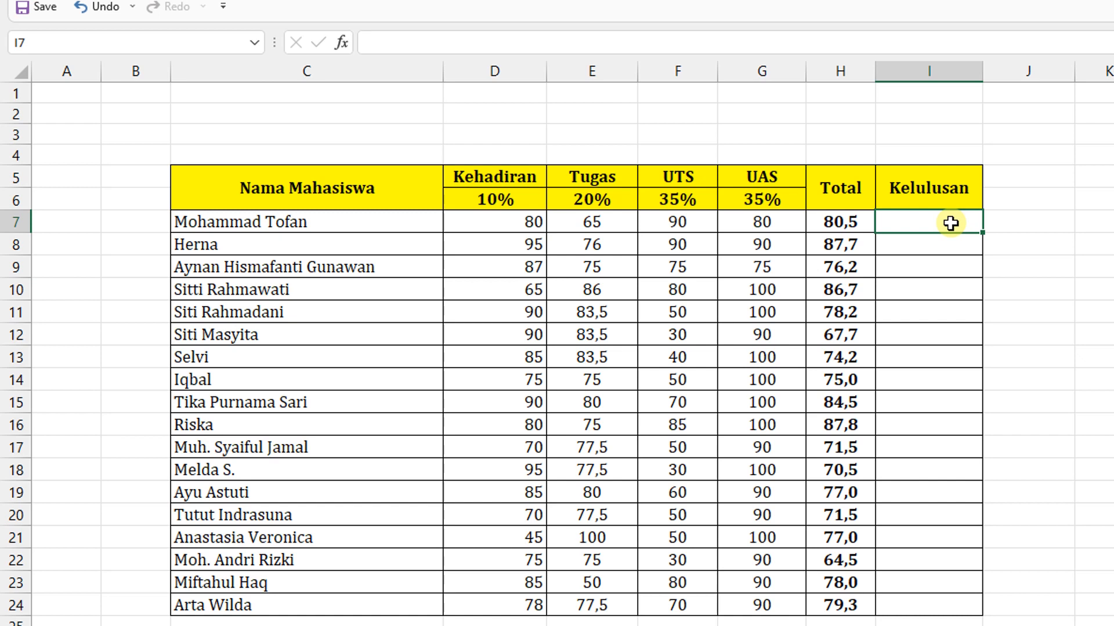
pyautogui.write('=')
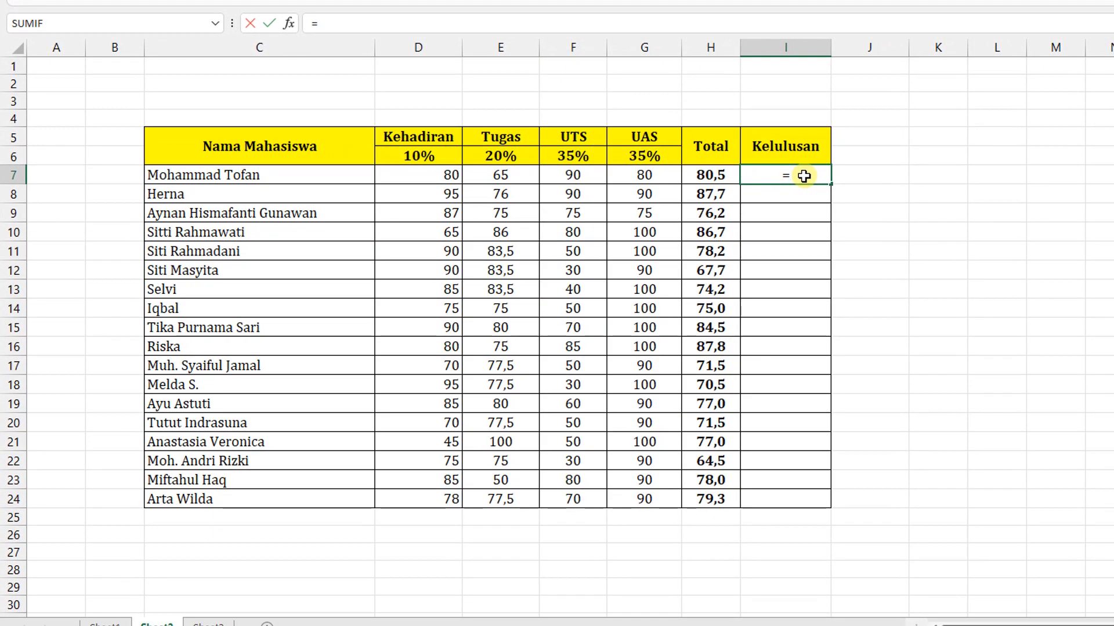
pyautogui.write('if')
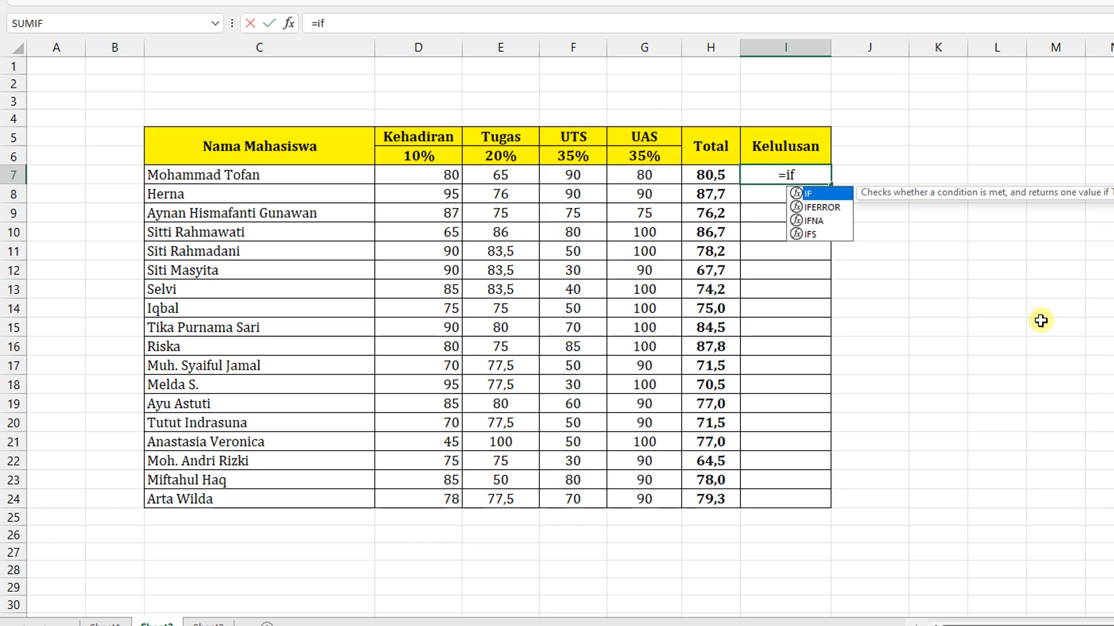
pyautogui.write('(')
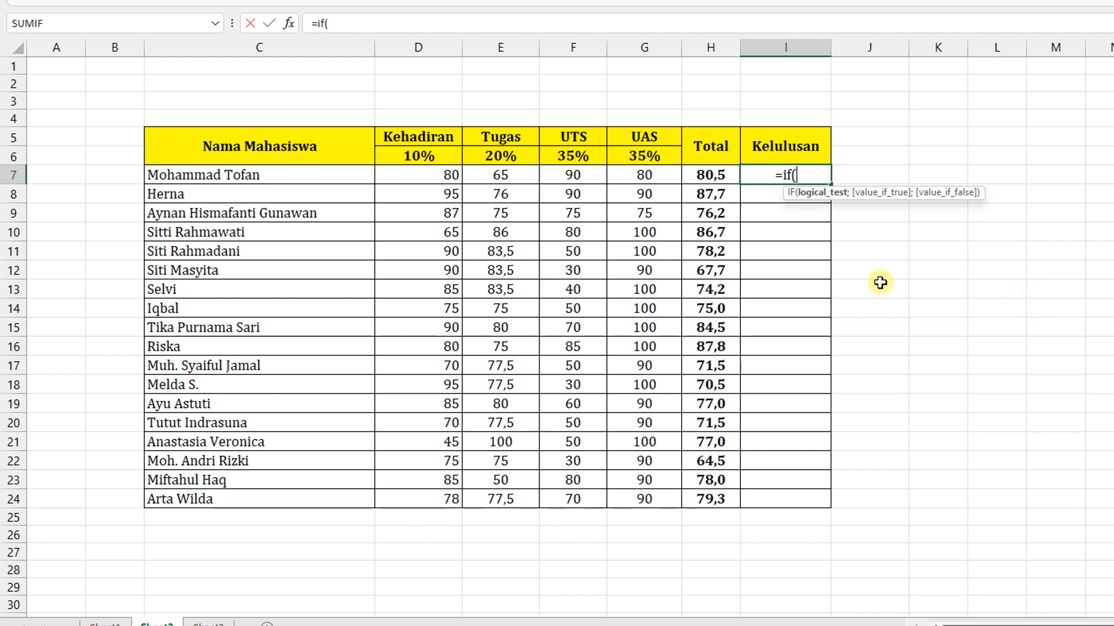
pyautogui.click(713, 177)
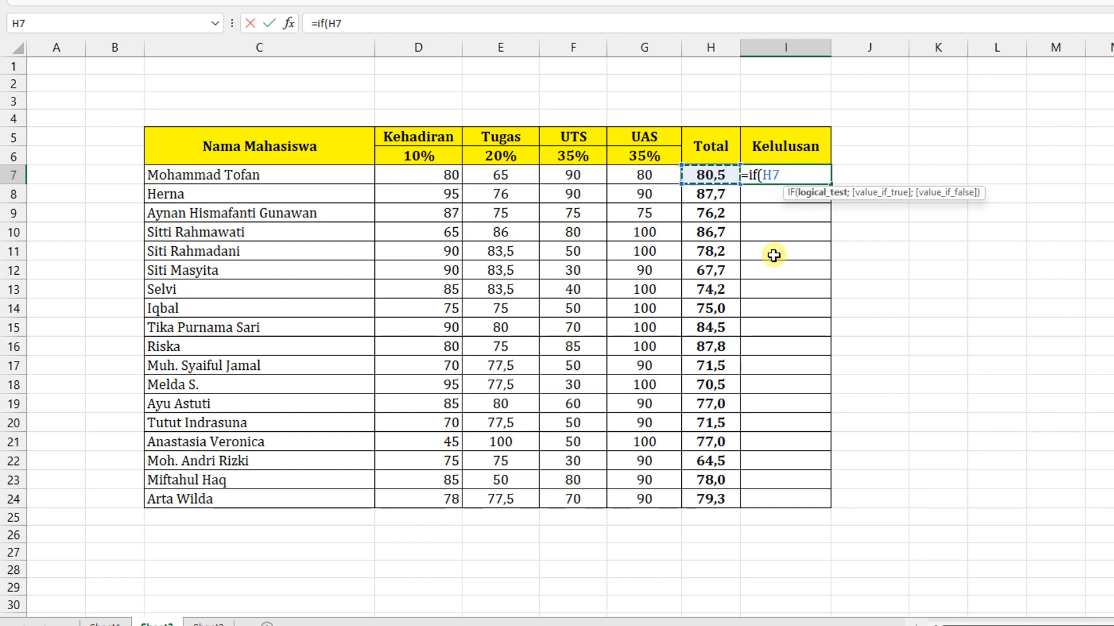
pyautogui.write('>')
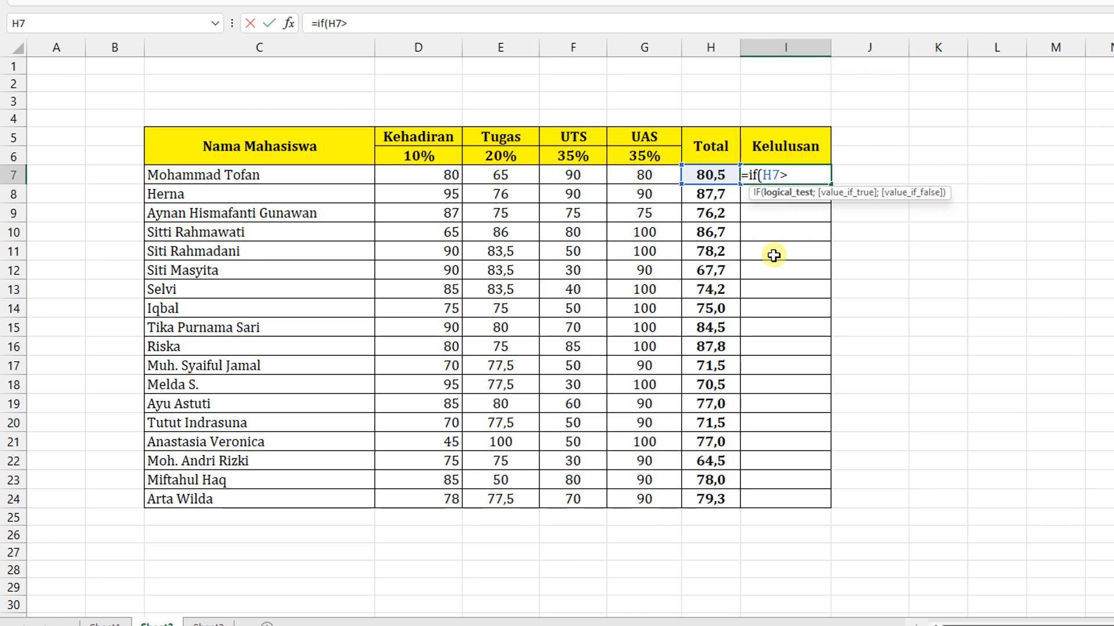
pyautogui.write('75')
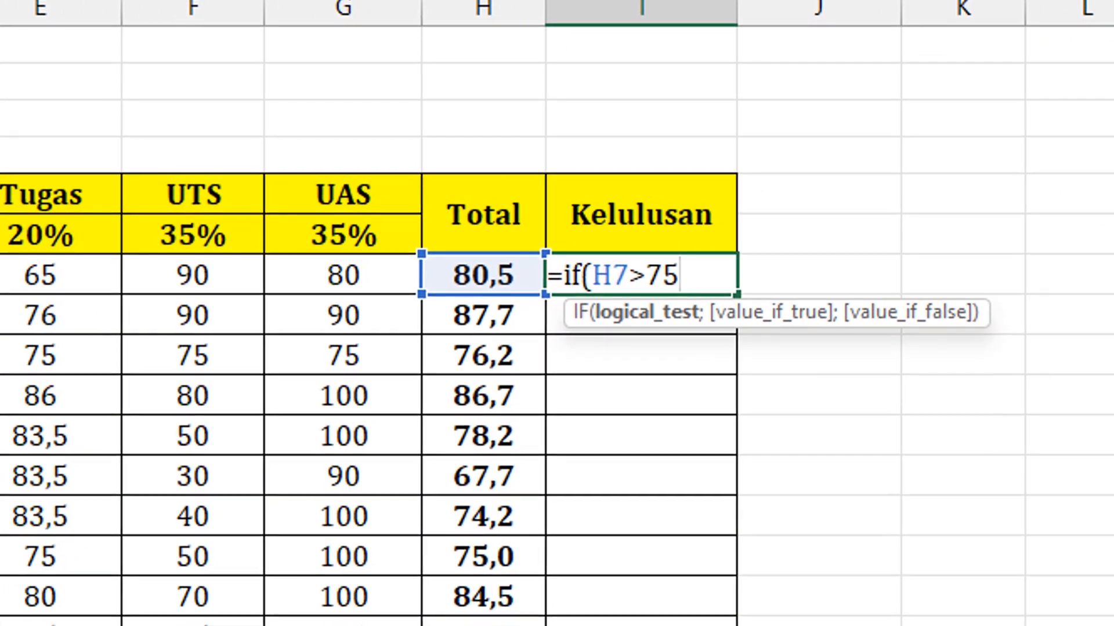
pyautogui.write(';')
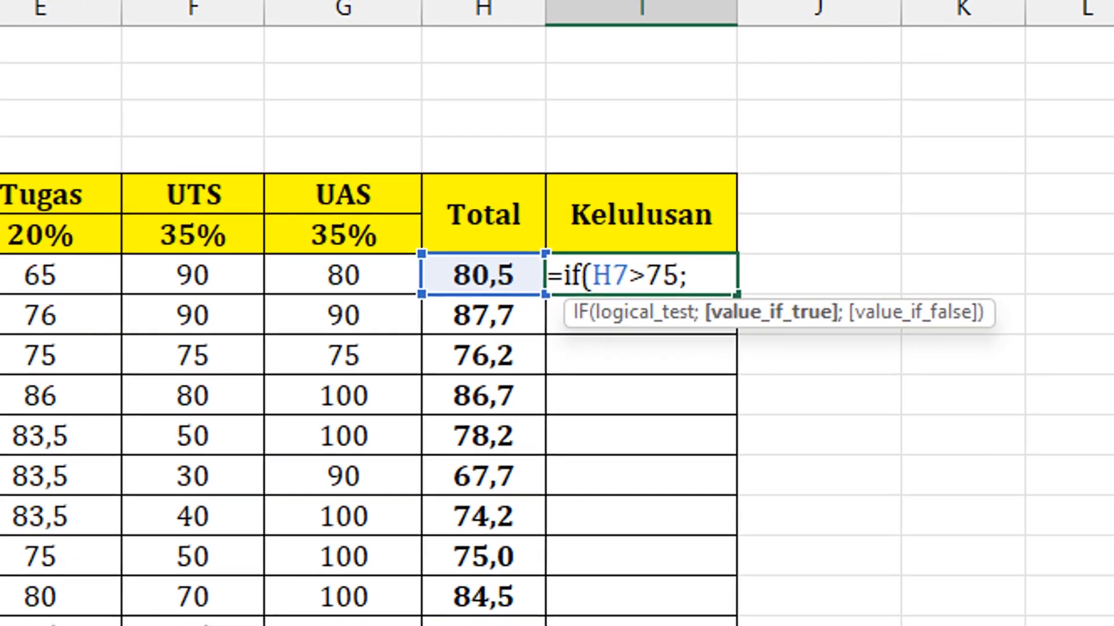
pyautogui.write('"Lulus"')
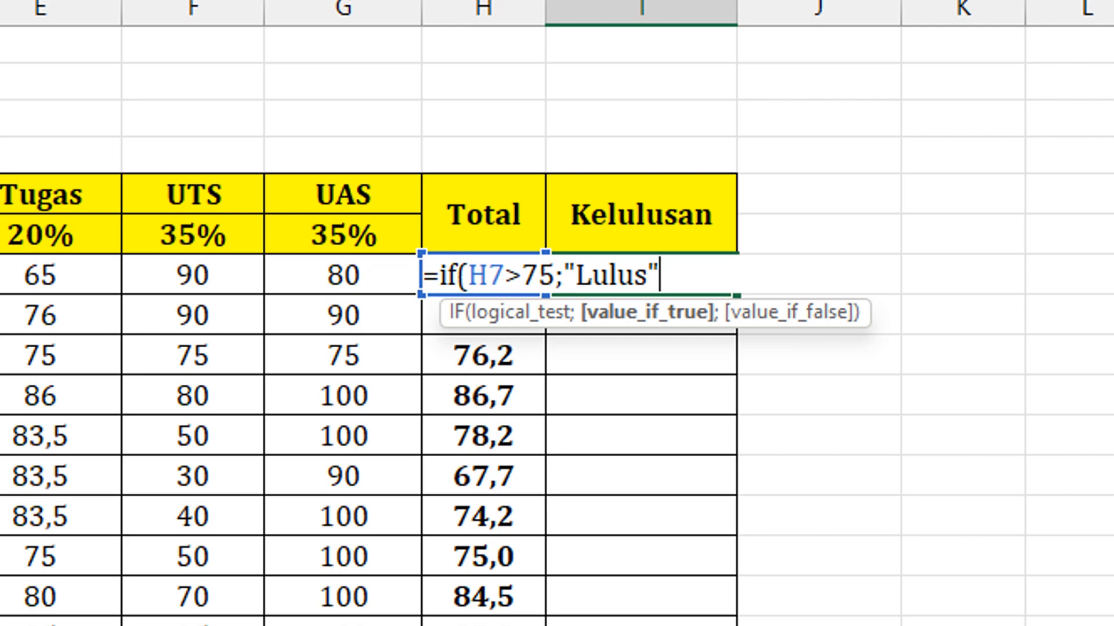
# - Complete the IF formula in I7 with "Lulus" as the true value and "Tidak Lulus" as the false value
pyautogui.write(';')
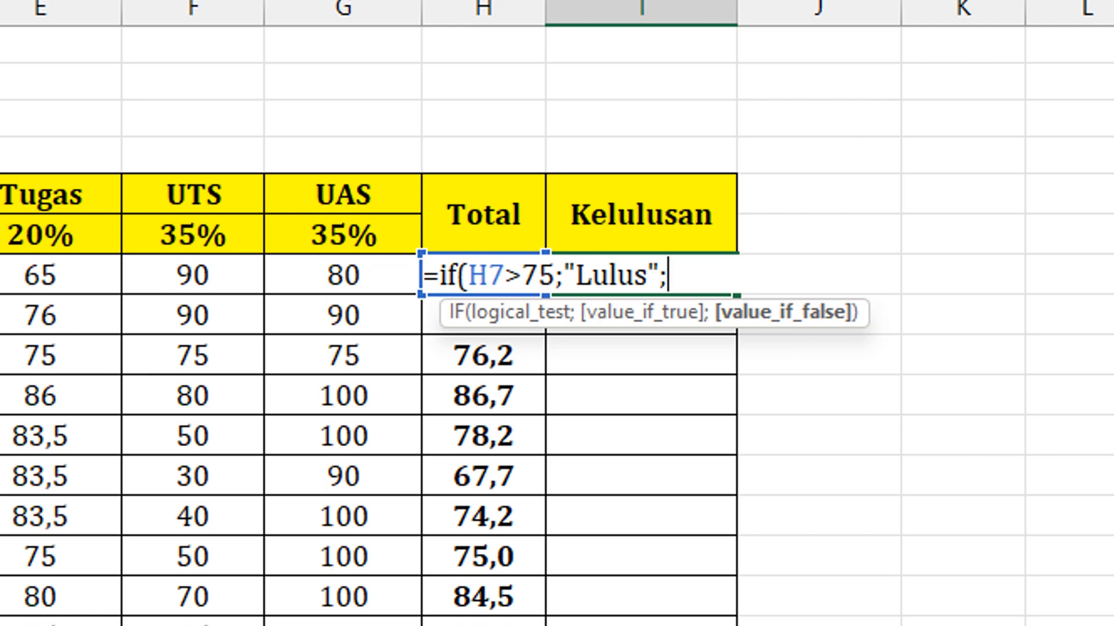
pyautogui.write('"Tidak')
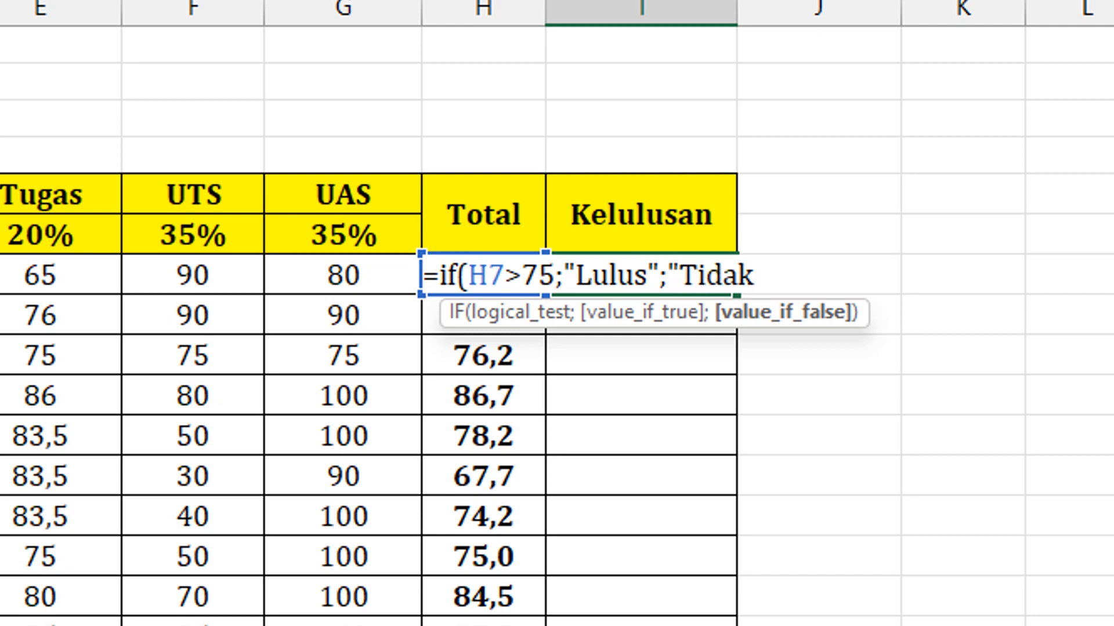
pyautogui.write(' Lulu s"')
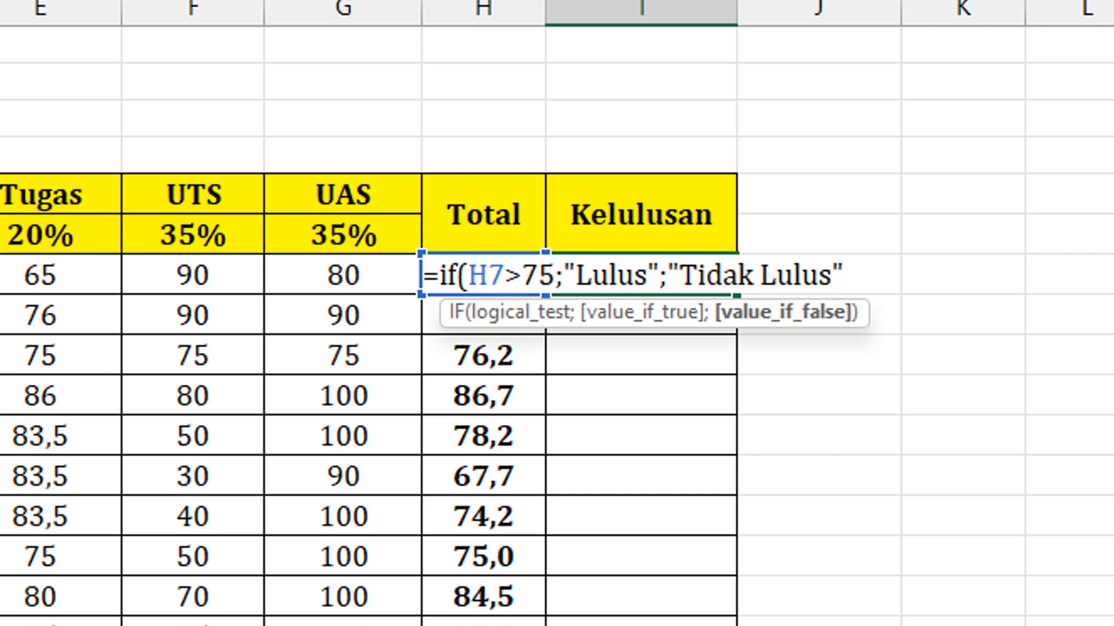
pyautogui.write(')')
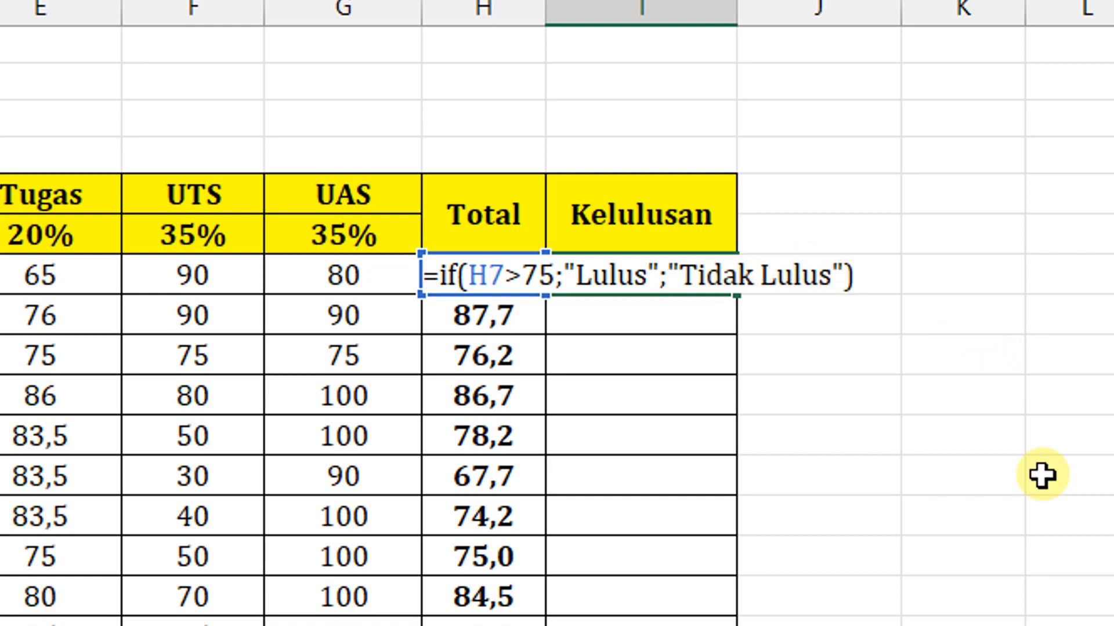
pyautogui.press('Return')
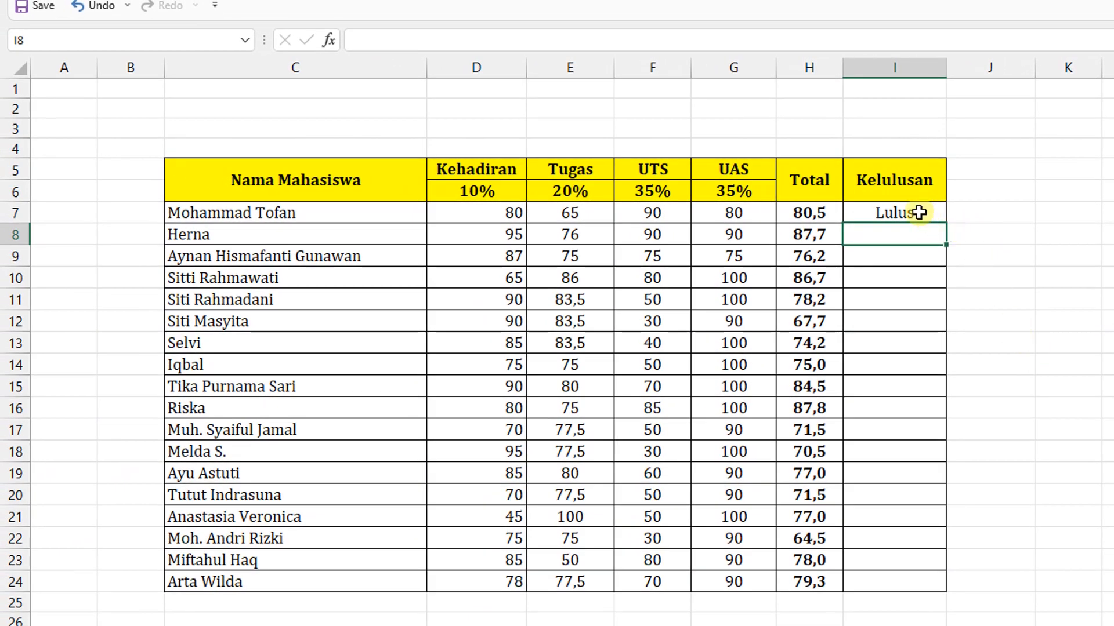
# - Fill the Kelulusan formula from I7 down through I24 for all the students
pyautogui.click(919, 213)
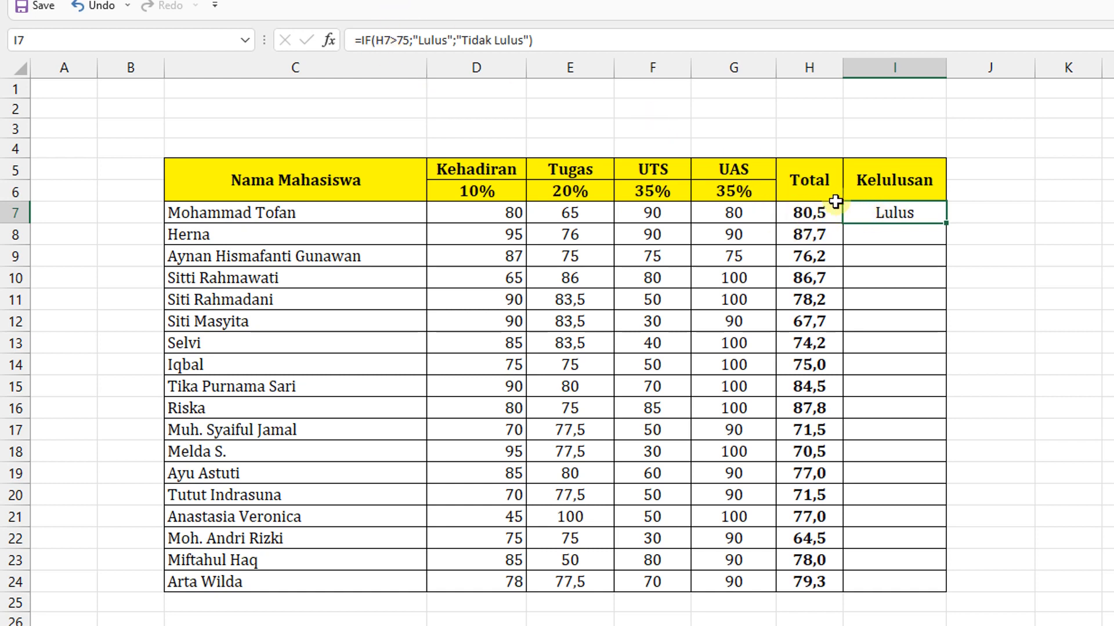
pyautogui.doubleClick(881, 213)
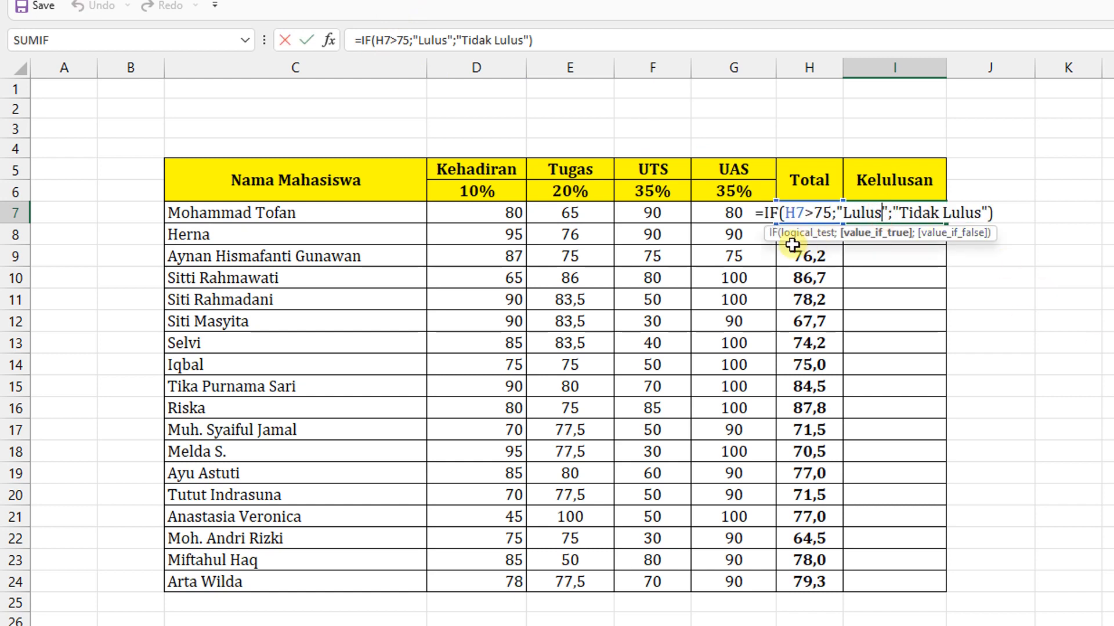
pyautogui.press('Return')
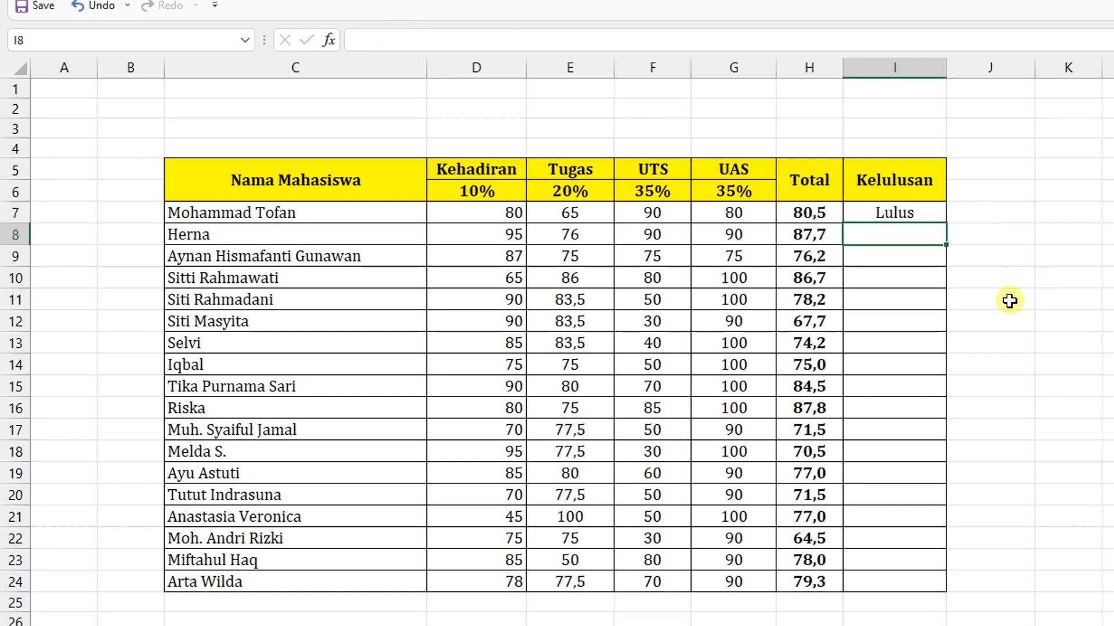
pyautogui.click(933, 211)
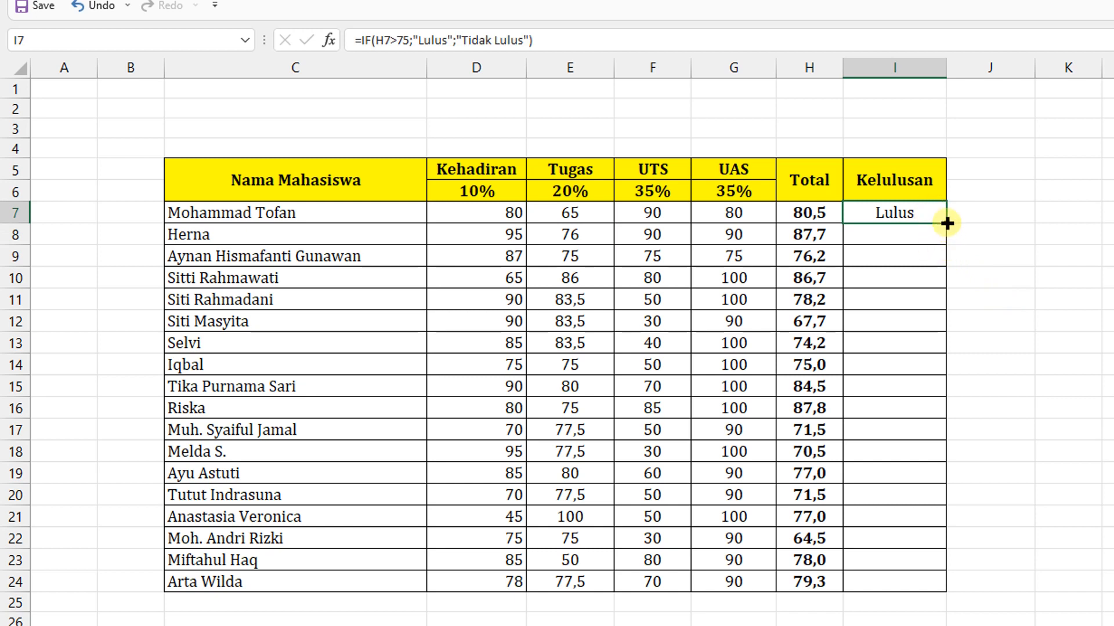
pyautogui.moveTo(947, 223); pyautogui.dragTo(947, 598)
pyautogui.click(969, 348)
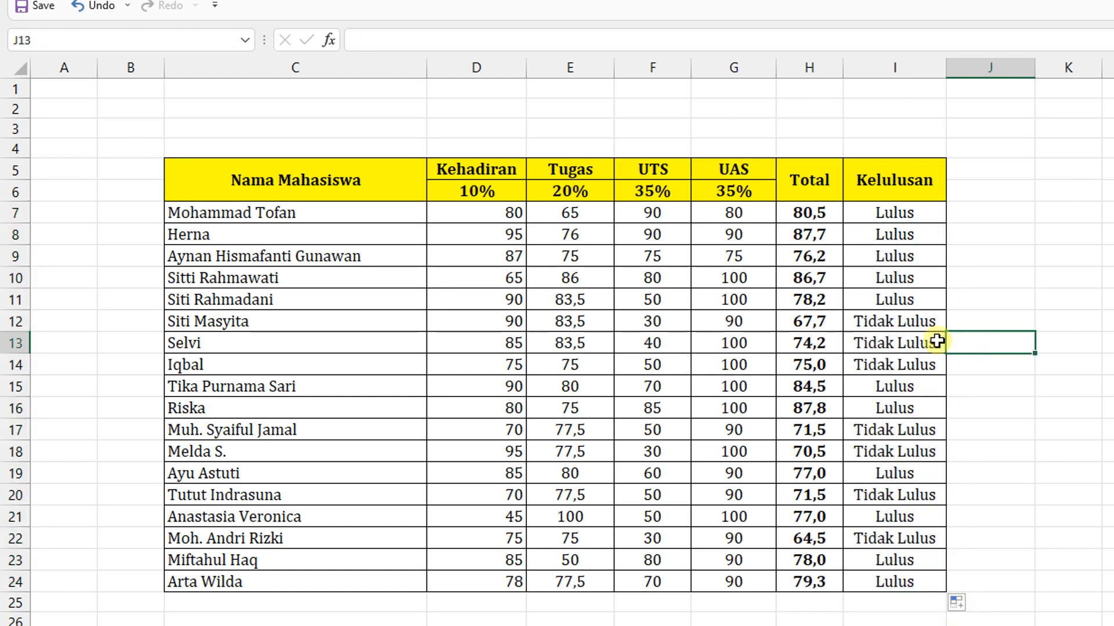
# - Compare the Total values in column H with their Kelulusan results, especially the borderline score in row 14
pyautogui.click(815, 235)
pyautogui.click(812, 256)
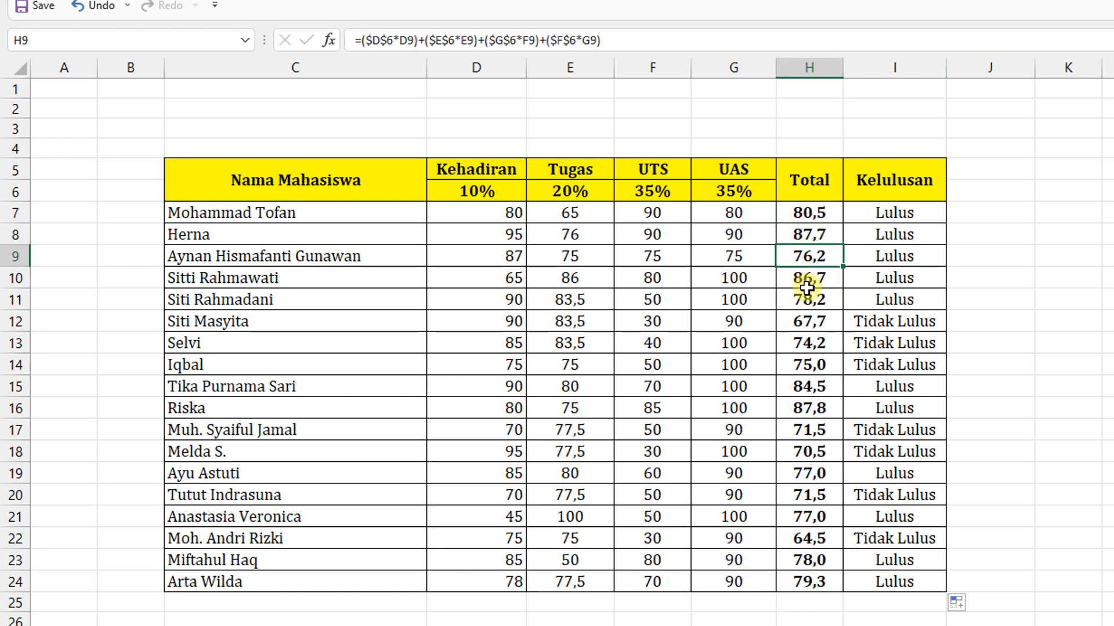
pyautogui.click(812, 279)
pyautogui.click(813, 296)
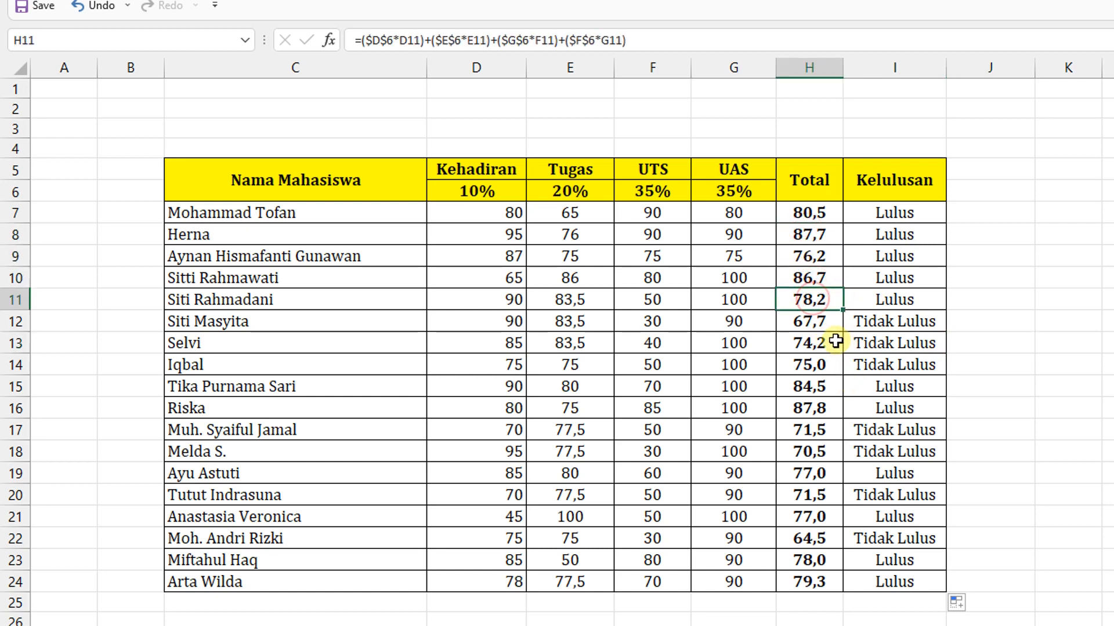
pyautogui.click(823, 322)
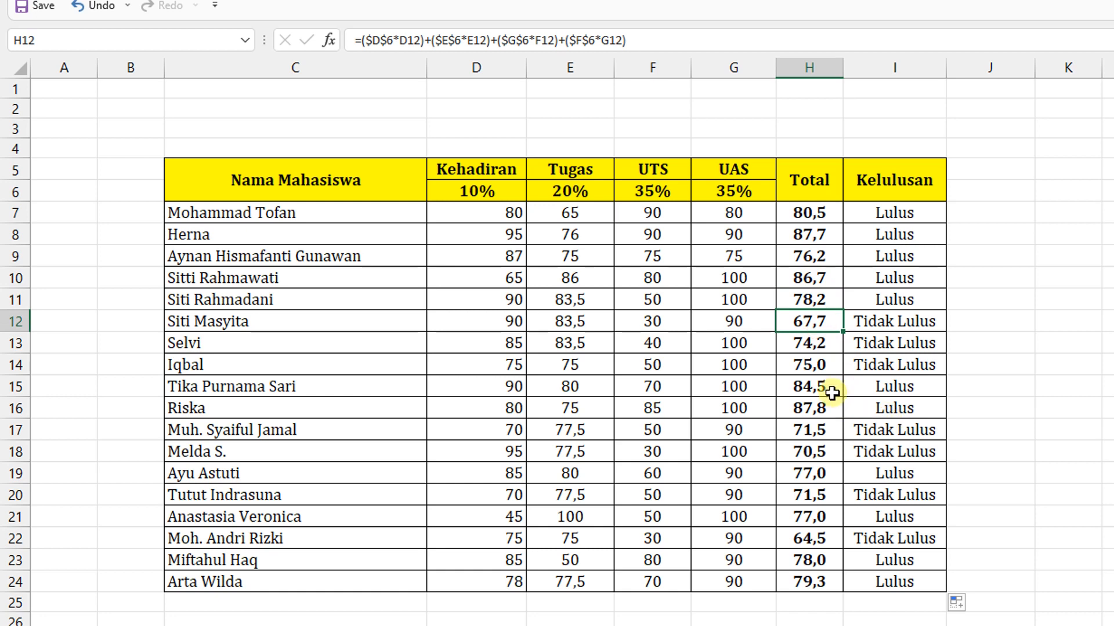
pyautogui.click(809, 364)
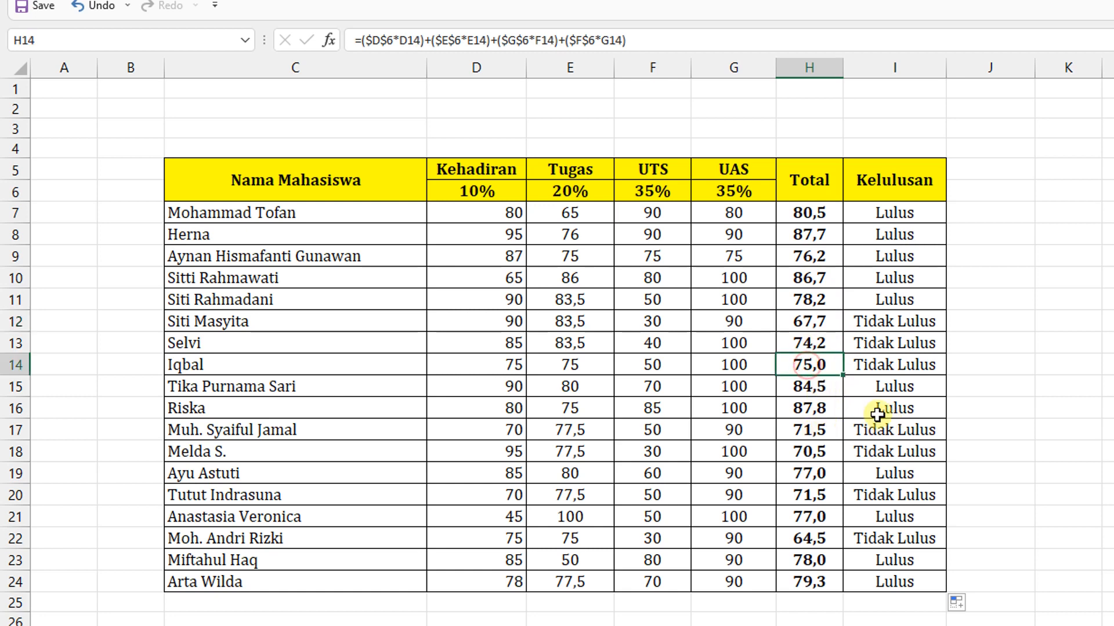
pyautogui.click(893, 371)
pyautogui.click(807, 364)
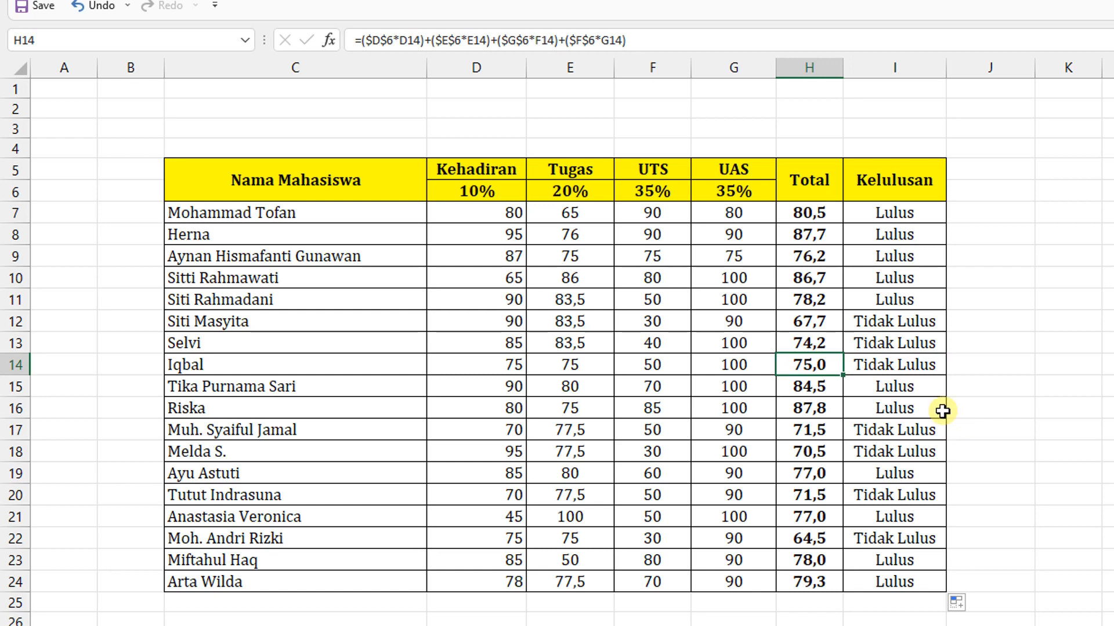
pyautogui.click(903, 365)
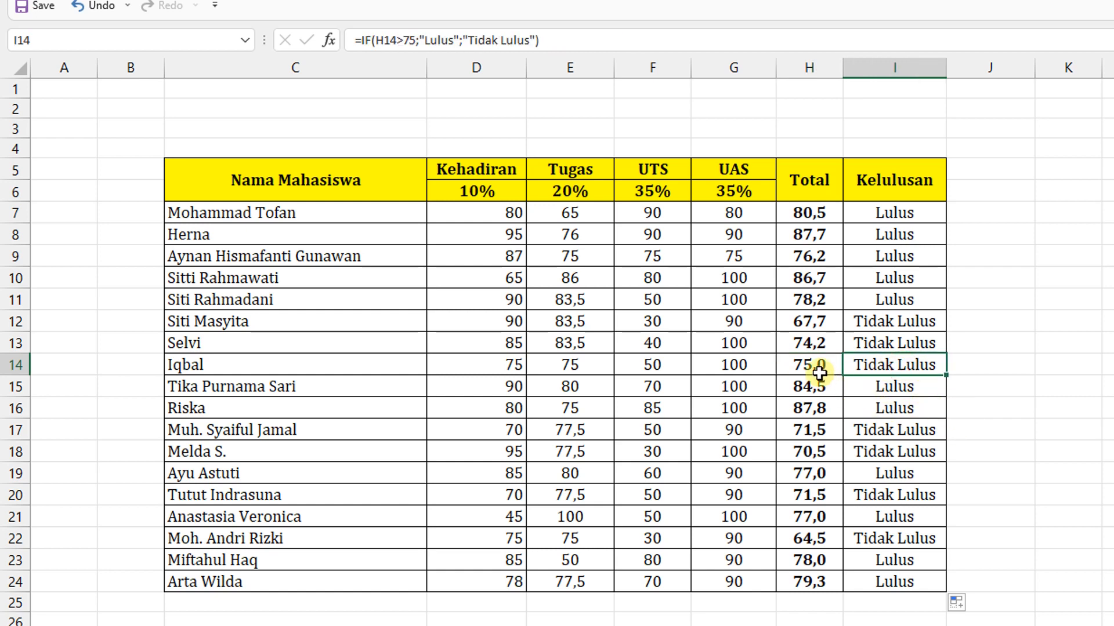
pyautogui.click(803, 365)
pyautogui.click(885, 366)
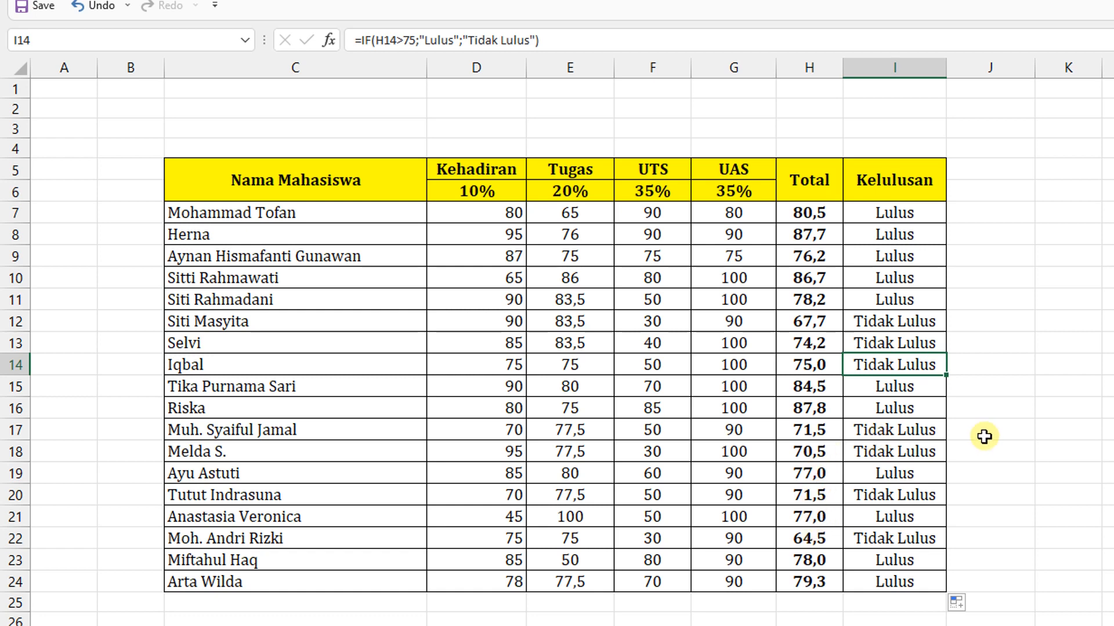
pyautogui.click(1046, 415)
# - Change the logical test of the IF formula in I7 to H7>=75
pyautogui.click(915, 216)
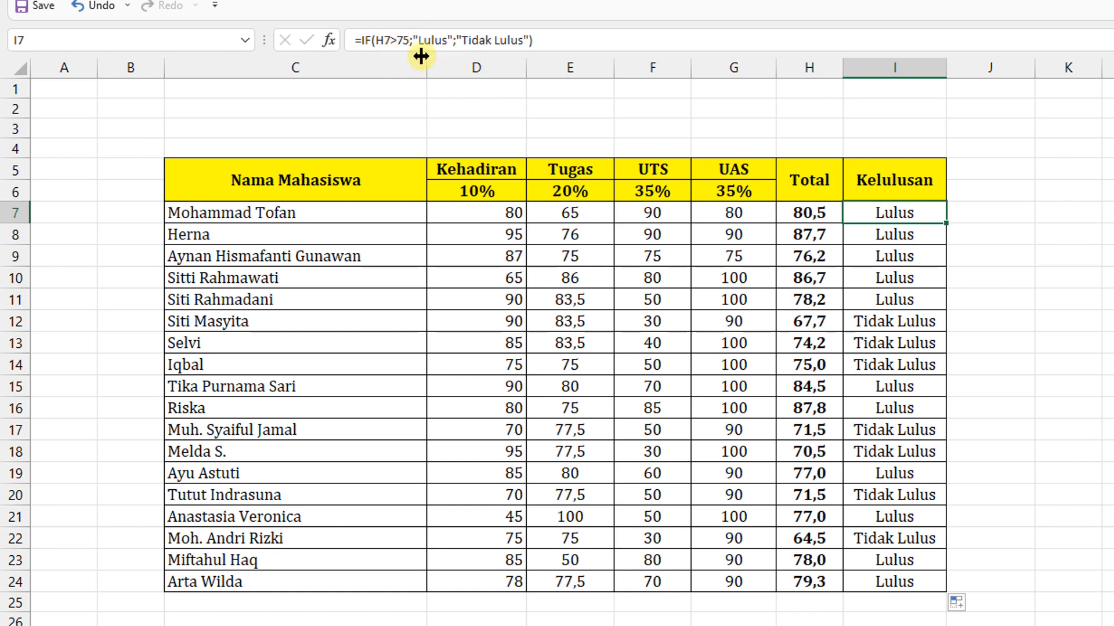
pyautogui.click(397, 40)
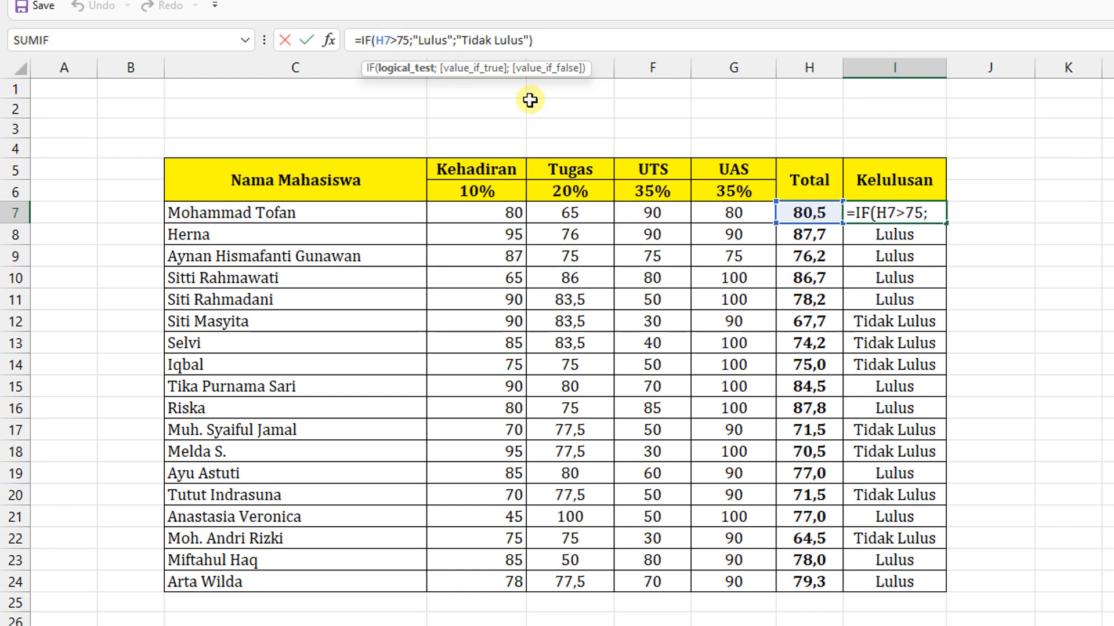
pyautogui.write('=')
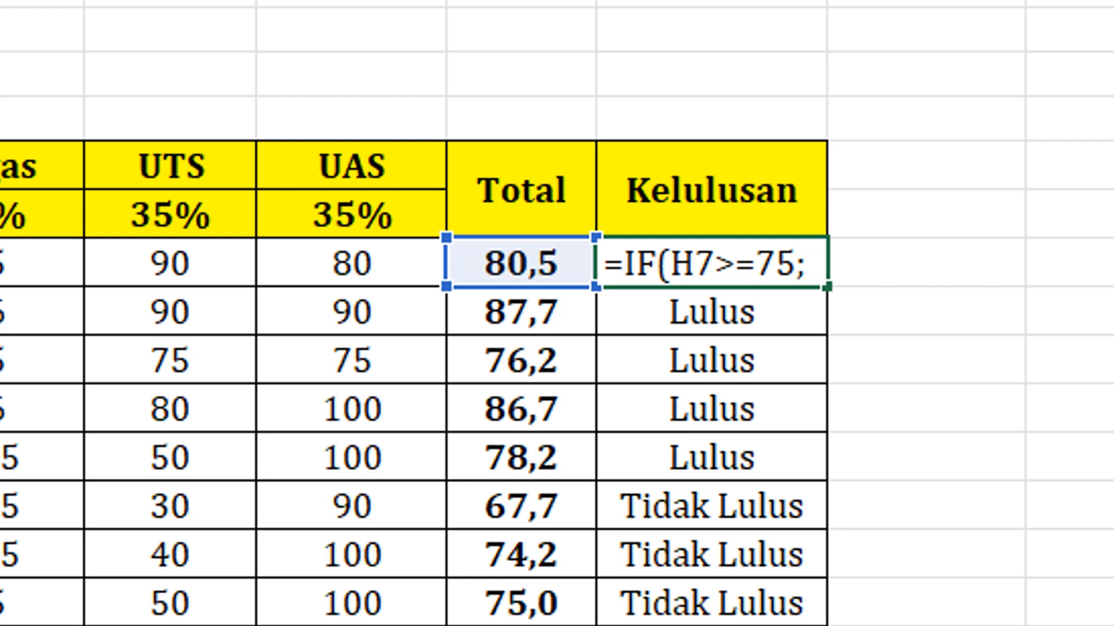
pyautogui.press('Return')
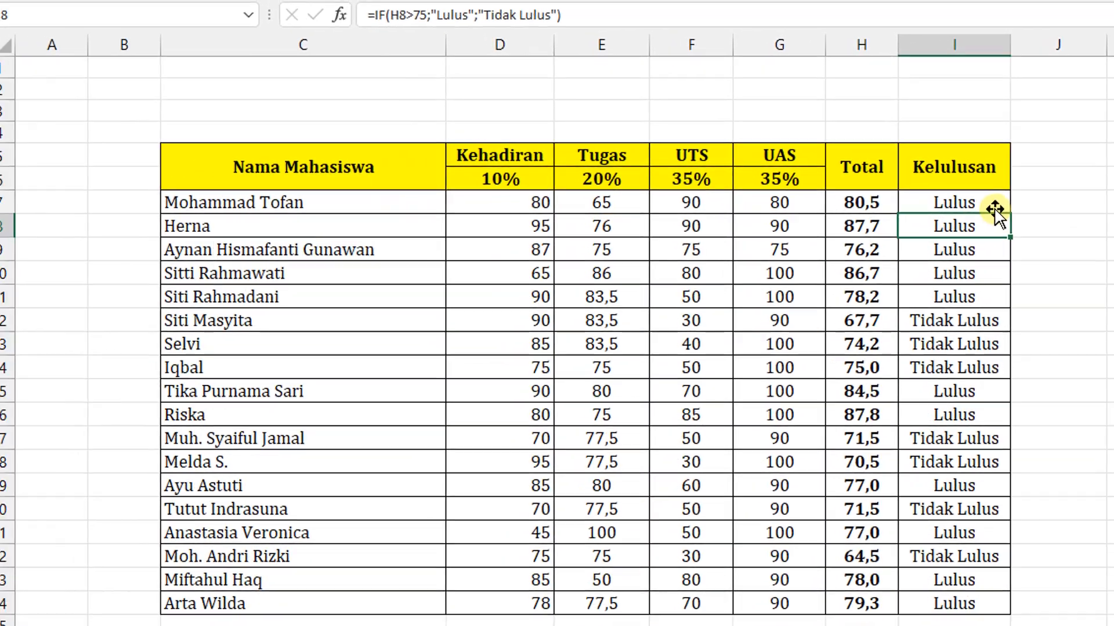
# - Fill the Kelulusan formula from I7 down through I24 and check the result for the borderline Total in row 14
pyautogui.click(778, 241)
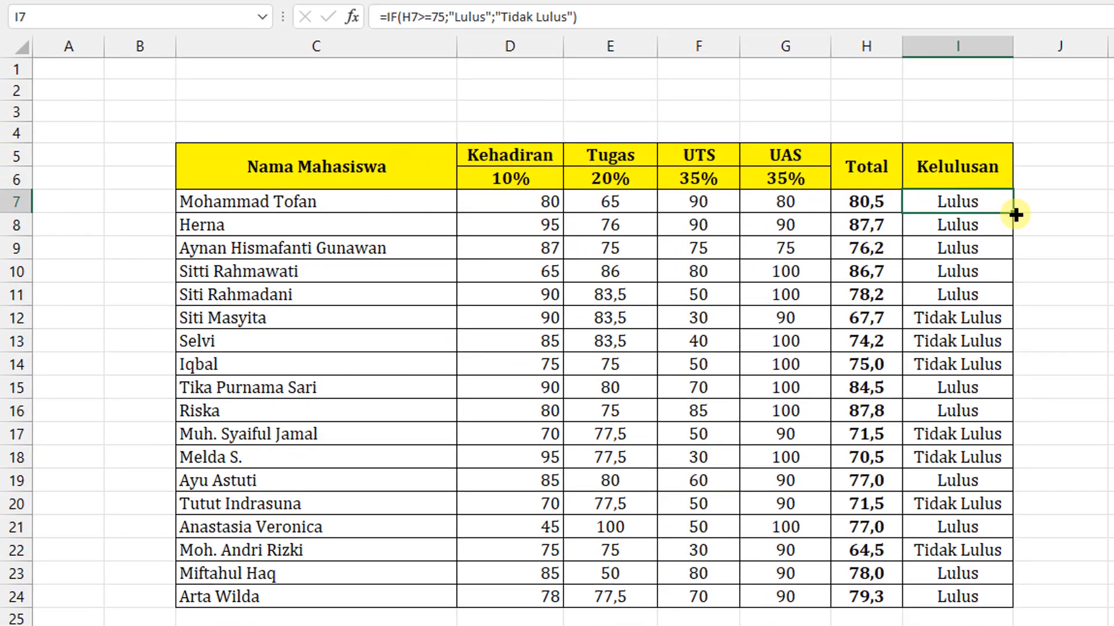
pyautogui.moveTo(1015, 214); pyautogui.dragTo(1021, 598)
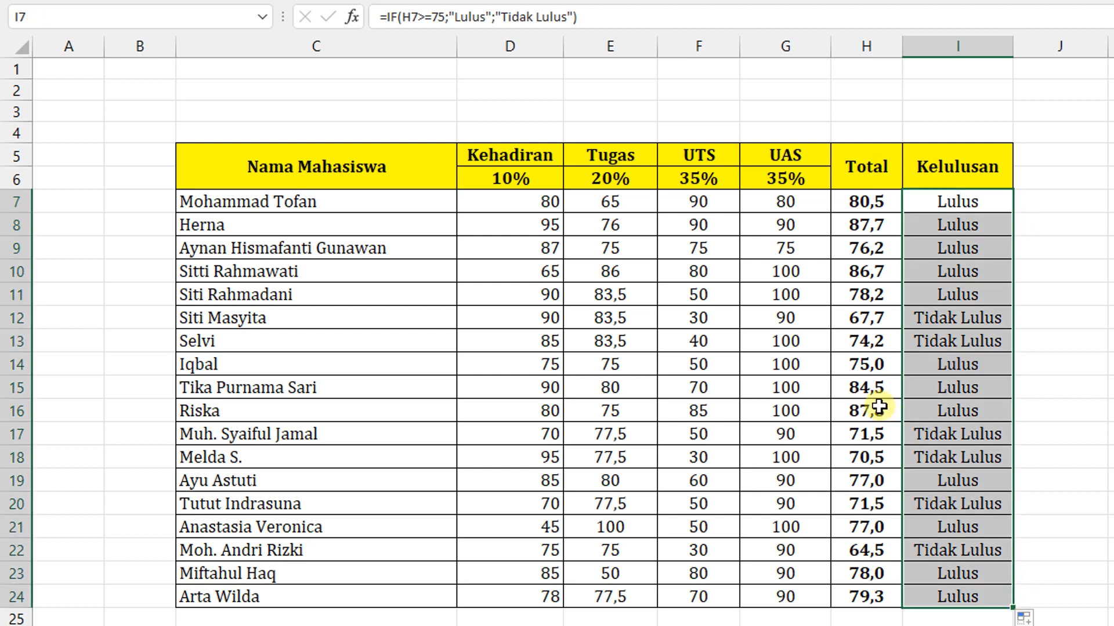
pyautogui.click(865, 360)
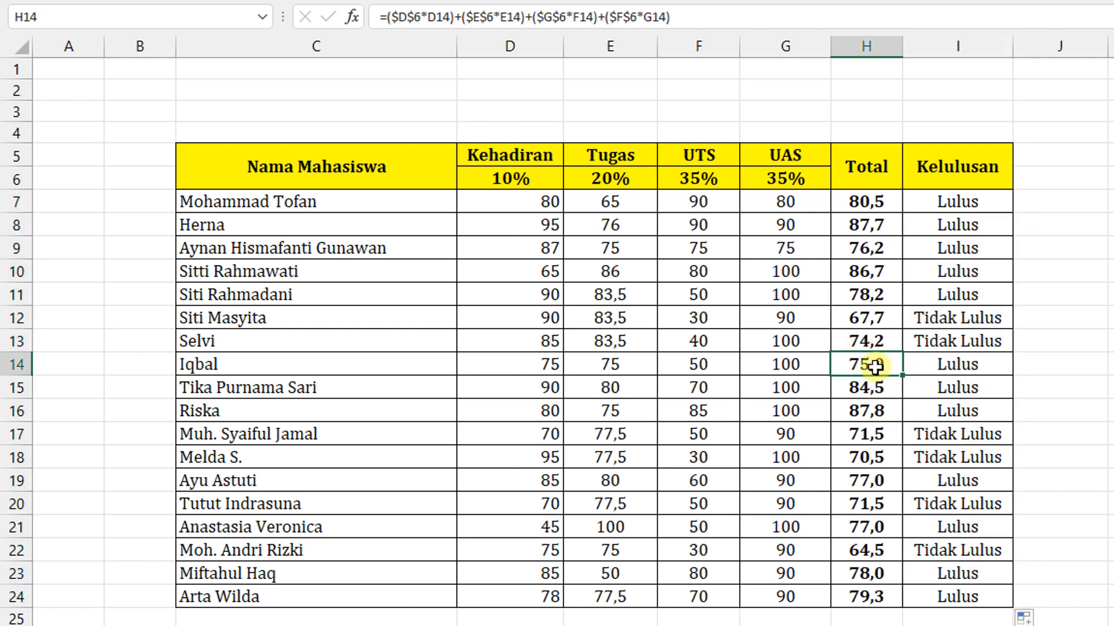
pyautogui.moveTo(867, 364); pyautogui.dragTo(949, 356)
pyautogui.click(1083, 398)
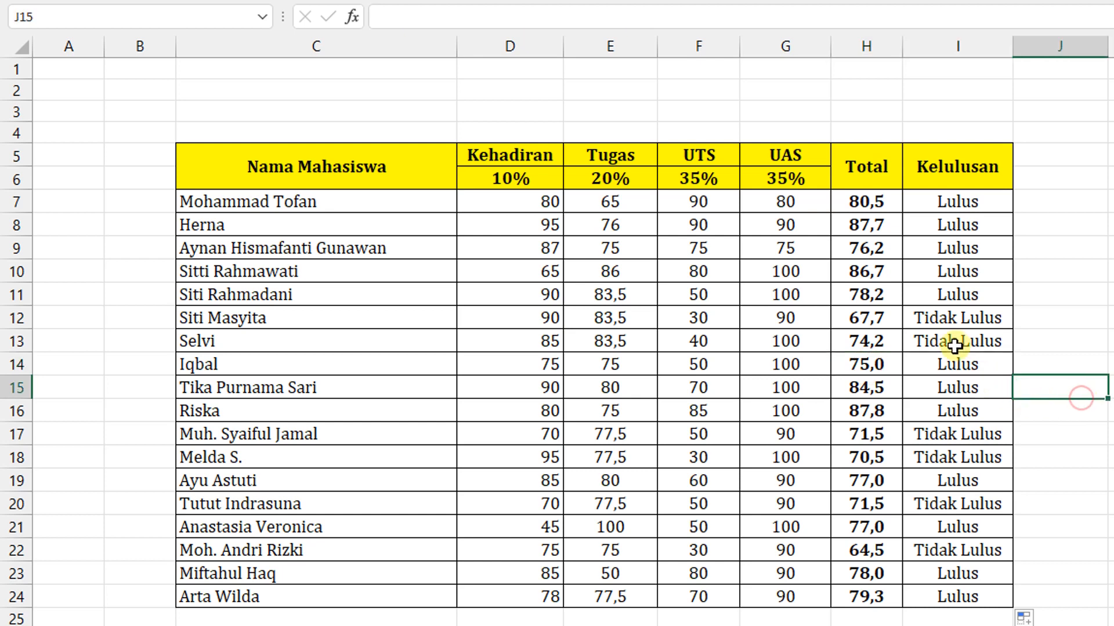
# - Examine the >= comparison in the IF formula in I7, leaving the formula as it is
pyautogui.click(952, 345)
pyautogui.click(949, 197)
pyautogui.doubleClick(949, 197)
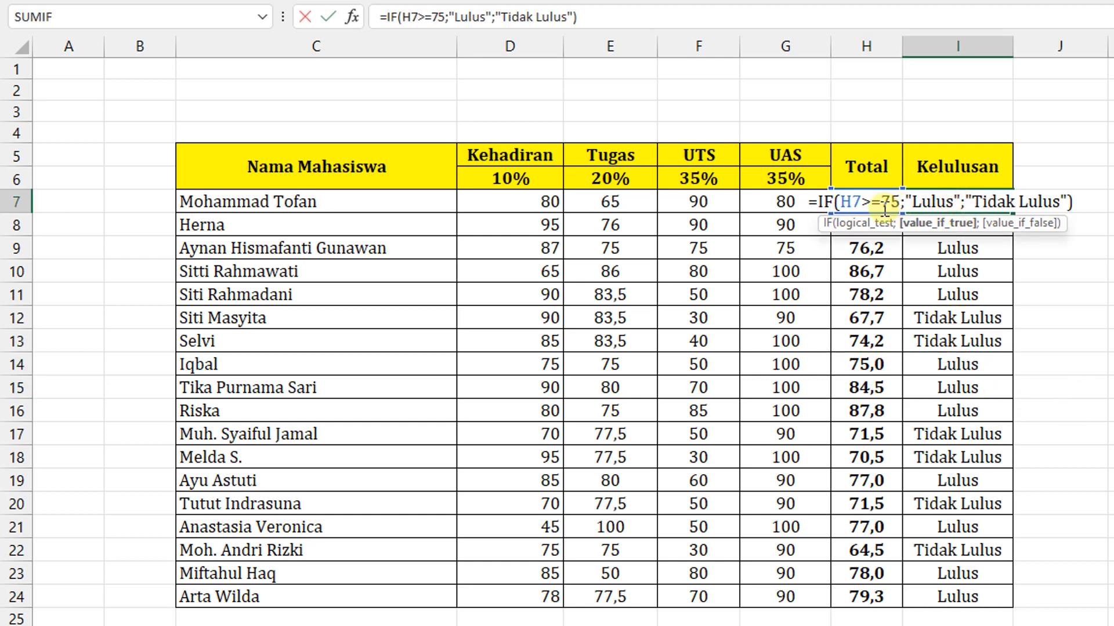
pyautogui.moveTo(879, 202); pyautogui.dragTo(862, 202)
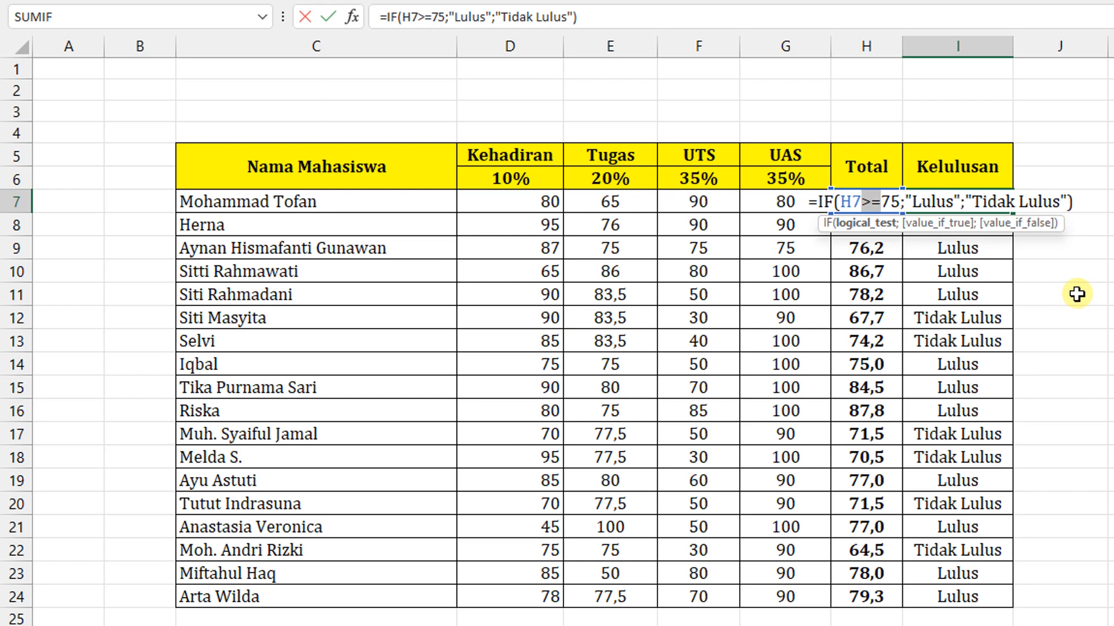
pyautogui.press('Return')
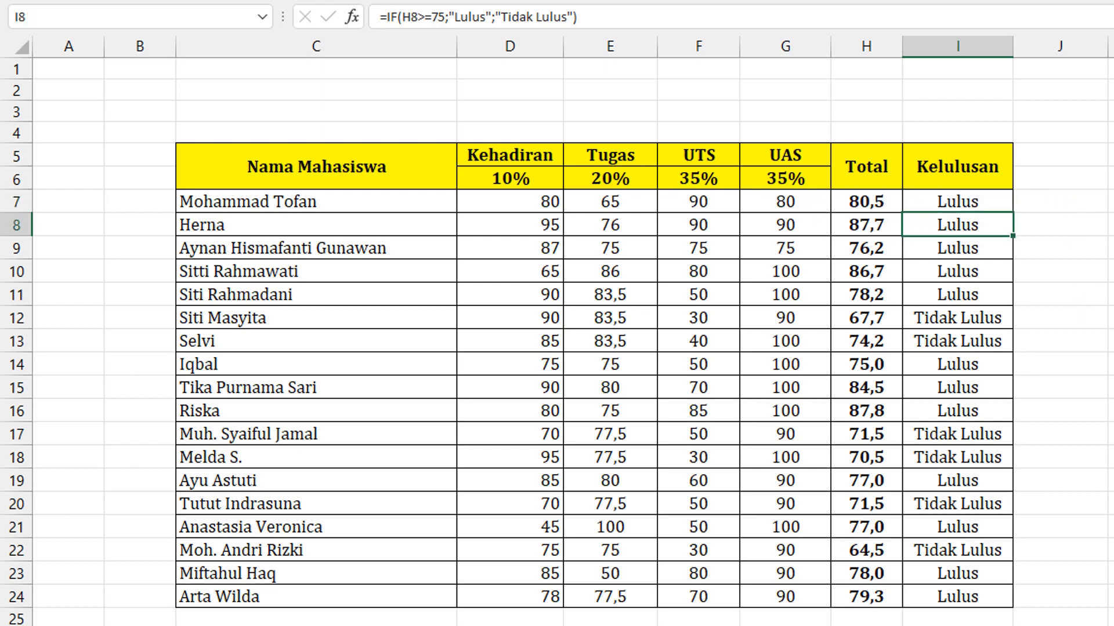
pyautogui.click(1070, 206)
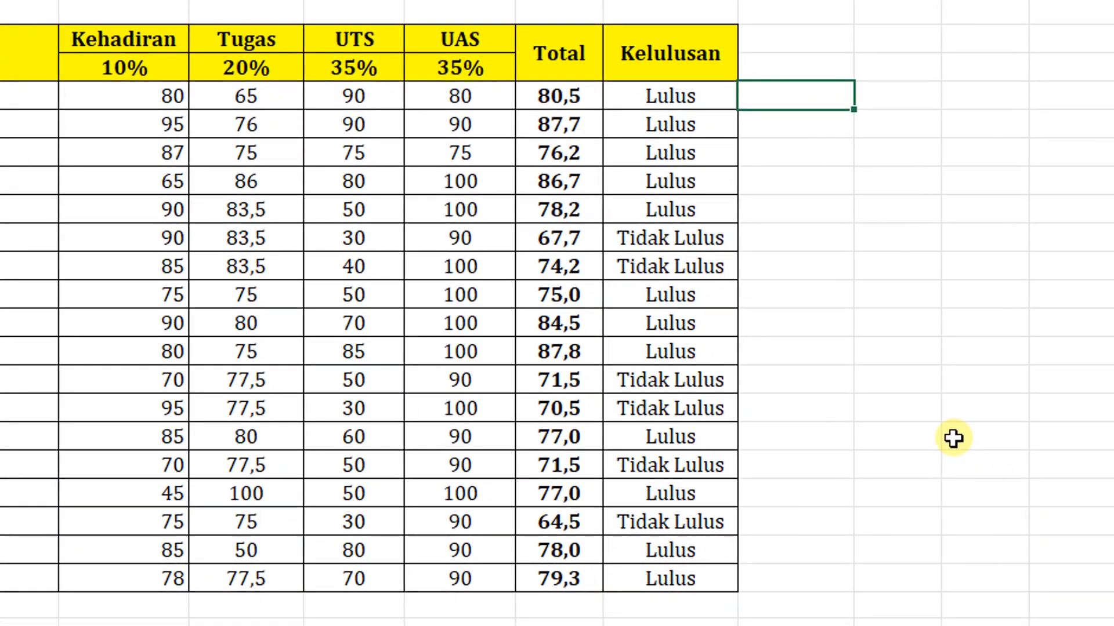
# - Review the Kehadiran and Total scores in rows 7 to 24 as the two criteria for the Kelulusan result
pyautogui.click(685, 94)
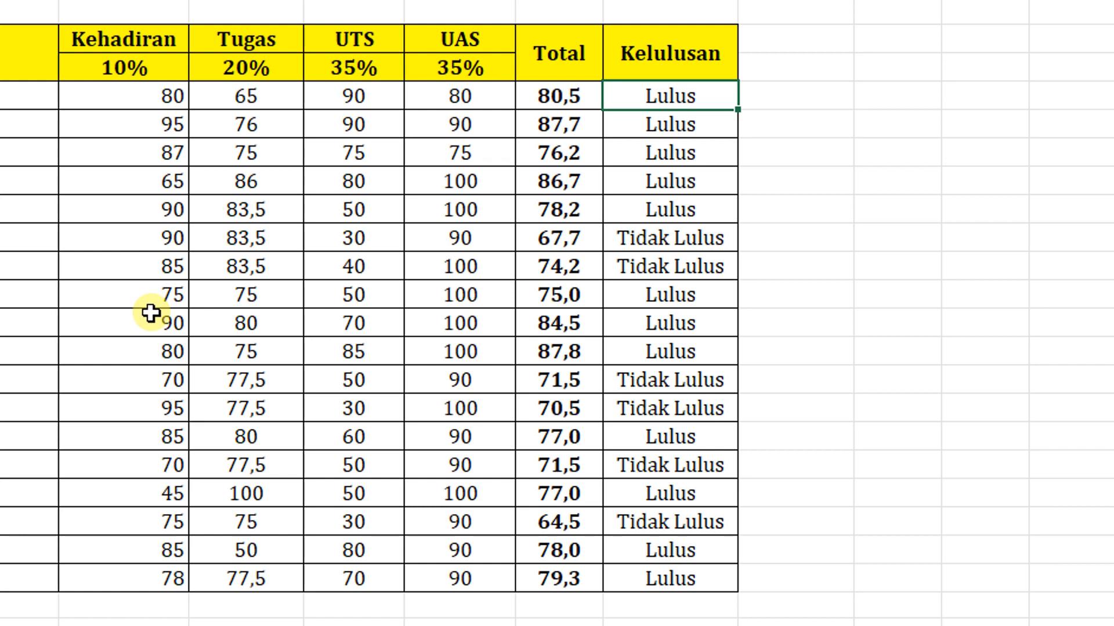
pyautogui.click(149, 87)
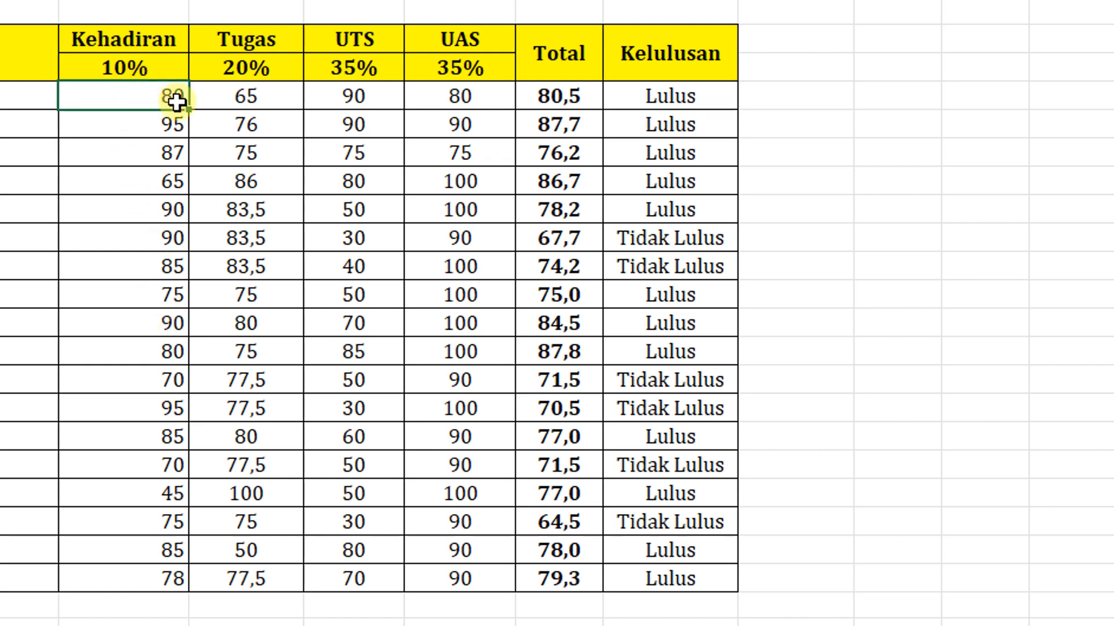
pyautogui.click(669, 87)
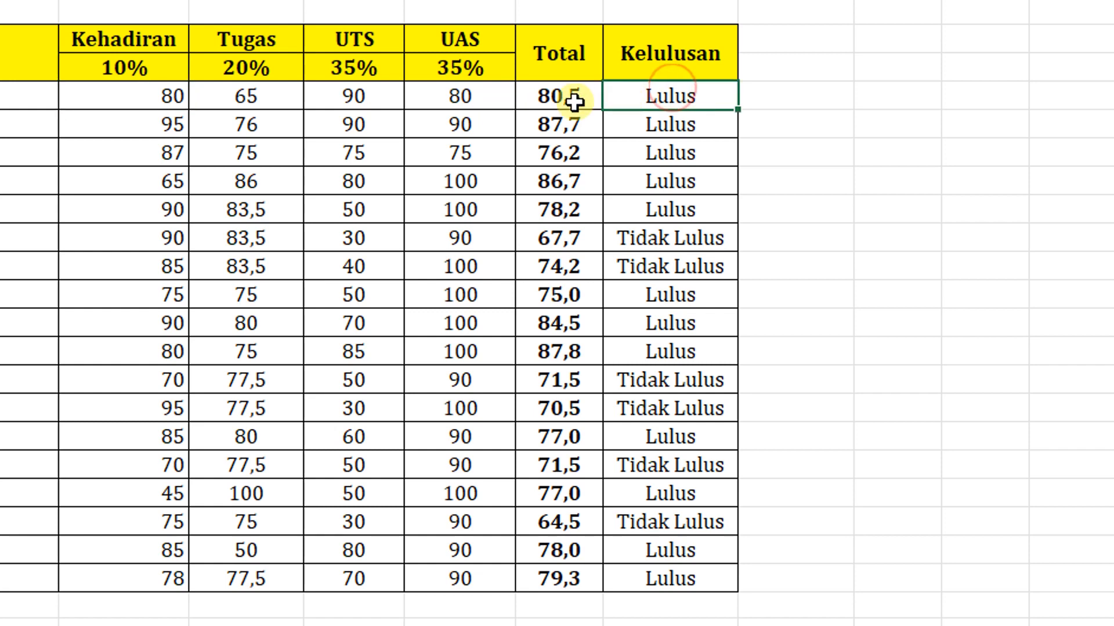
pyautogui.click(153, 100)
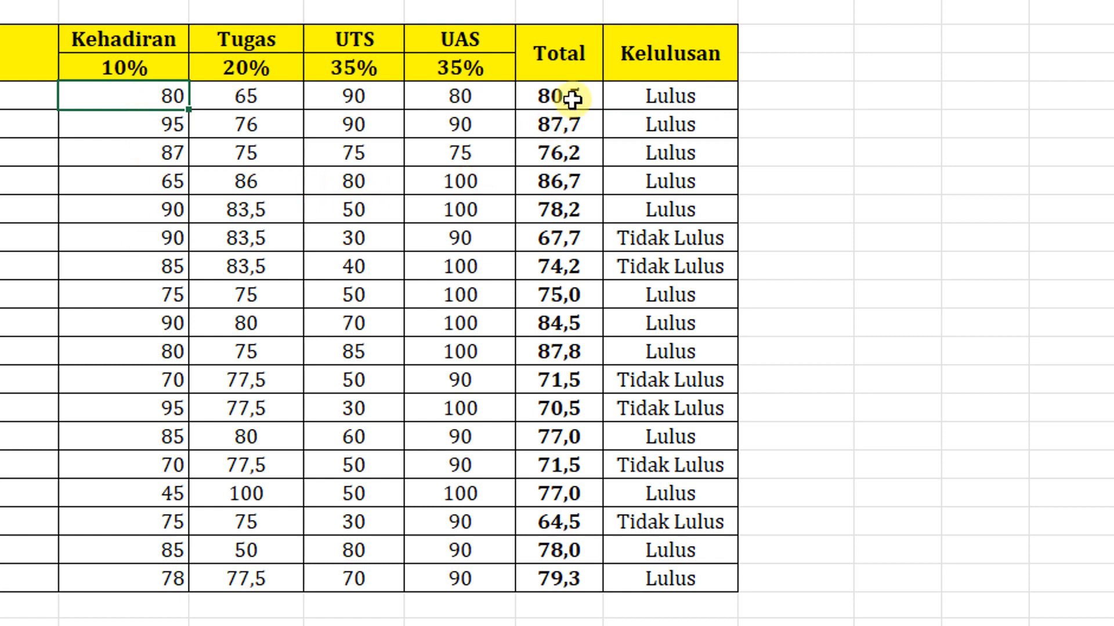
pyautogui.moveTo(572, 99); pyautogui.dragTo(560, 575)
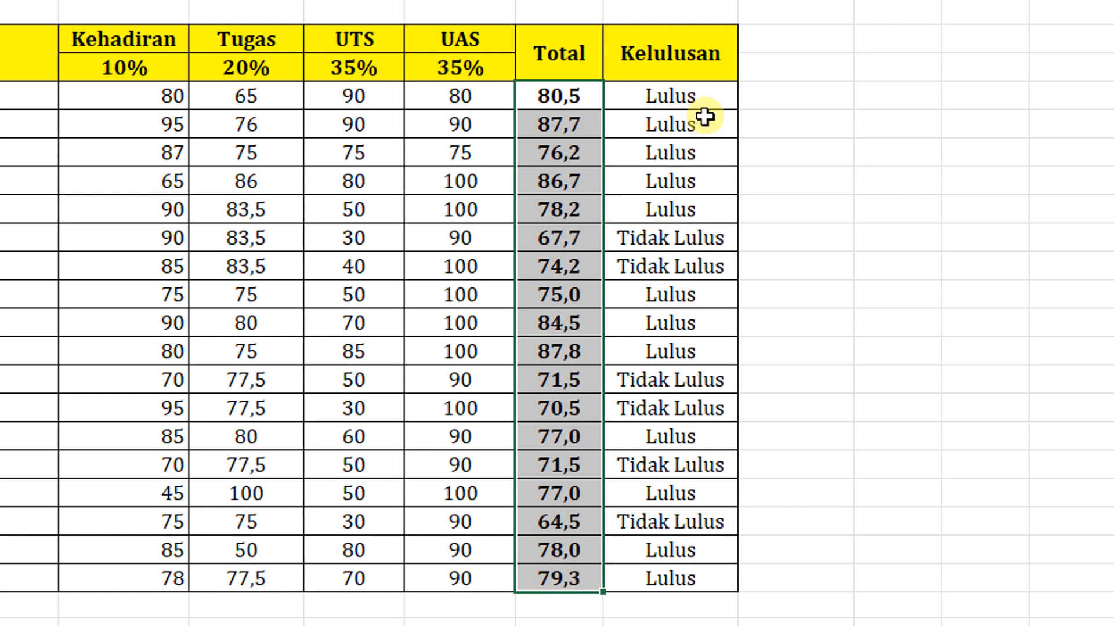
pyautogui.click(139, 107)
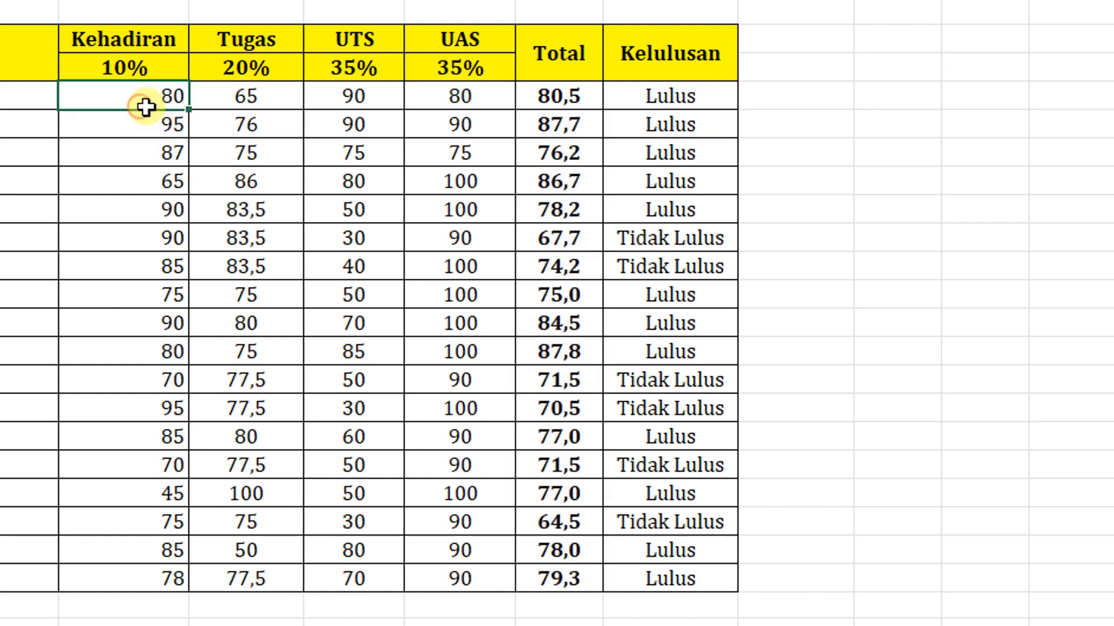
pyautogui.moveTo(145, 105); pyautogui.dragTo(127, 572)
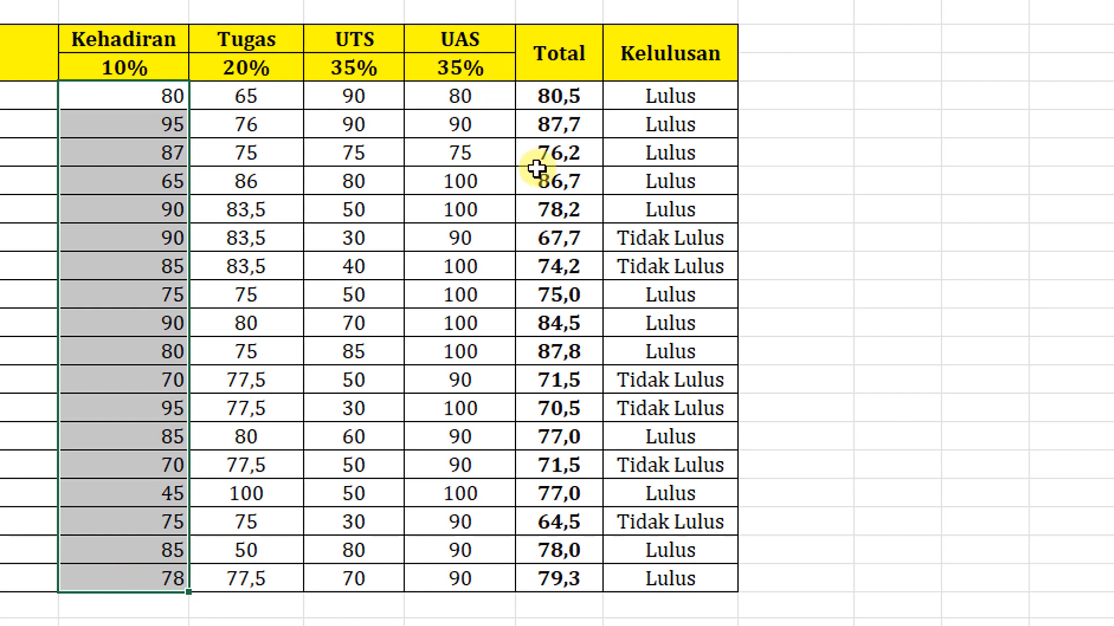
pyautogui.click(654, 95)
# - Start an IF formula in J7 with a nested AND function as its logical test
pyautogui.click(790, 98)
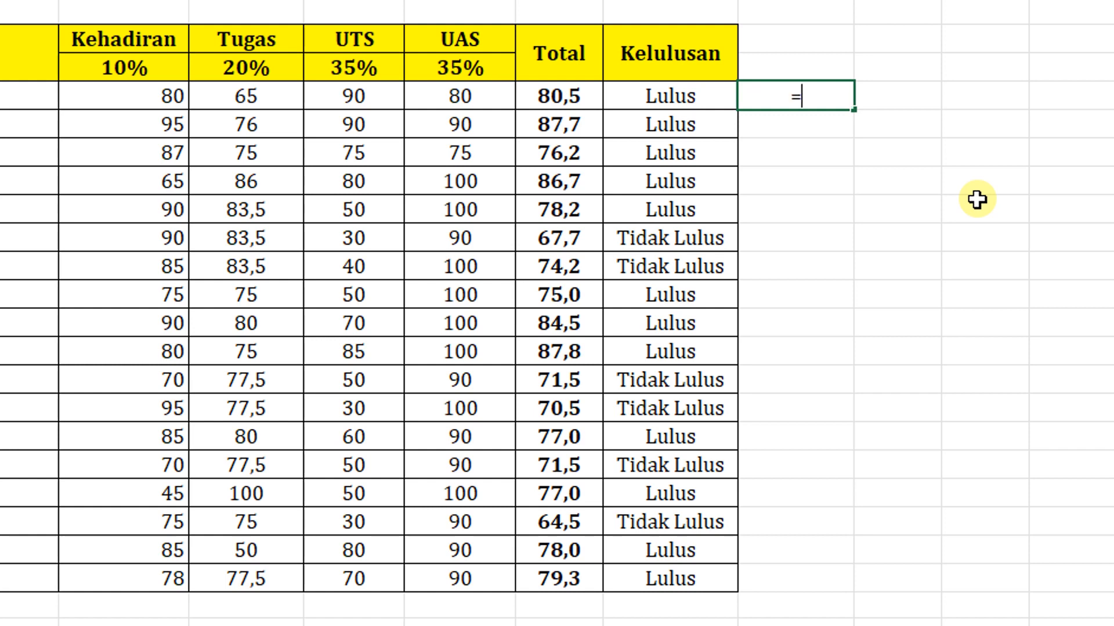
pyautogui.write('=igf')
pyautogui.press('BackSpace')
pyautogui.press('BackSpace')
pyautogui.write('f')
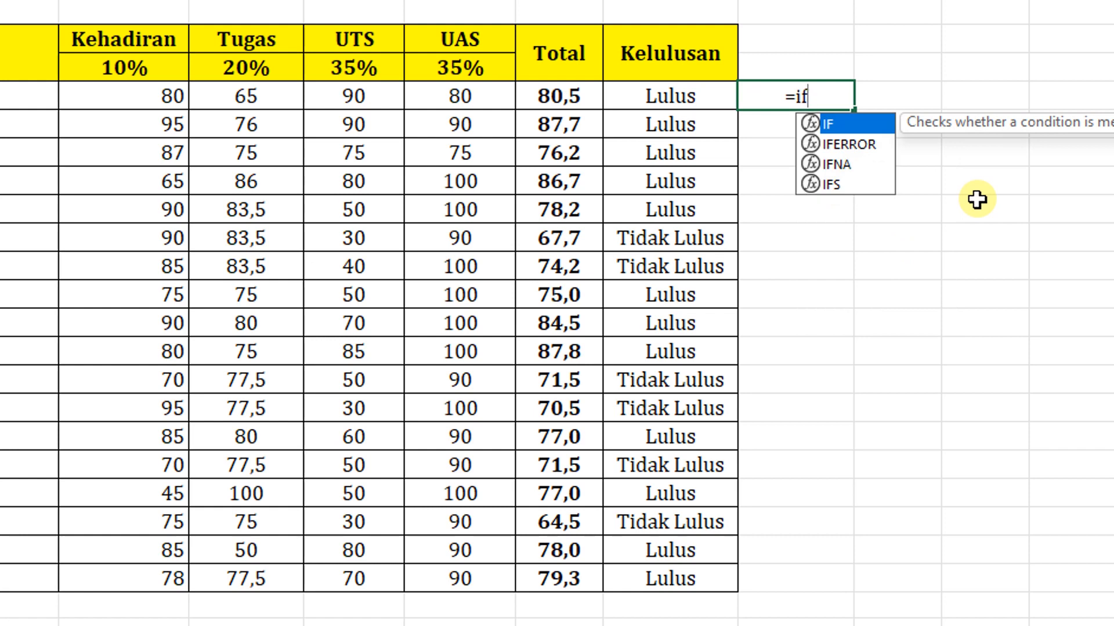
pyautogui.write('(')
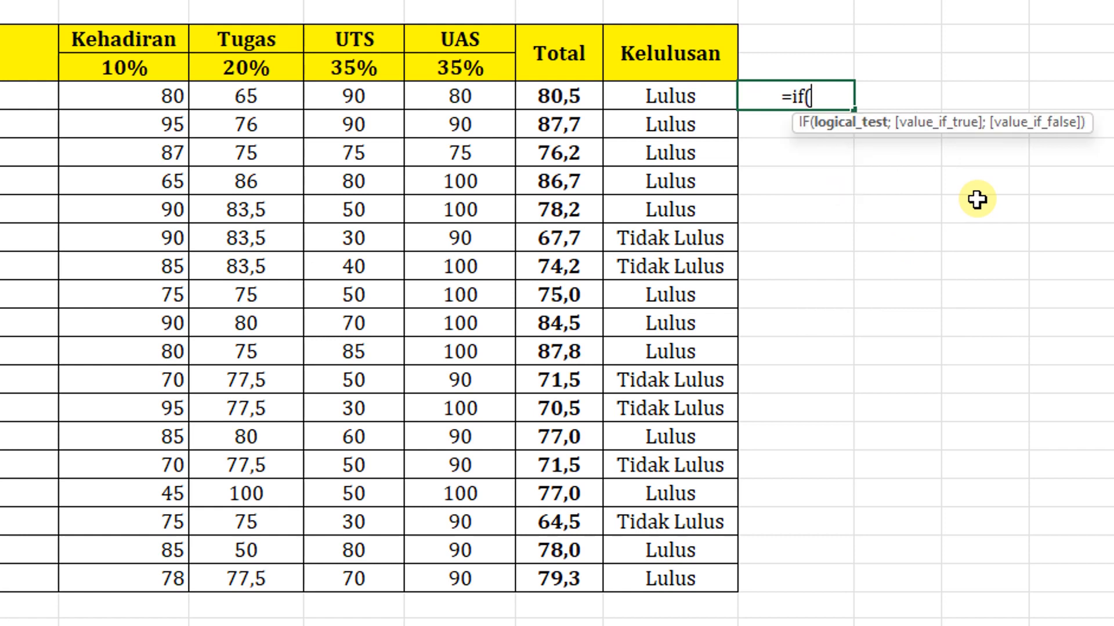
pyautogui.write('and')
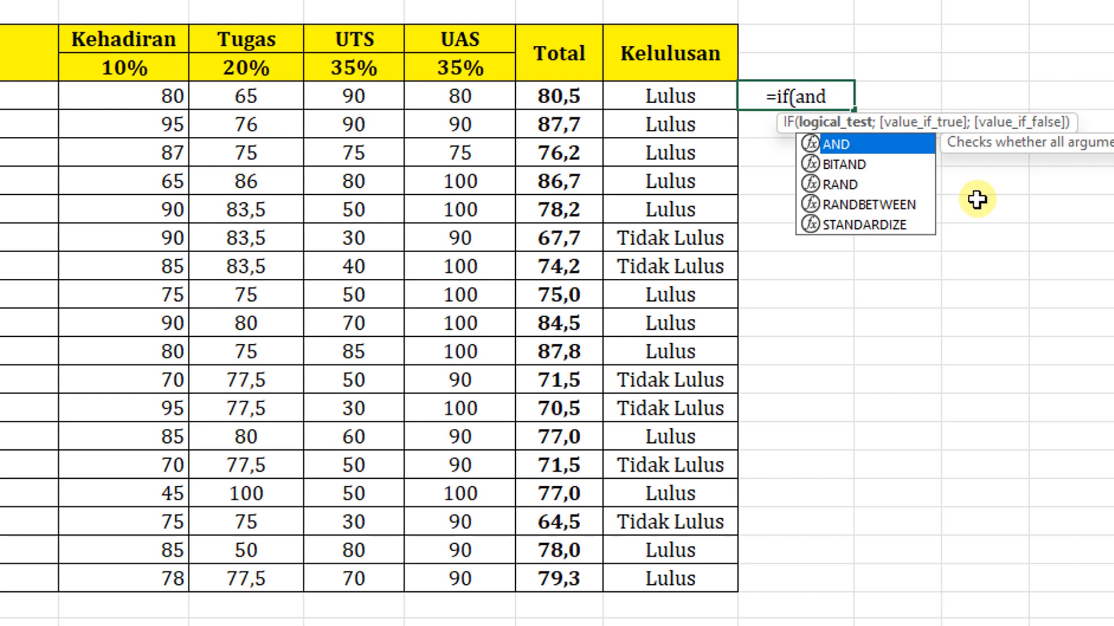
pyautogui.write('(')
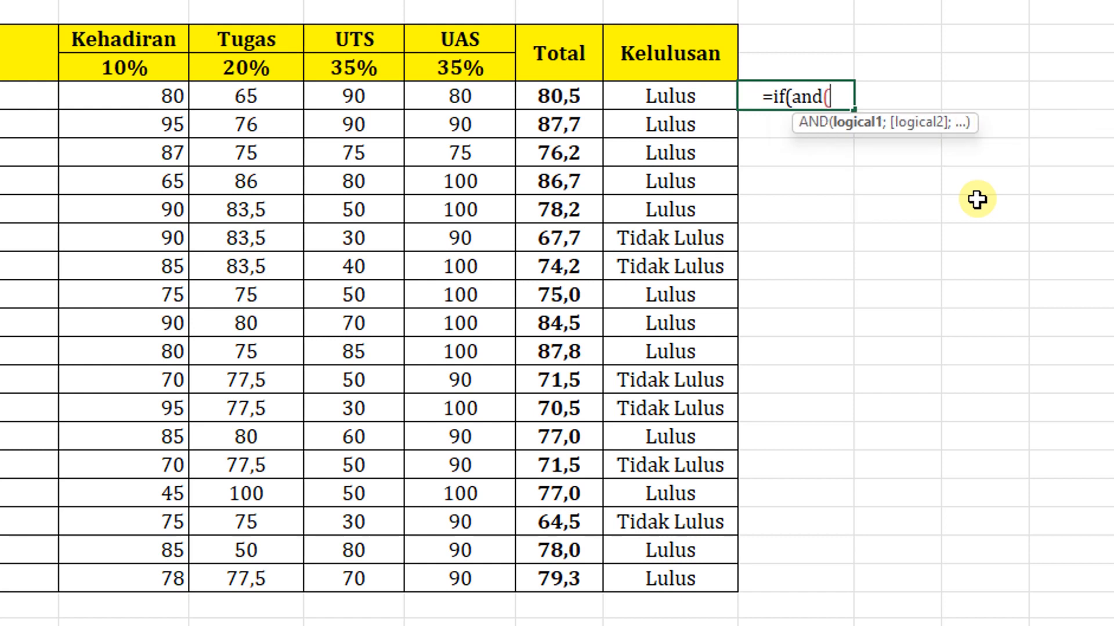
# - Enter H>75 as the first condition of the AND function, followed by a semicolon separator
pyautogui.click(568, 94)
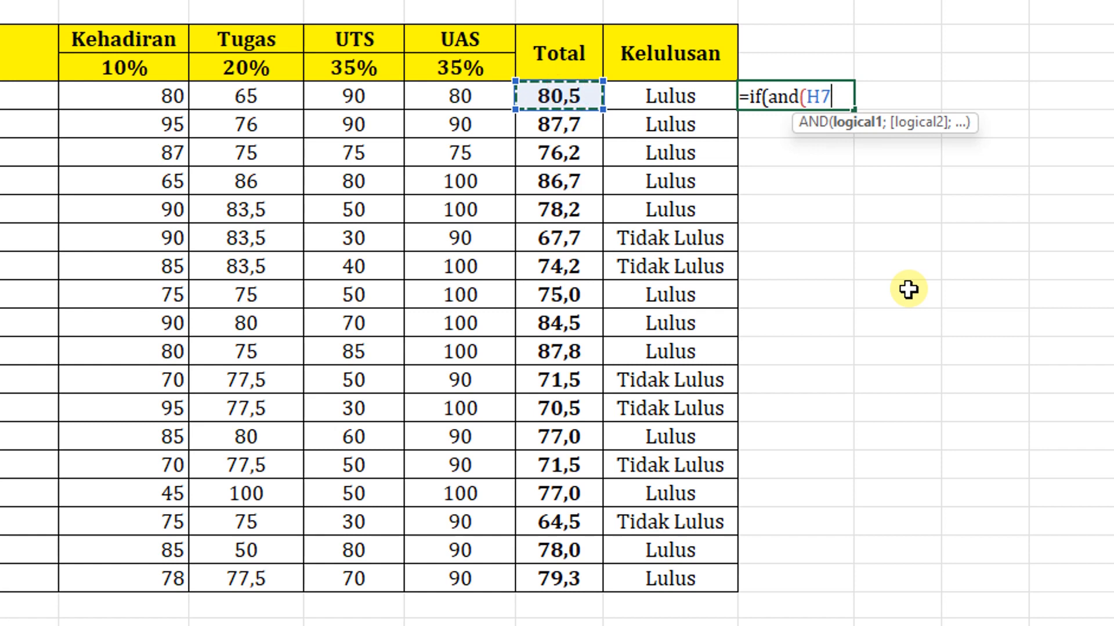
pyautogui.write('>5')
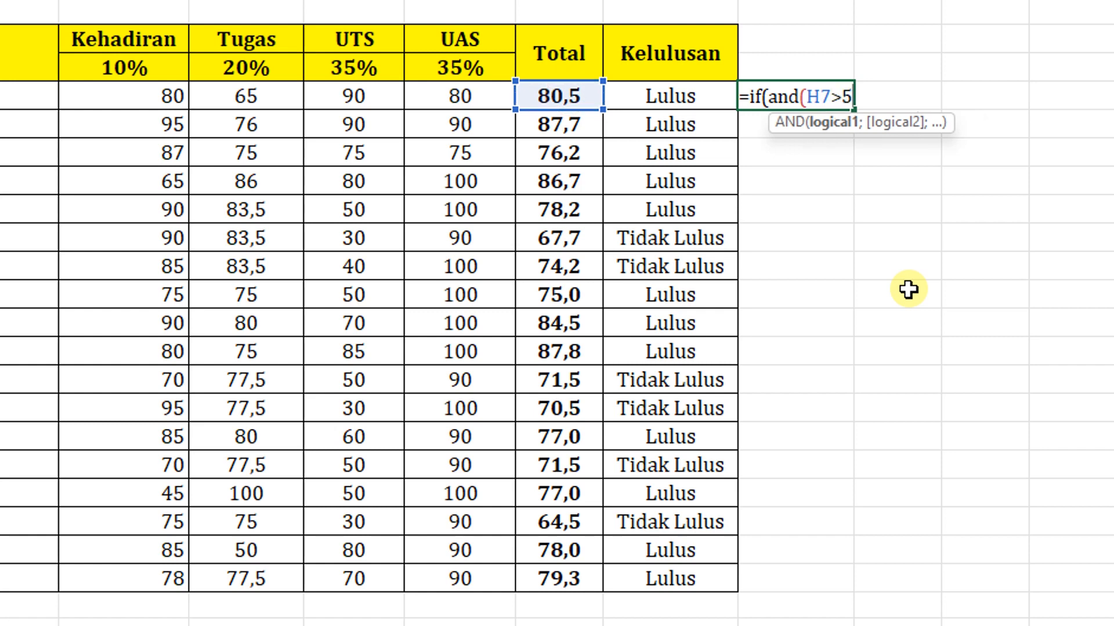
pyautogui.press('BackSpace')
pyautogui.press('BackSpace')
pyautogui.press('BackSpace')
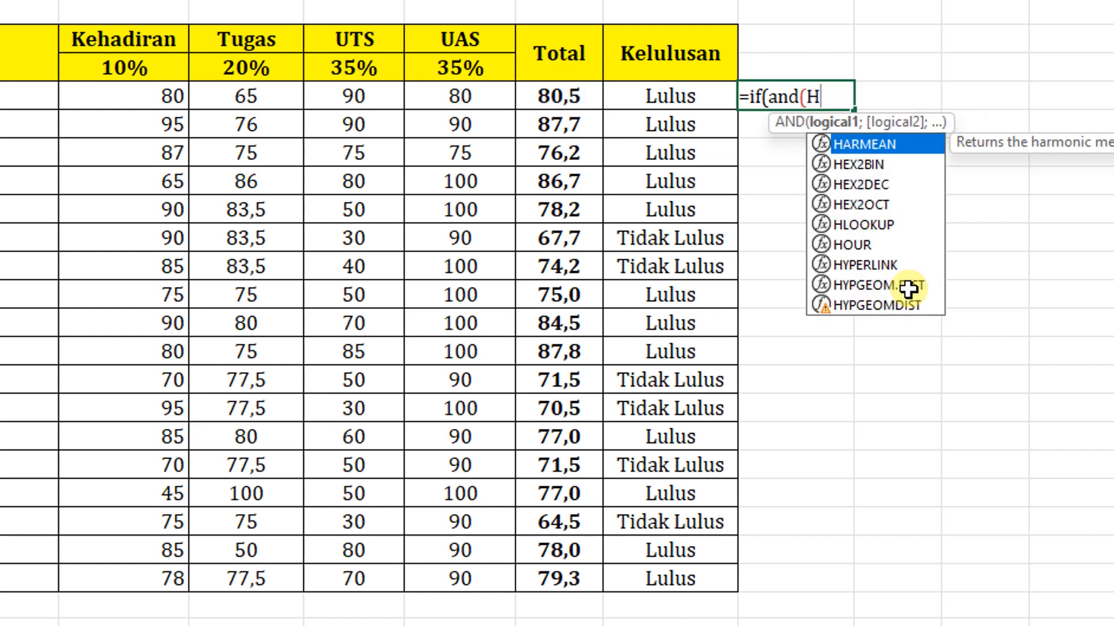
pyautogui.write('>75')
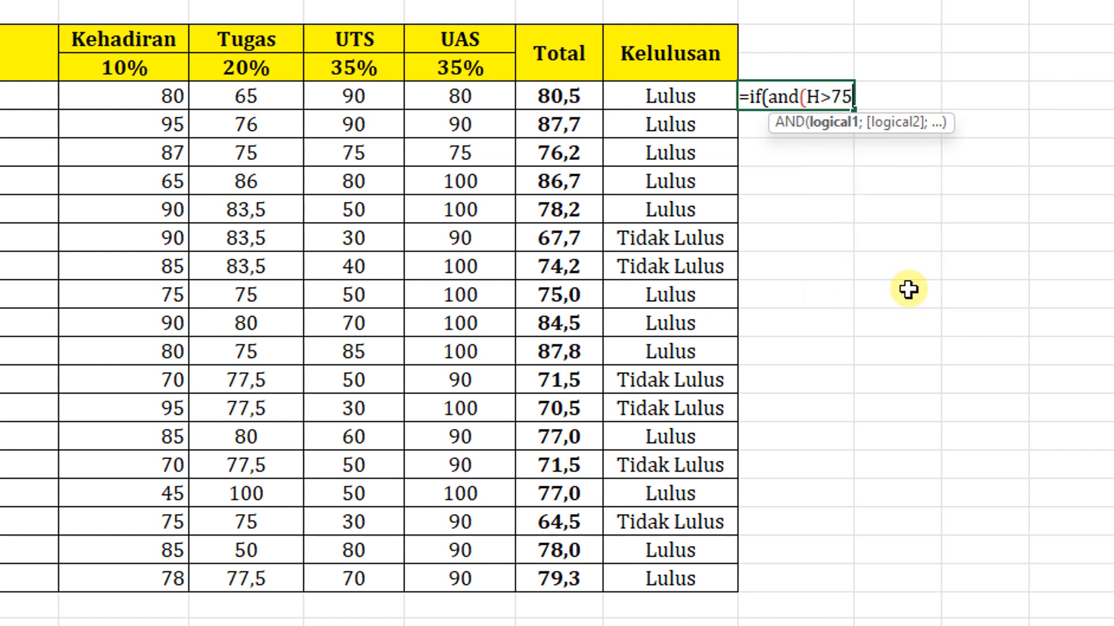
pyautogui.write(';')
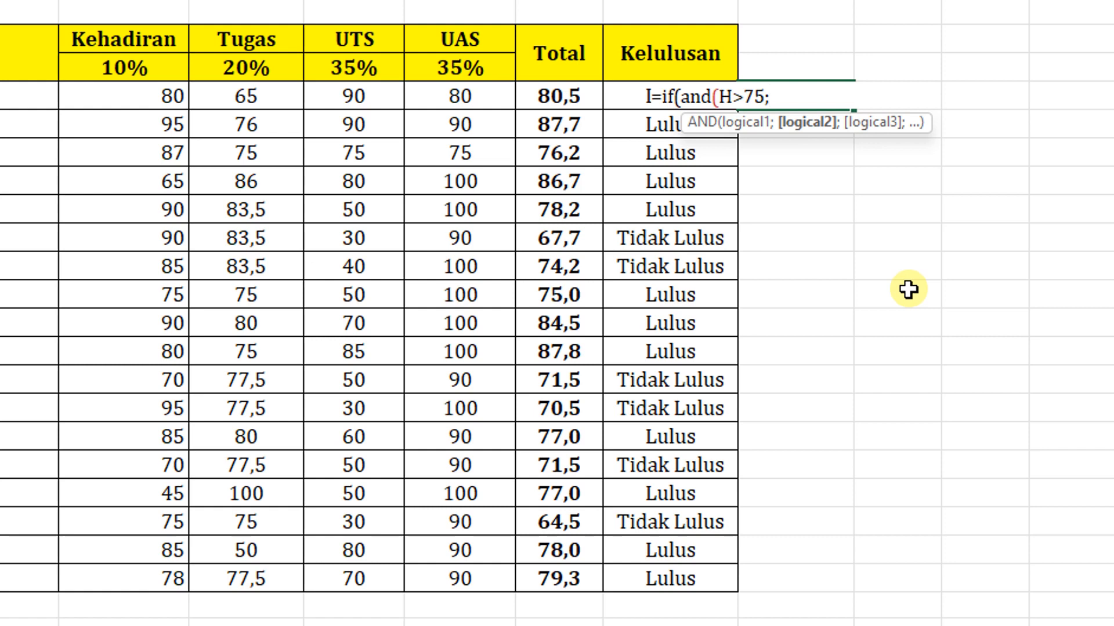
# - Add D7>75 as the second AND condition and close the logical test
pyautogui.click(172, 94)
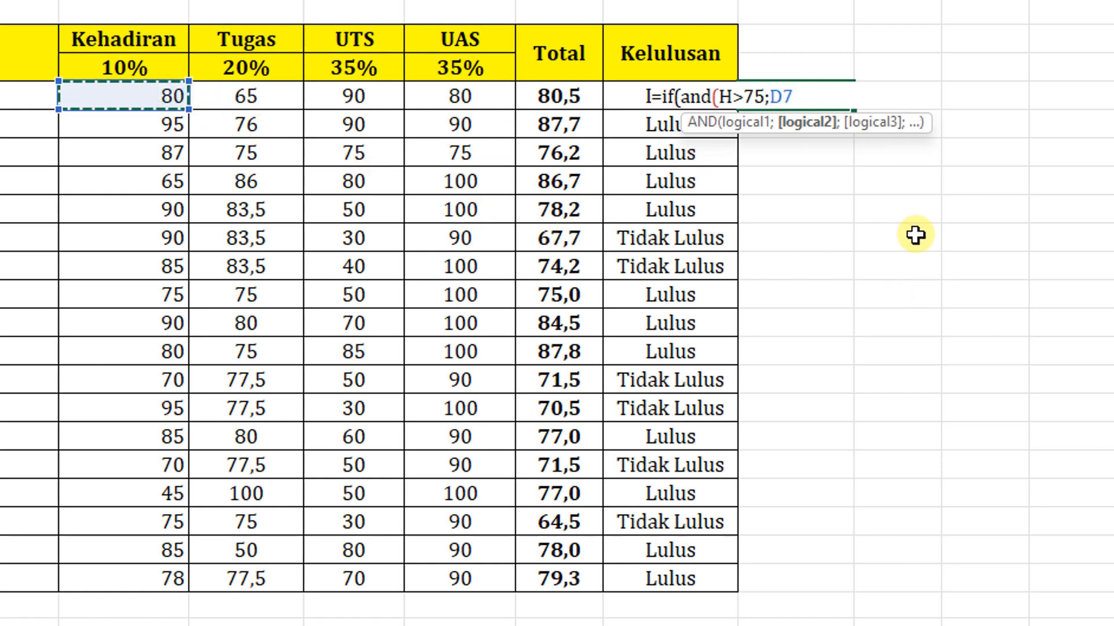
pyautogui.write('>75')
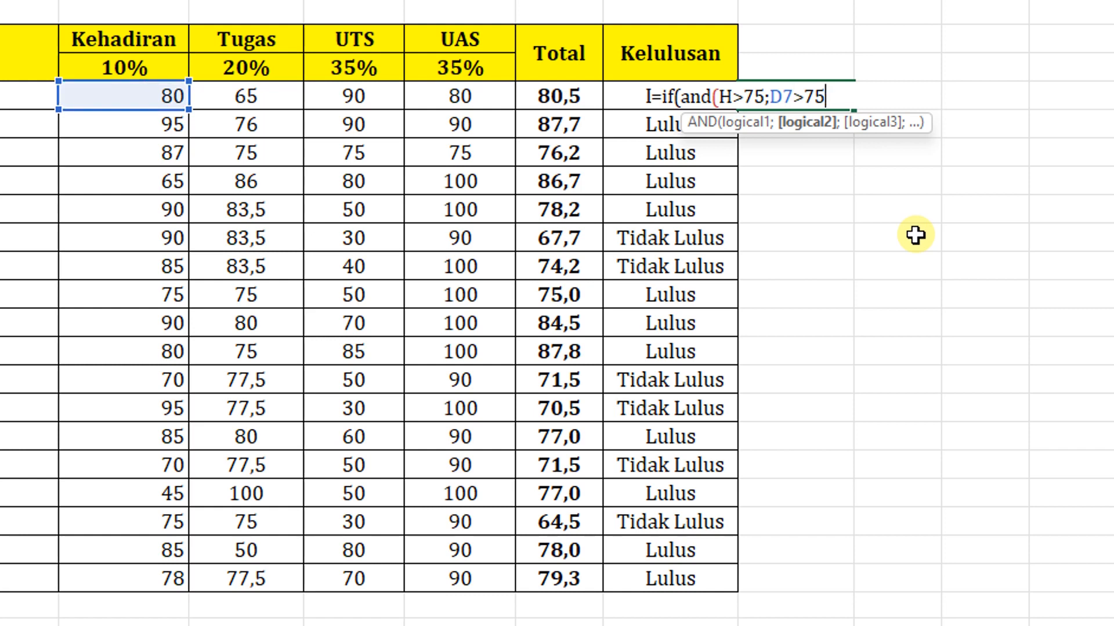
pyautogui.write(')')
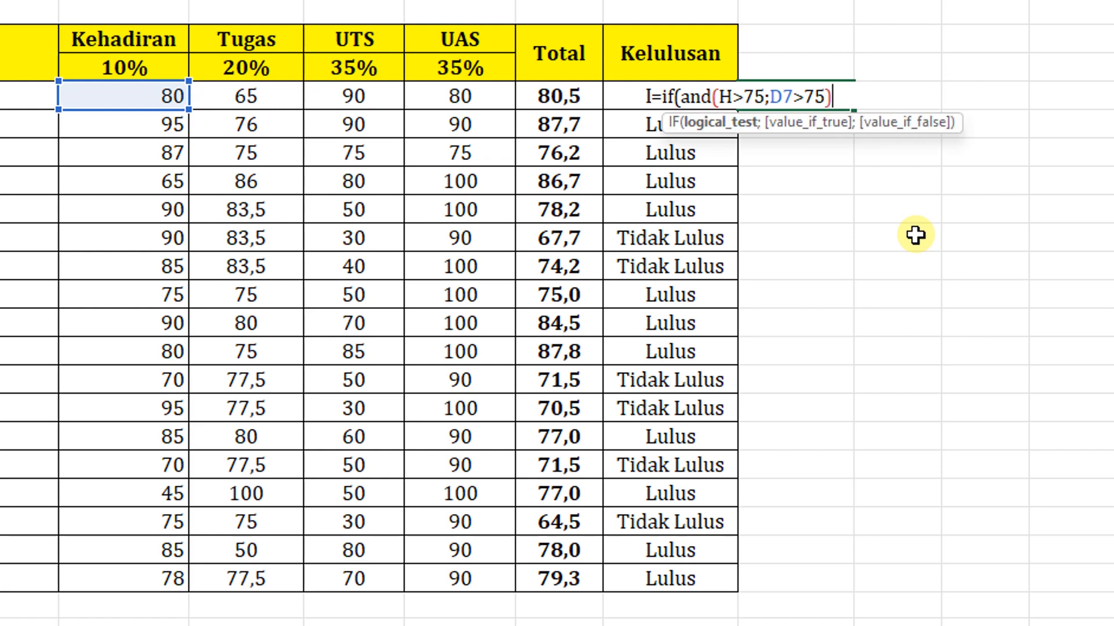
pyautogui.write(';')
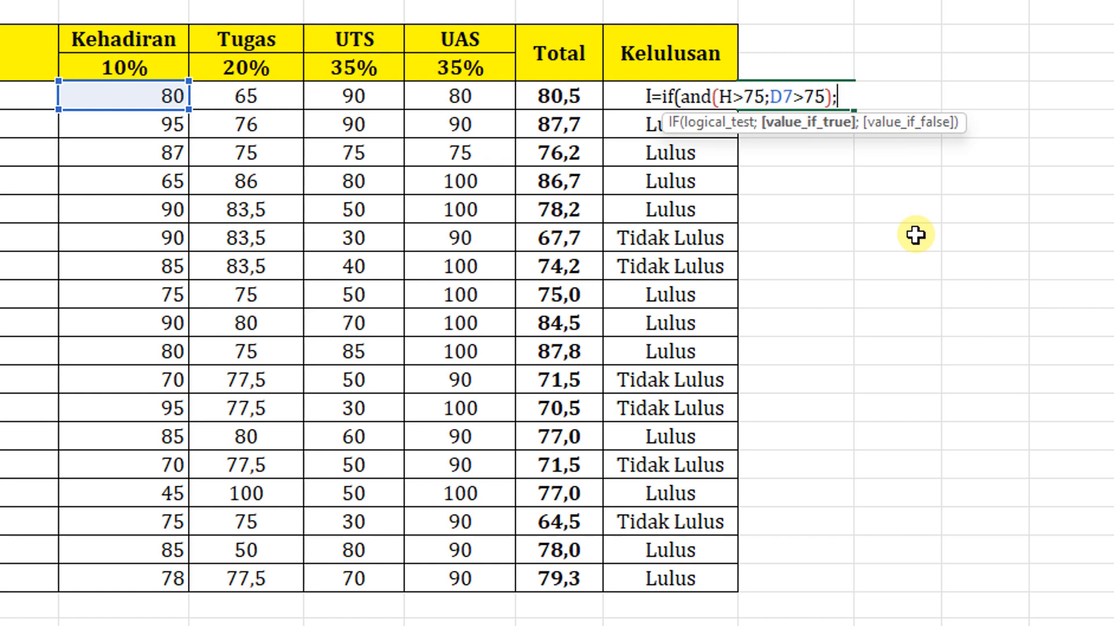
pyautogui.write('"Lulus"')
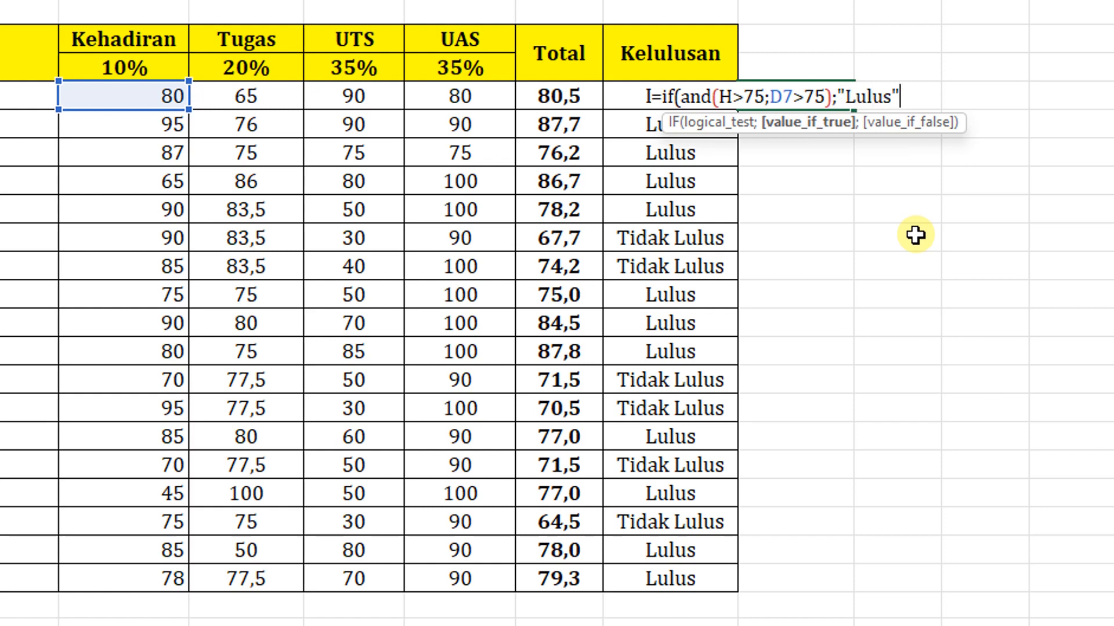
pyautogui.write(';')
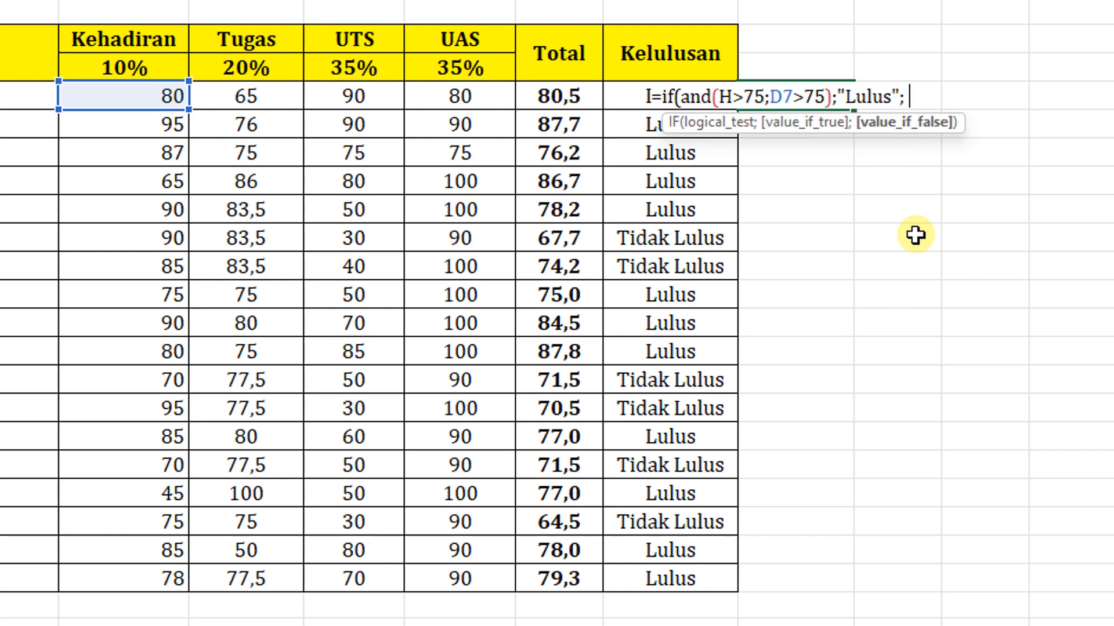
pyautogui.write('"Tidak Lulus')
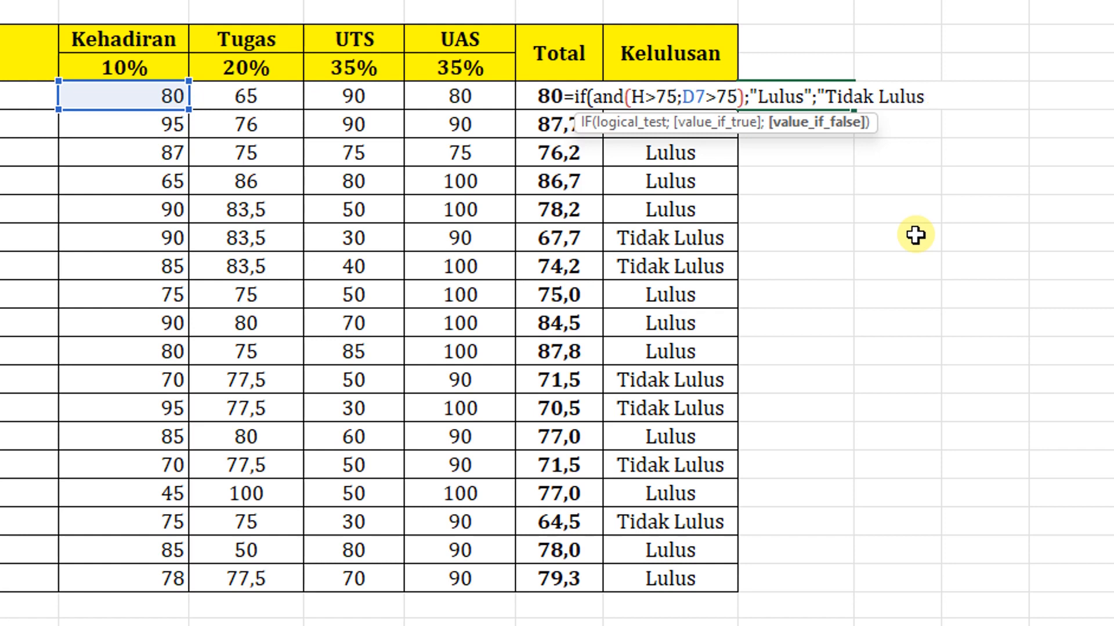
pyautogui.write('")')
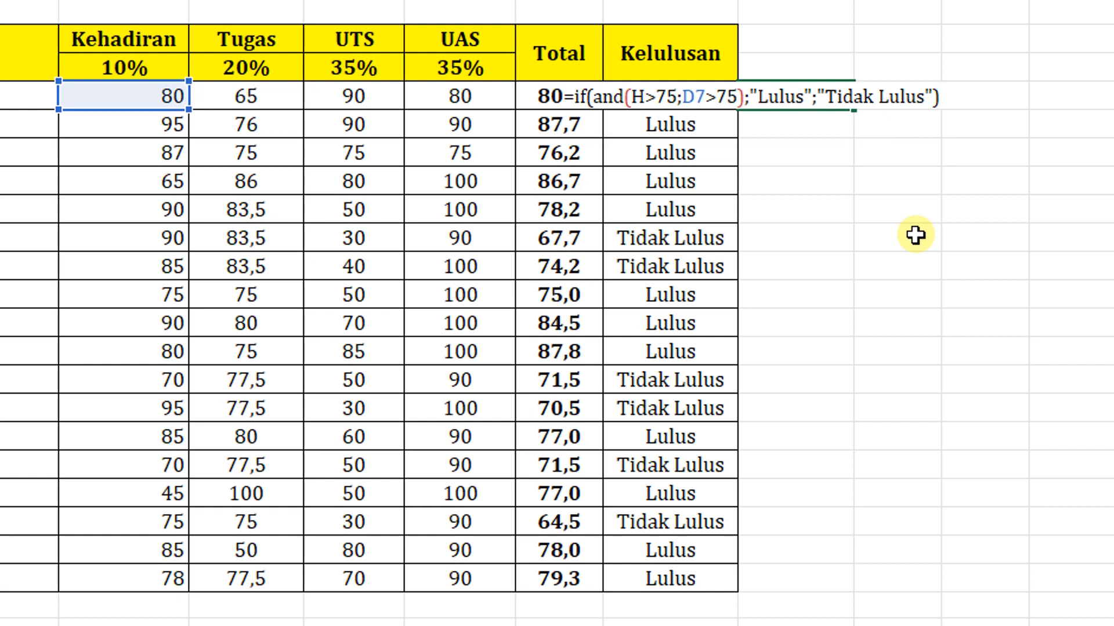
# - Complete the J7 formula with "Lulus" as the true value and "Tidak Lulus" as the false value
pyautogui.press('Return')
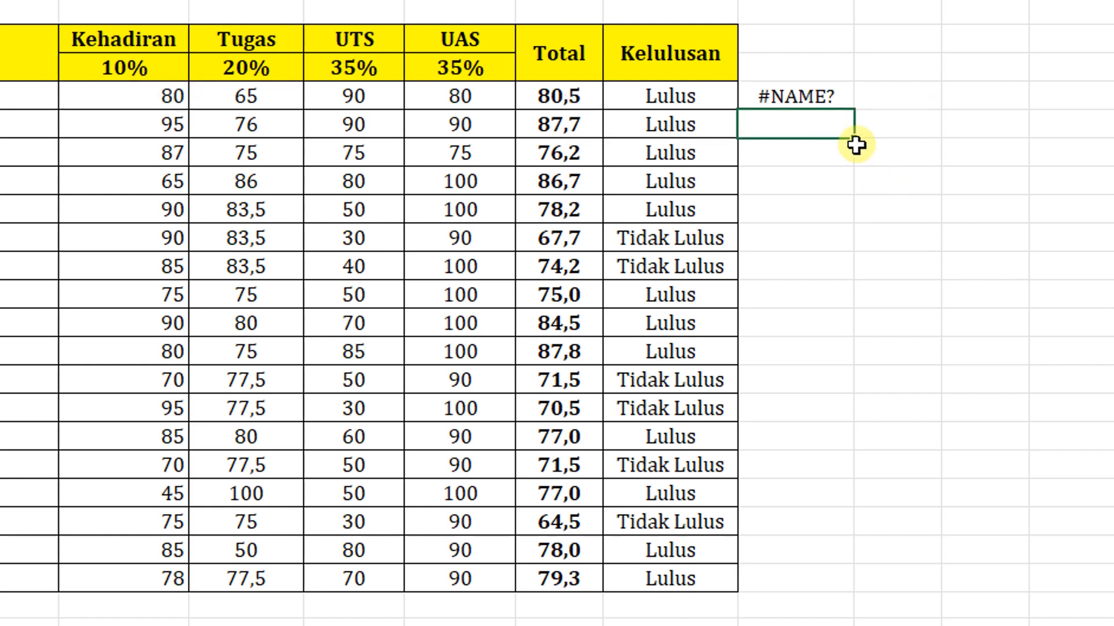
pyautogui.click(829, 107)
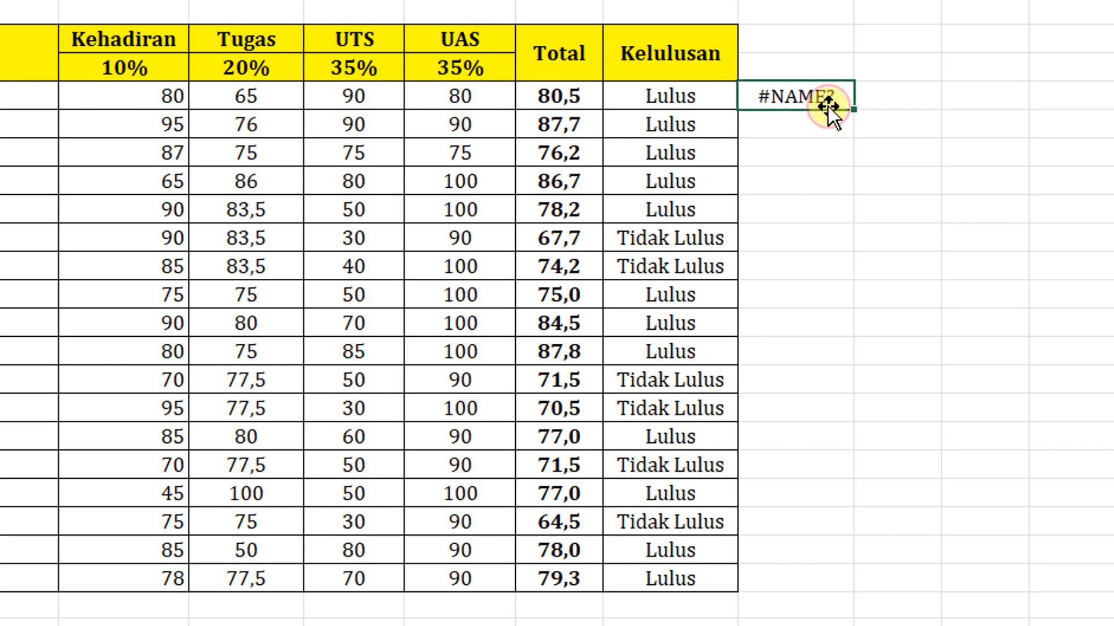
# - Re-enter the semicolon separator between "Lulus" and "Tidak Lulus" in the J7 formula
pyautogui.doubleClick(832, 86)
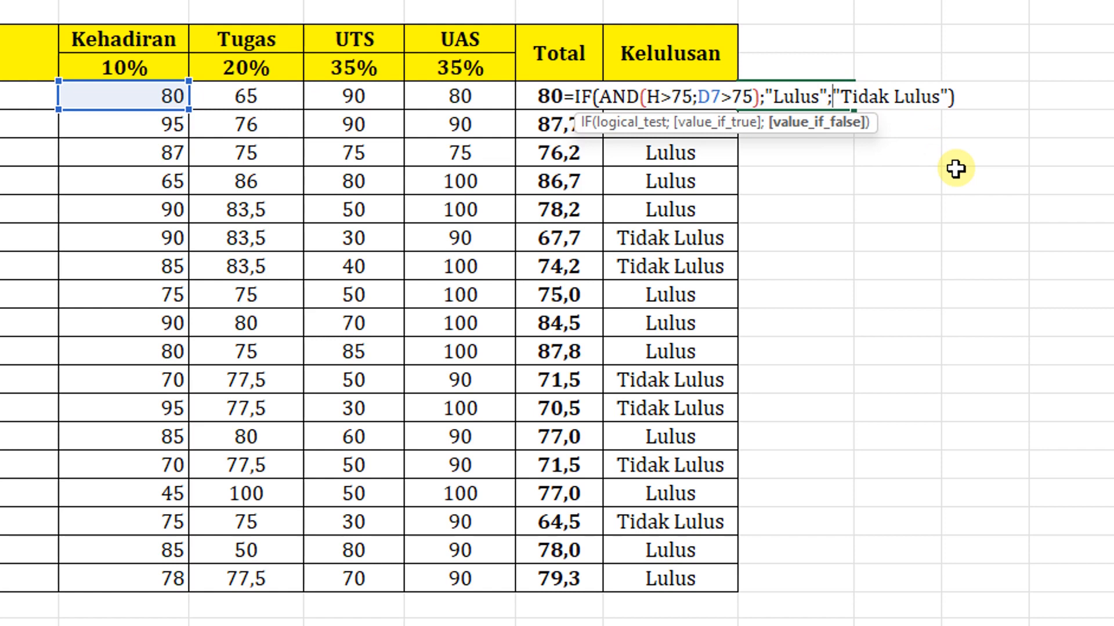
pyautogui.press('BackSpace')
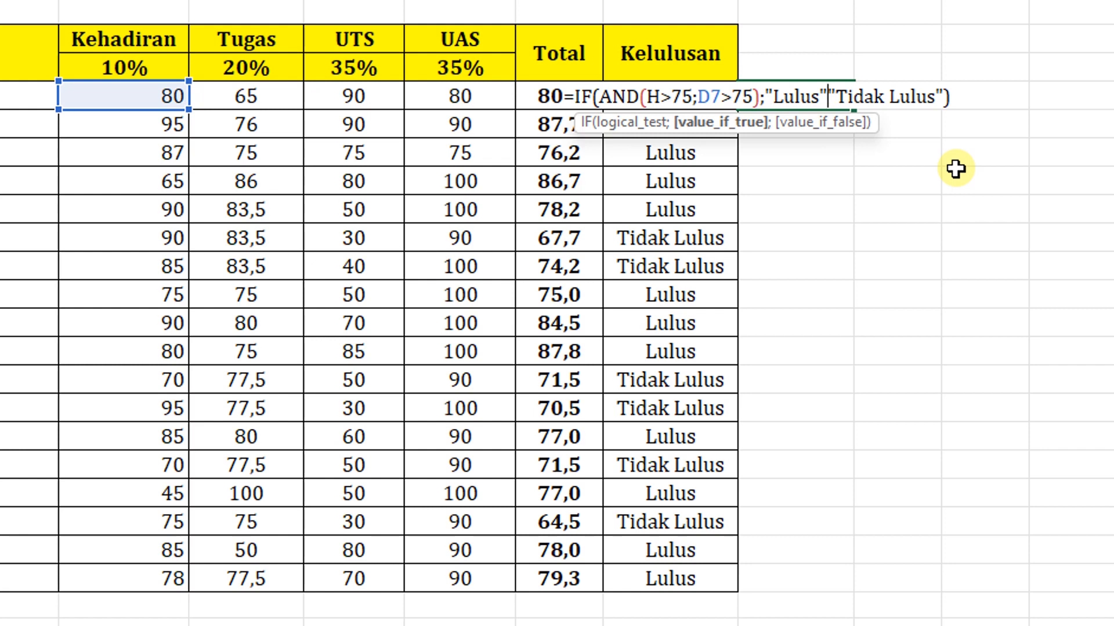
pyautogui.write(';')
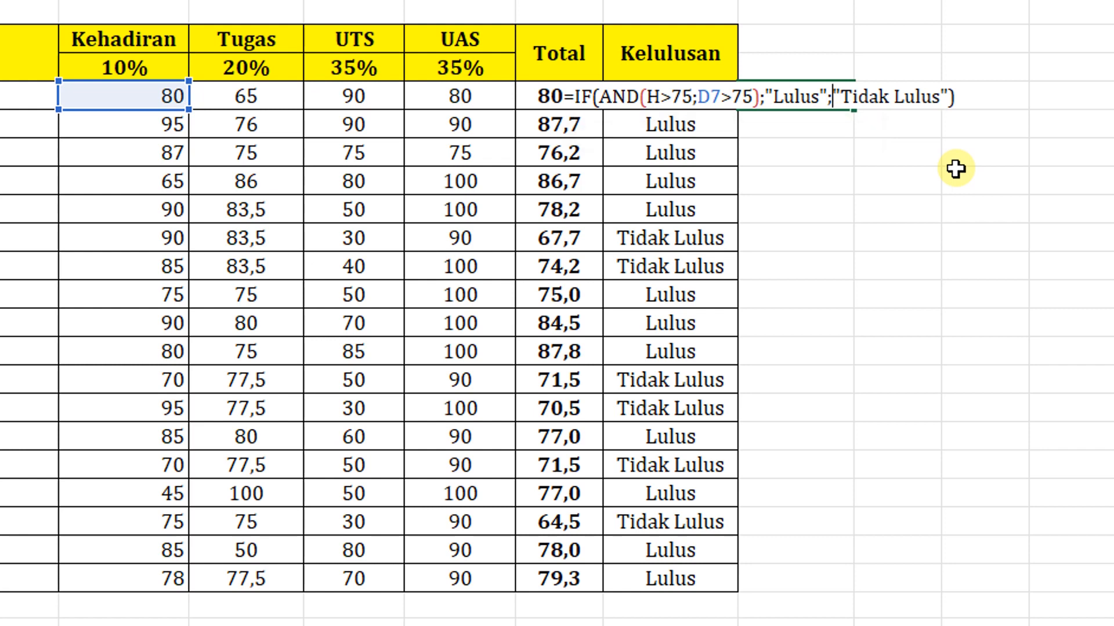
pyautogui.press('Return')
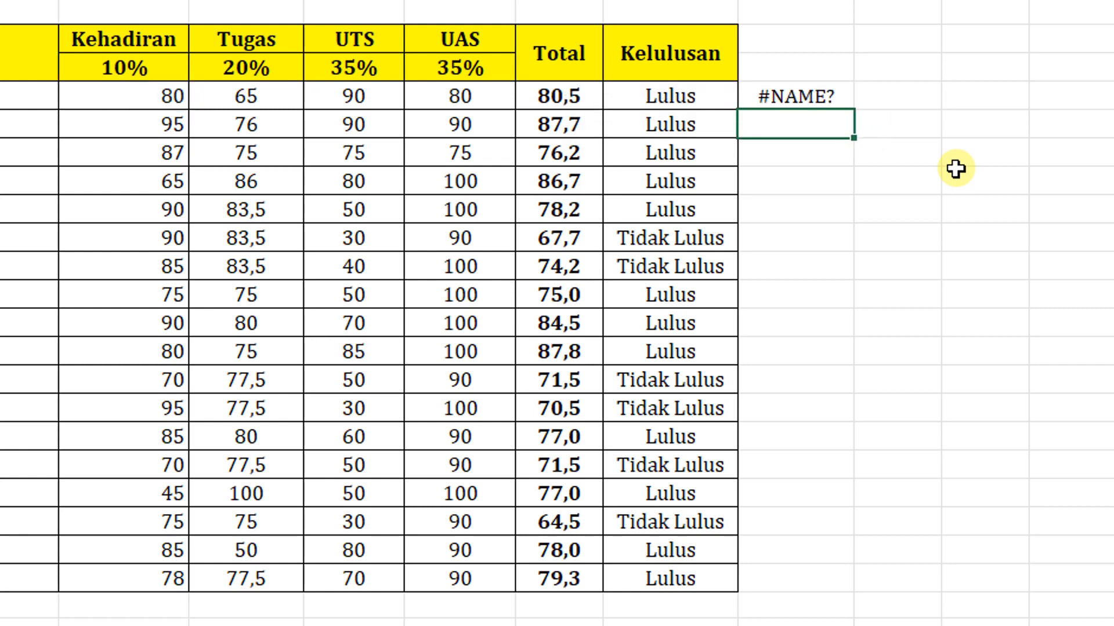
# - Correct the first AND condition in the J7 formula to H7>75
pyautogui.doubleClick(817, 100)
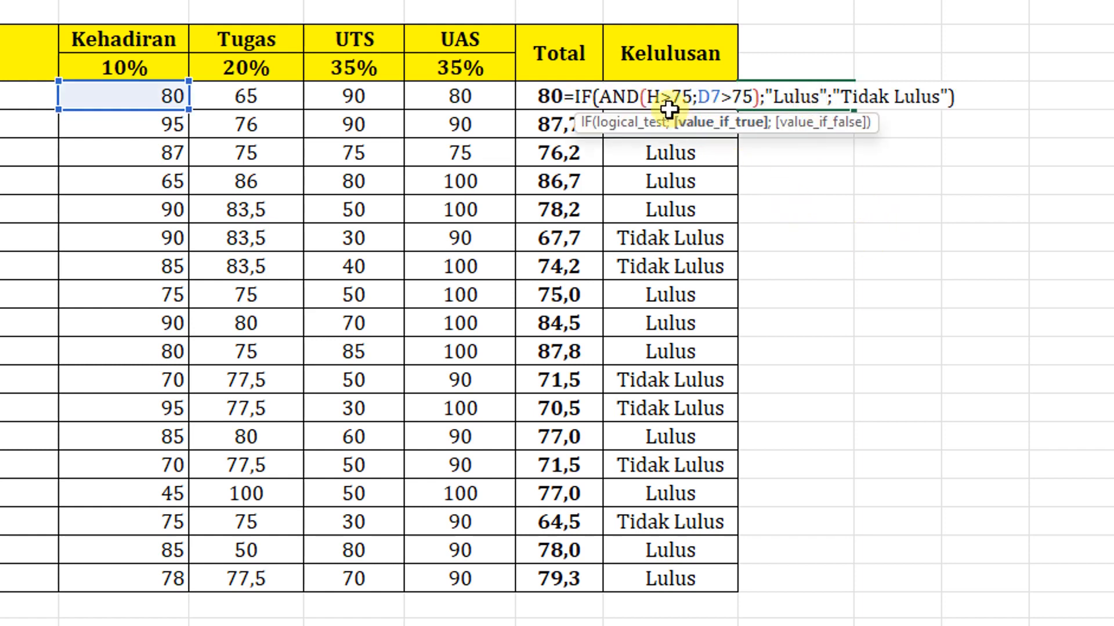
pyautogui.click(654, 97)
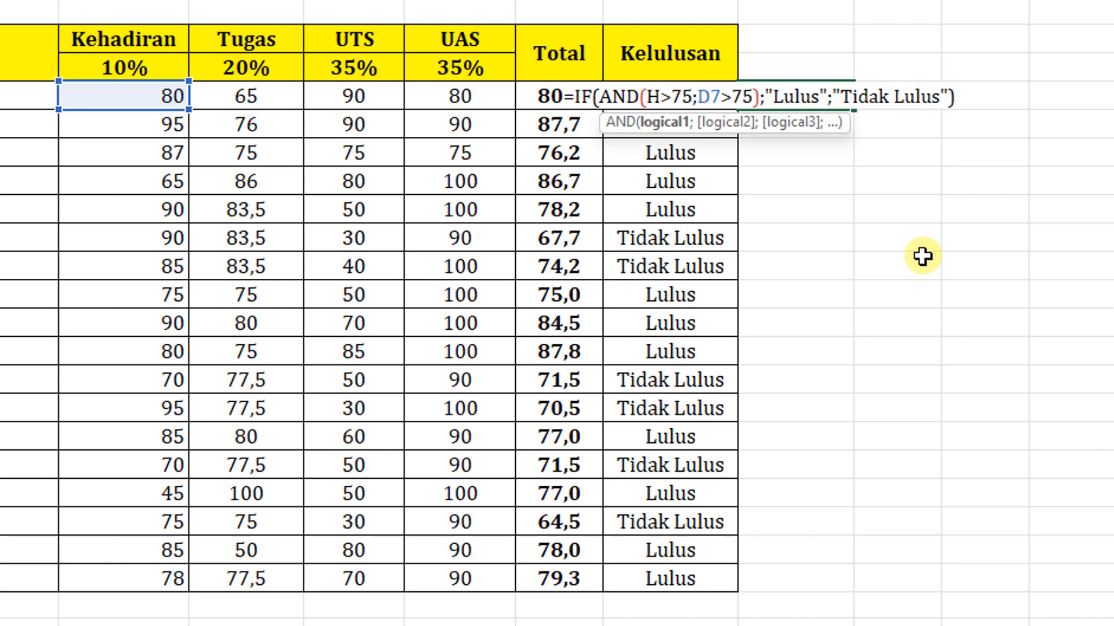
pyautogui.write('7')
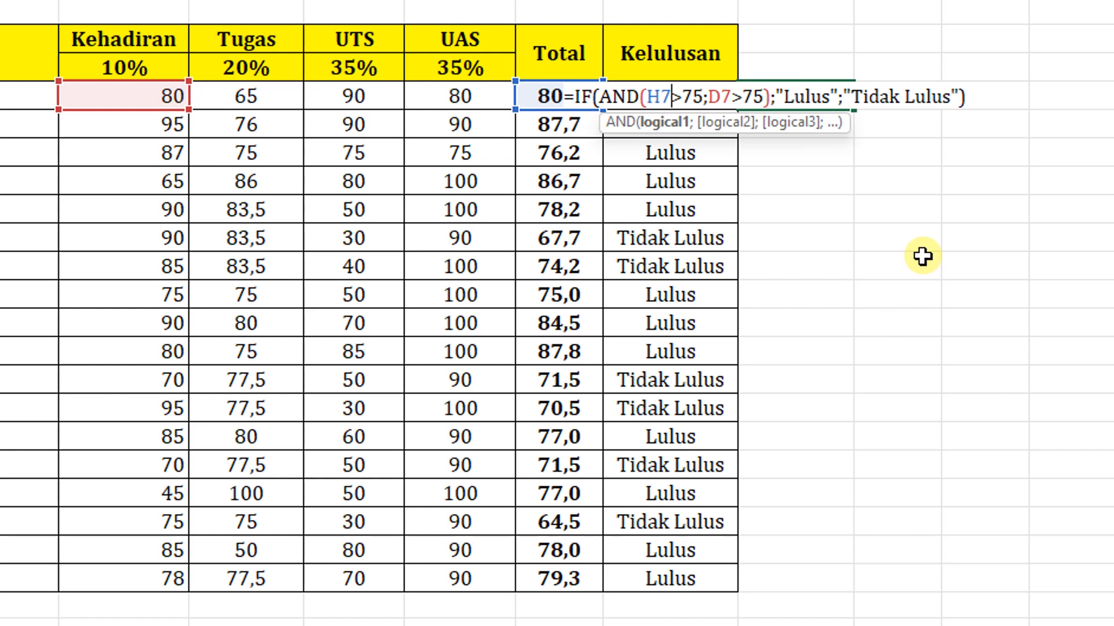
pyautogui.press('Return')
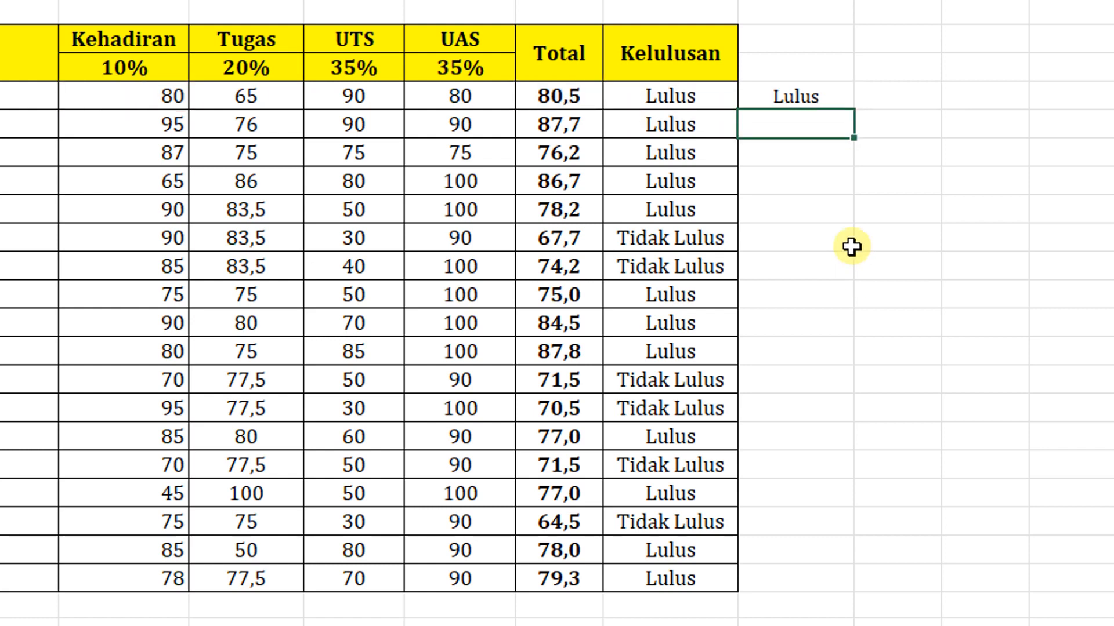
# - Fill the J7 IF-AND formula down through the last student row, J24
pyautogui.click(819, 87)
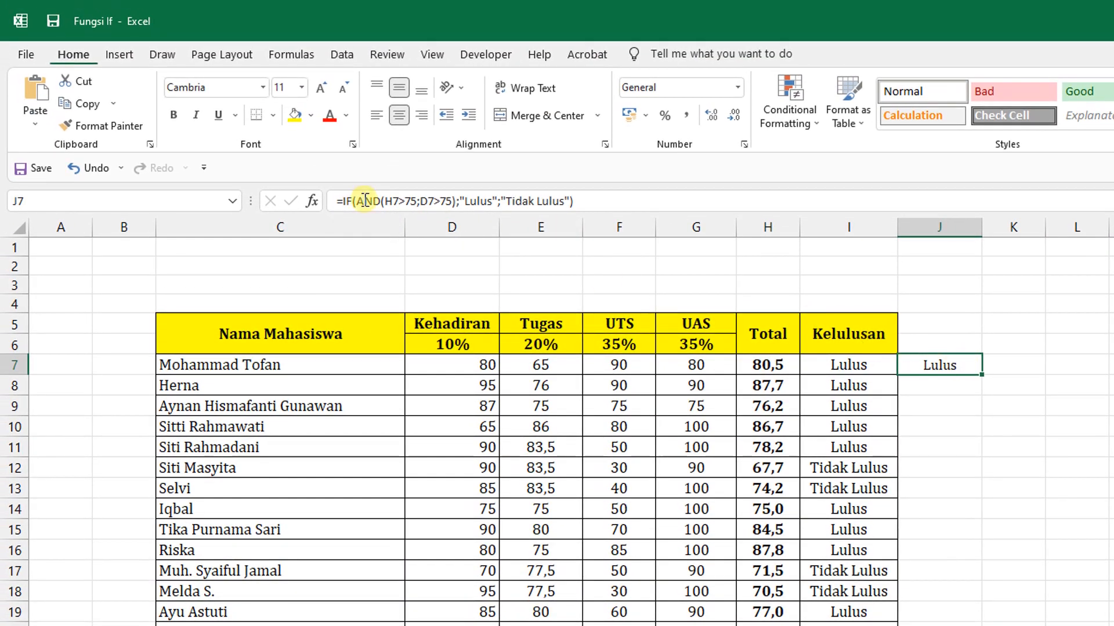
pyautogui.doubleClick(938, 365)
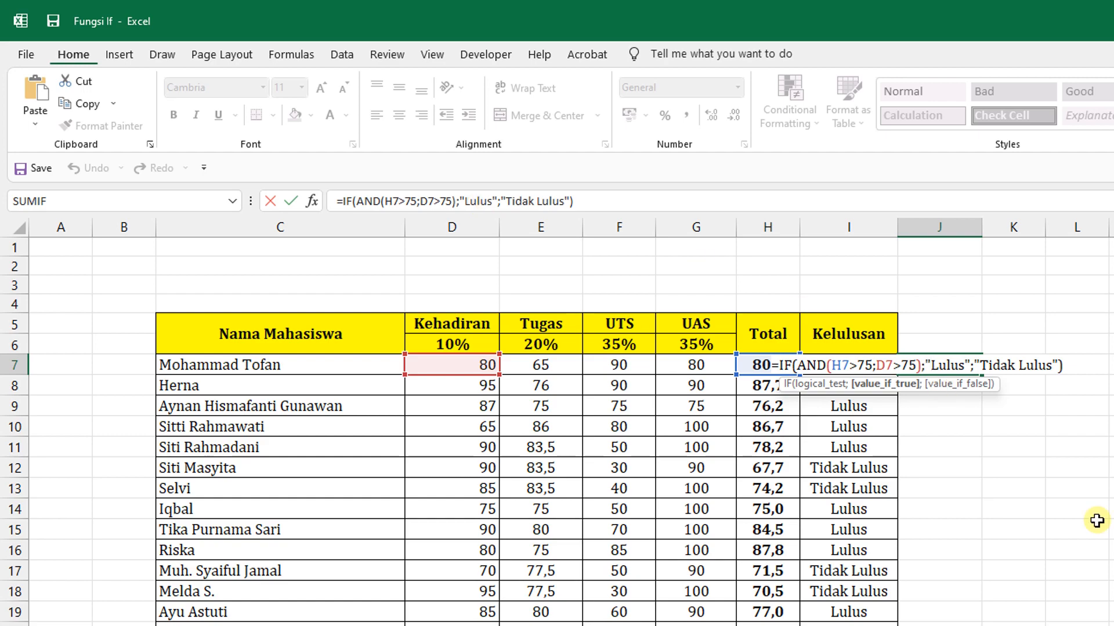
pyautogui.press('Return')
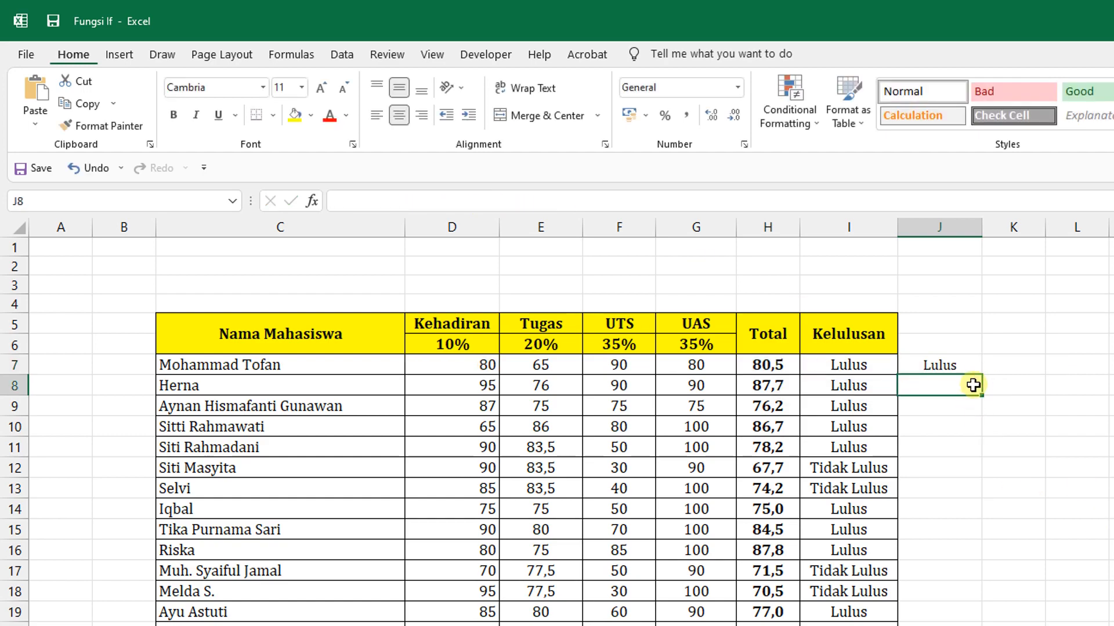
pyautogui.click(965, 365)
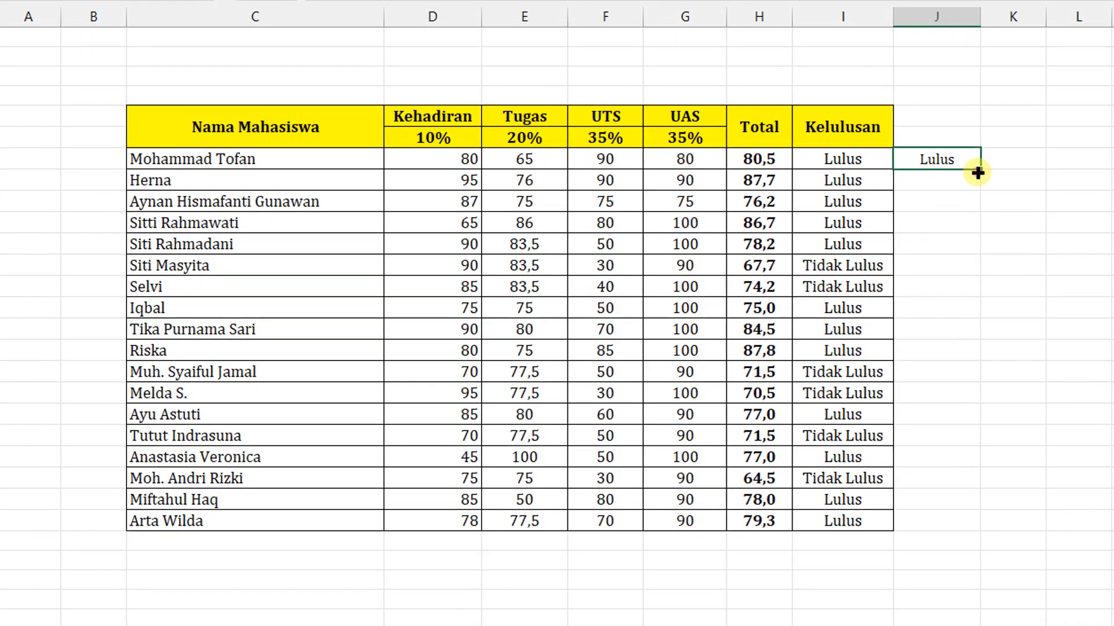
pyautogui.moveTo(978, 172); pyautogui.dragTo(974, 532)
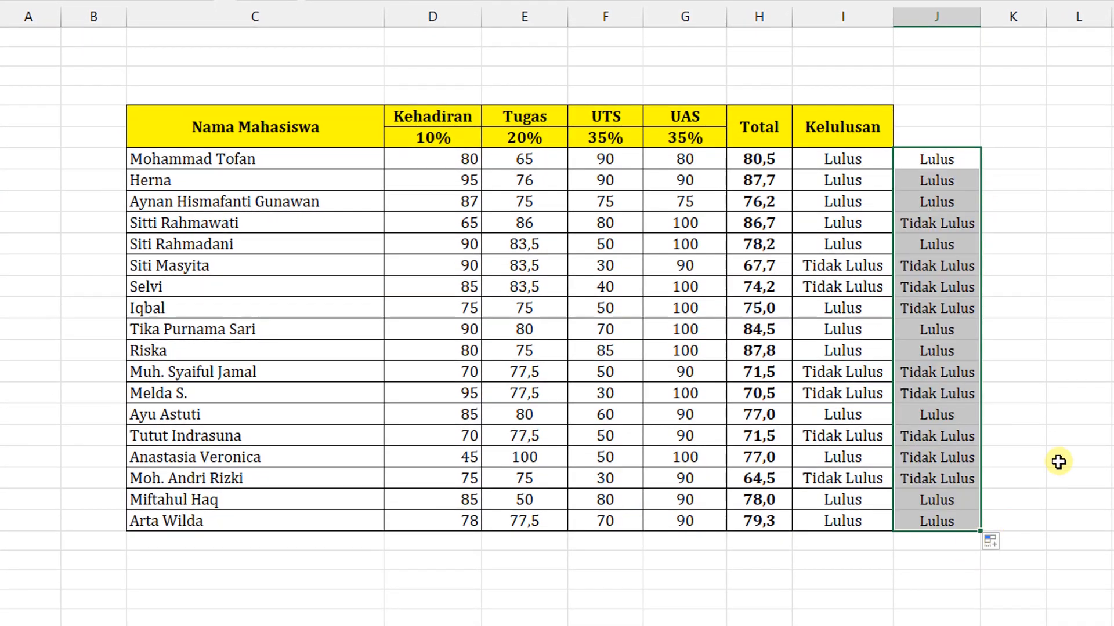
pyautogui.click(1065, 442)
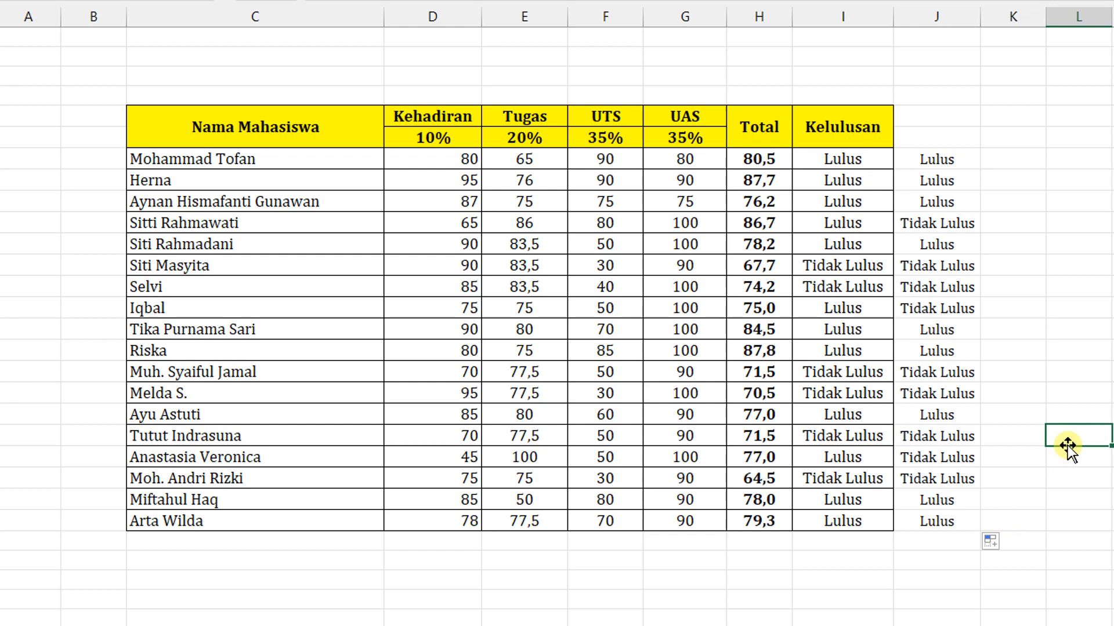
# - Compare the column J results with Kelulusan, Total and Kehadiran for the students in rows 21, 14 and 17
pyautogui.click(931, 459)
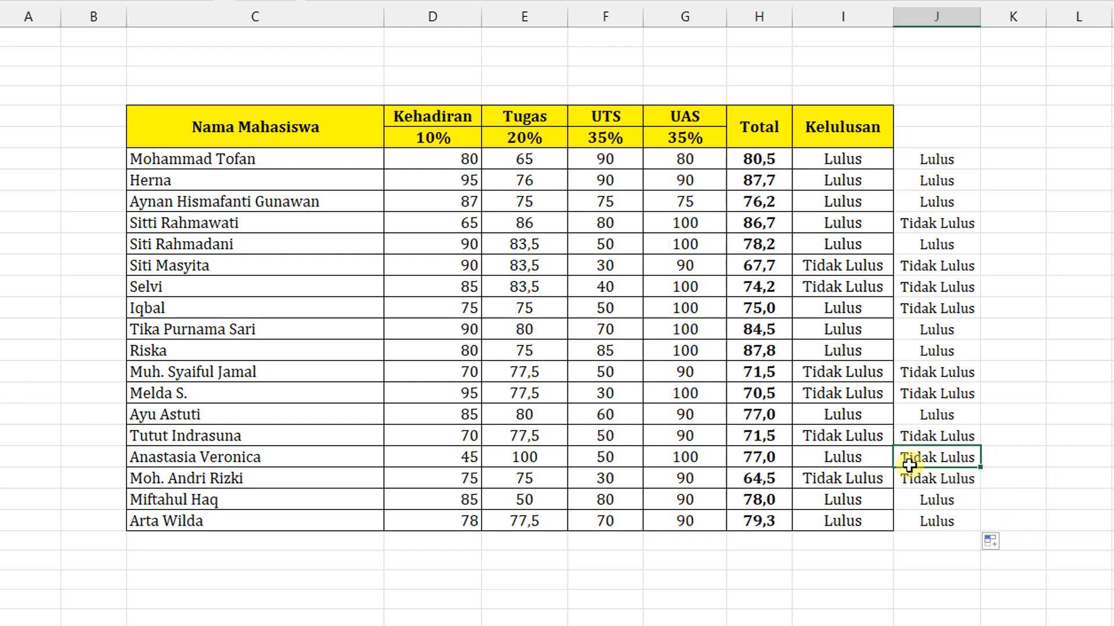
pyautogui.click(870, 462)
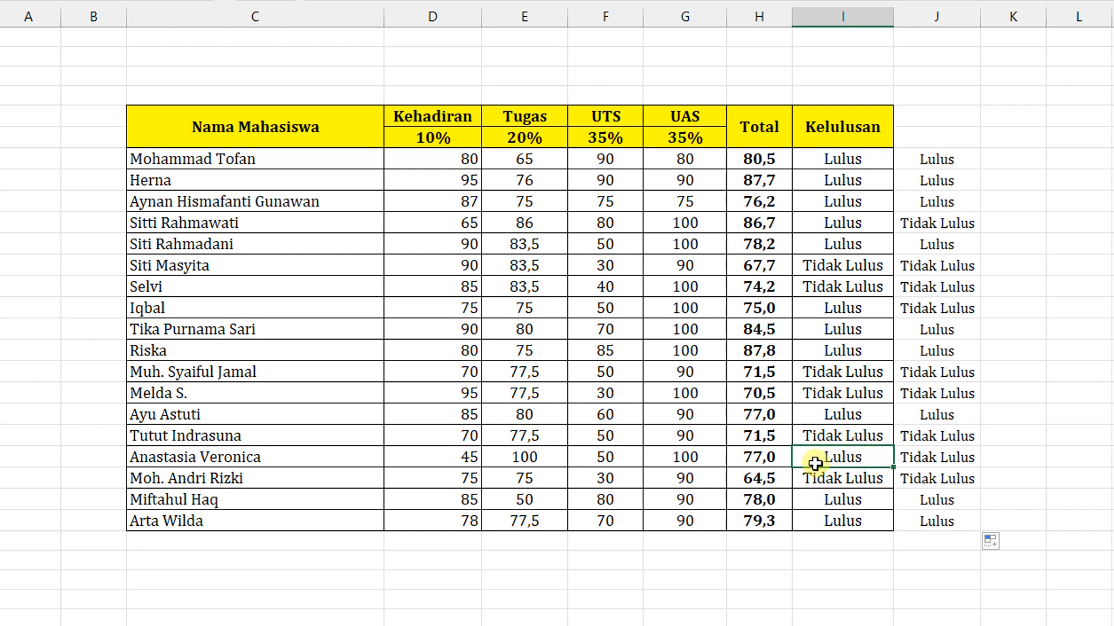
pyautogui.click(766, 457)
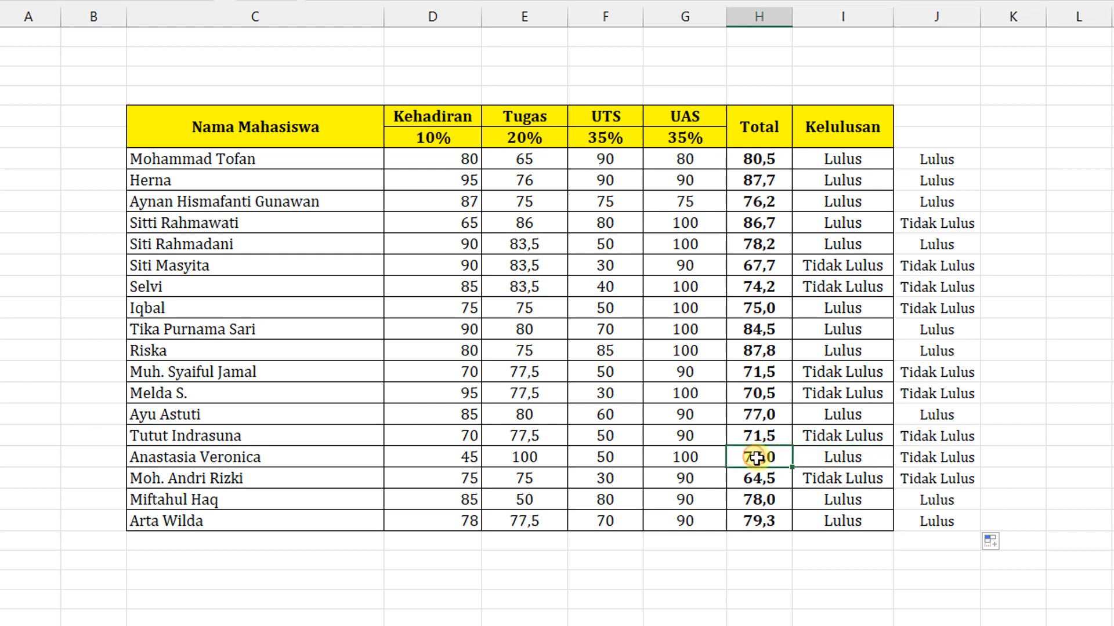
pyautogui.click(856, 457)
pyautogui.click(944, 457)
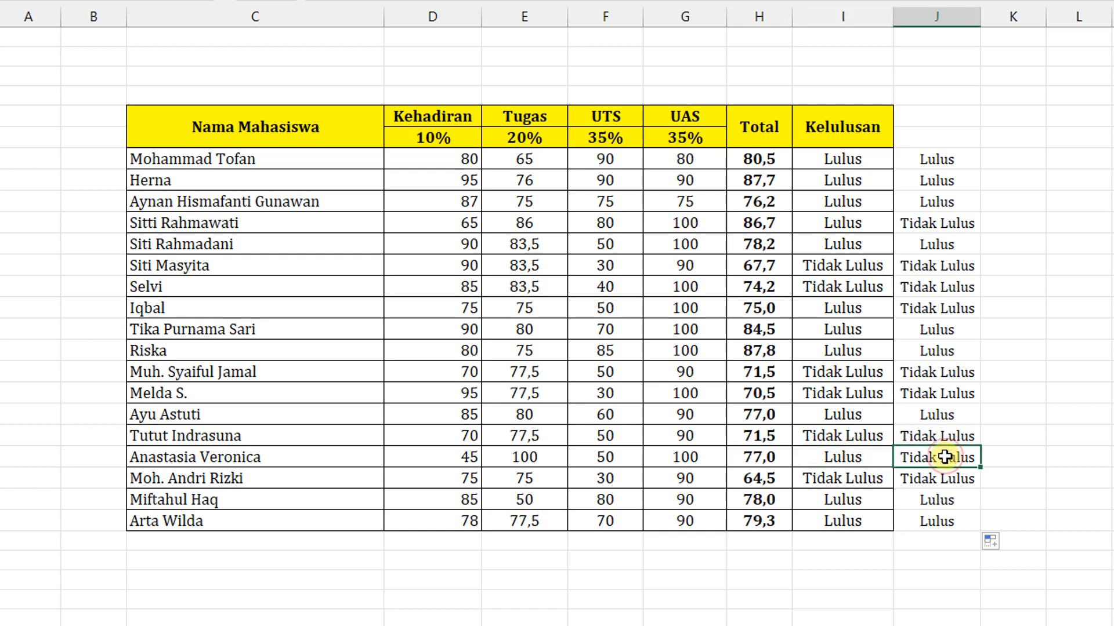
pyautogui.click(453, 457)
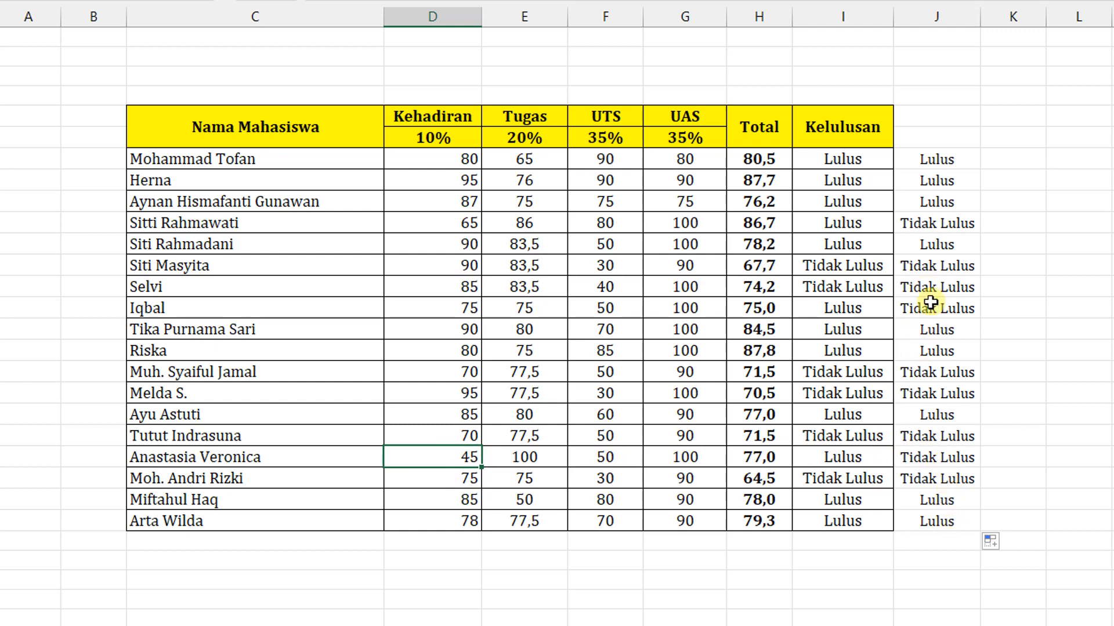
pyautogui.moveTo(938, 306); pyautogui.dragTo(437, 307)
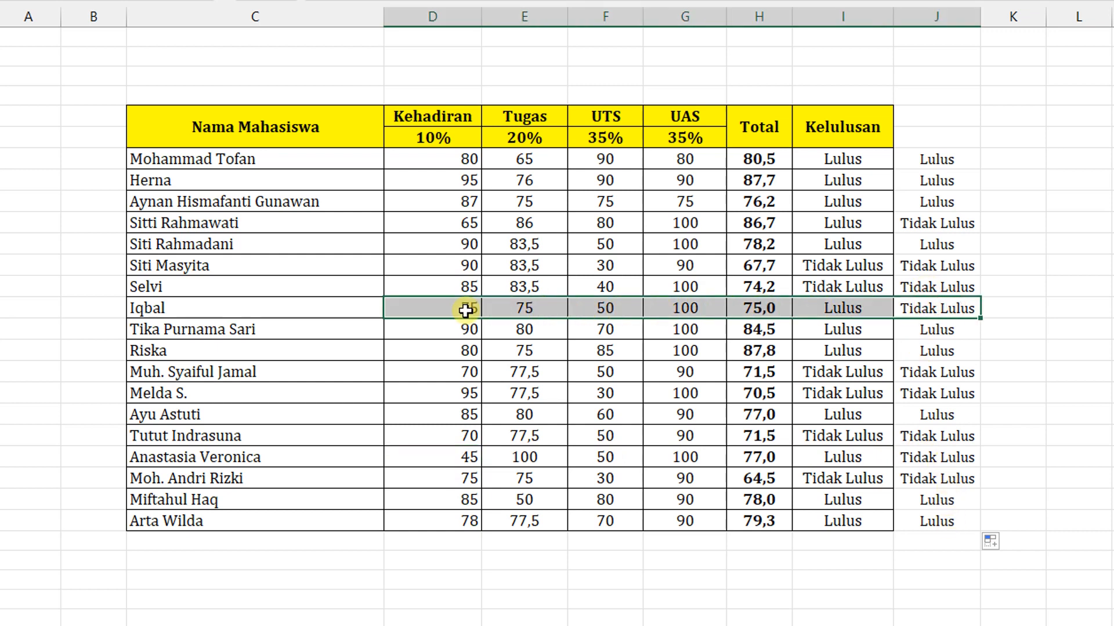
pyautogui.click(444, 312)
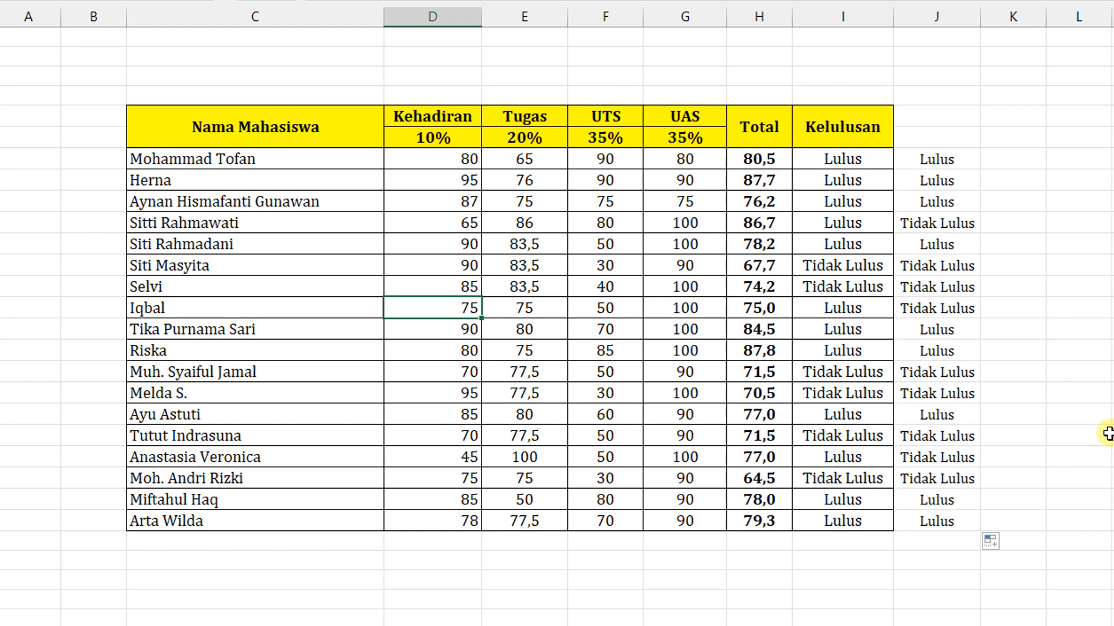
pyautogui.click(935, 373)
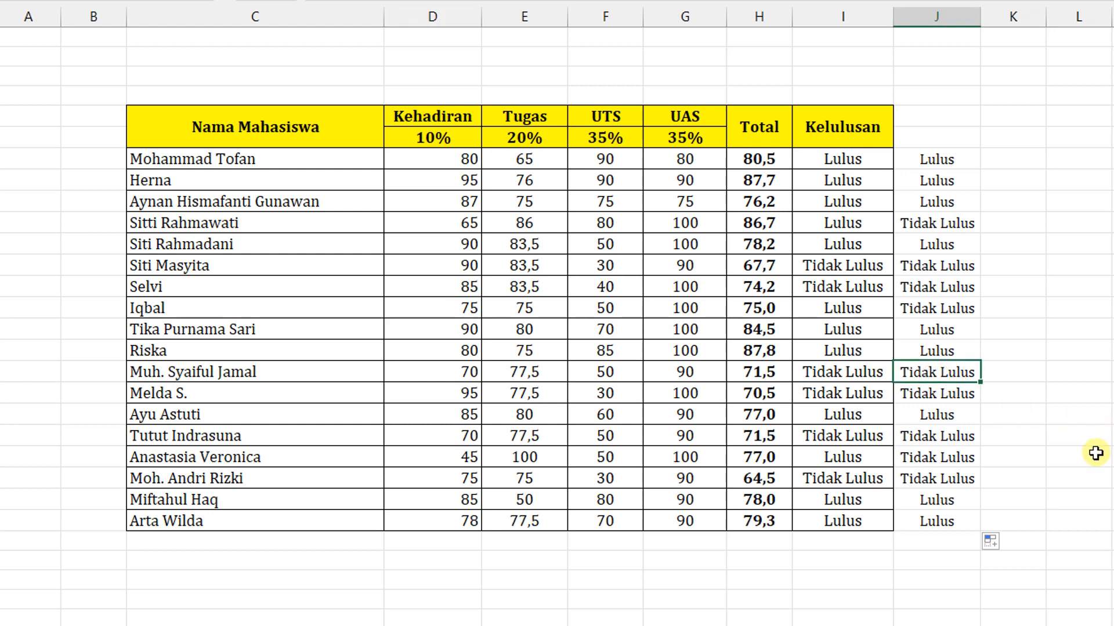
# - Copy the full text of the IF-AND formula in J7
pyautogui.click(1013, 158)
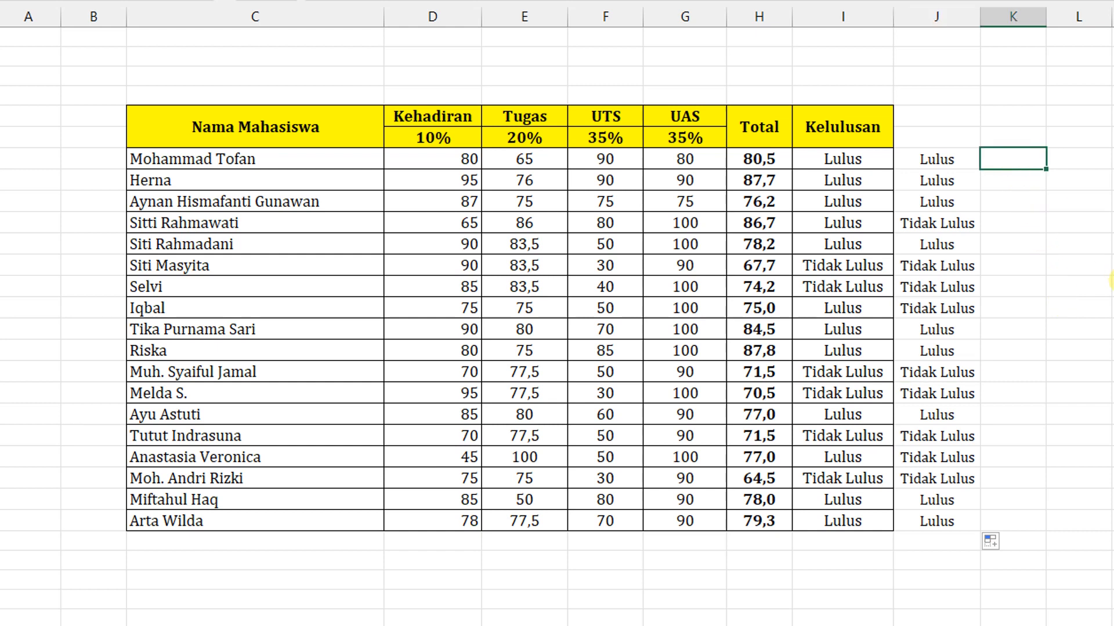
pyautogui.click(951, 160)
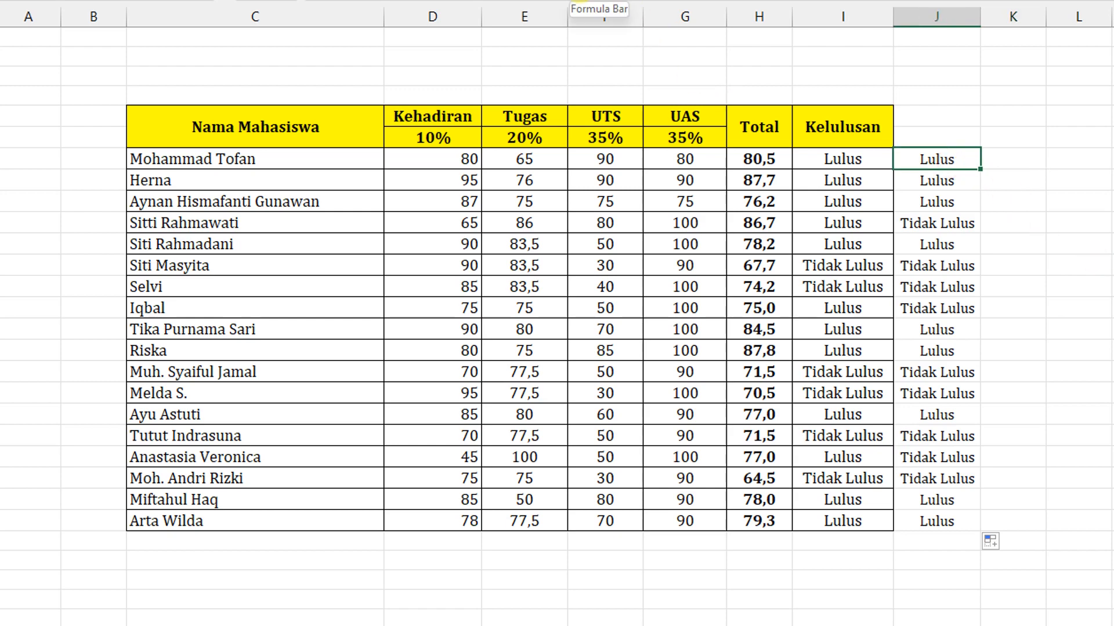
pyautogui.click(567, 2)
pyautogui.moveTo(567, 2); pyautogui.dragTo(308, 3)
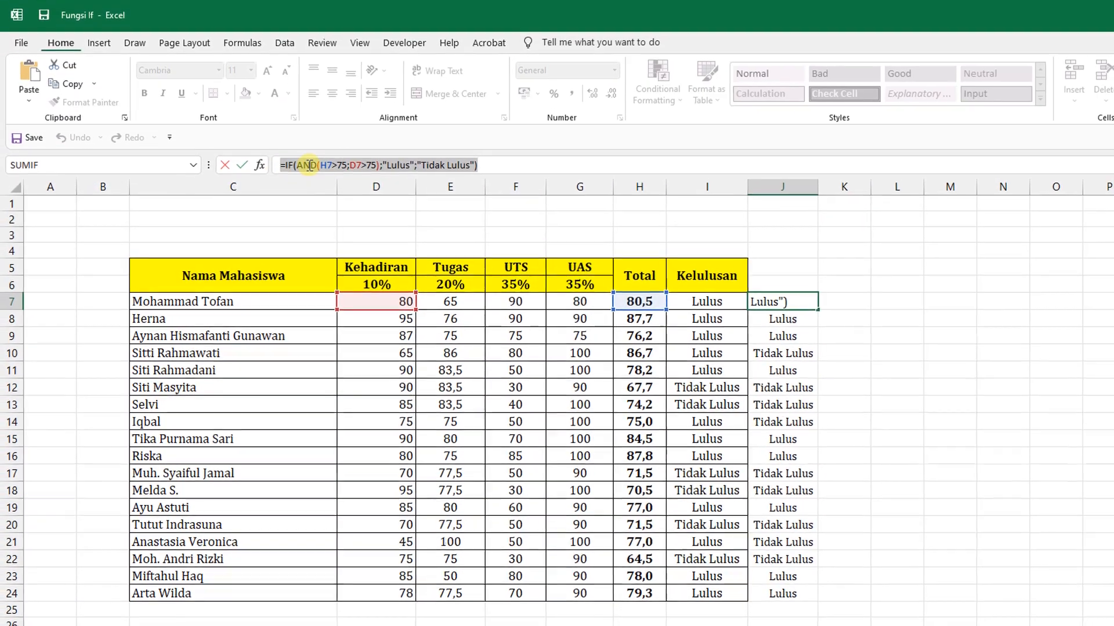
pyautogui.rightClick(317, 141)
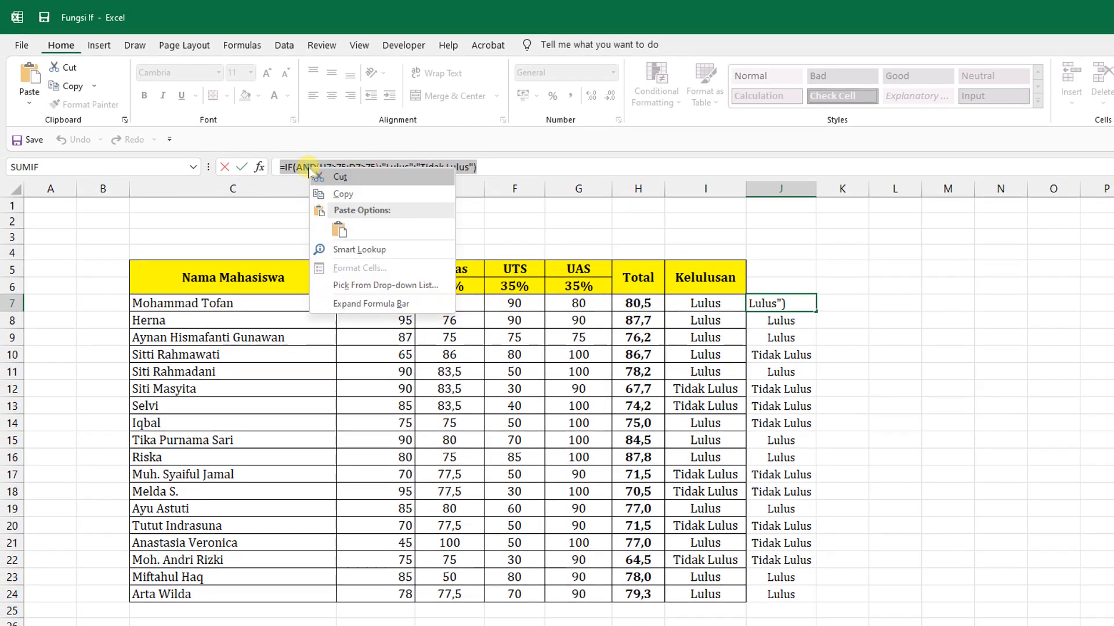
pyautogui.click(340, 195)
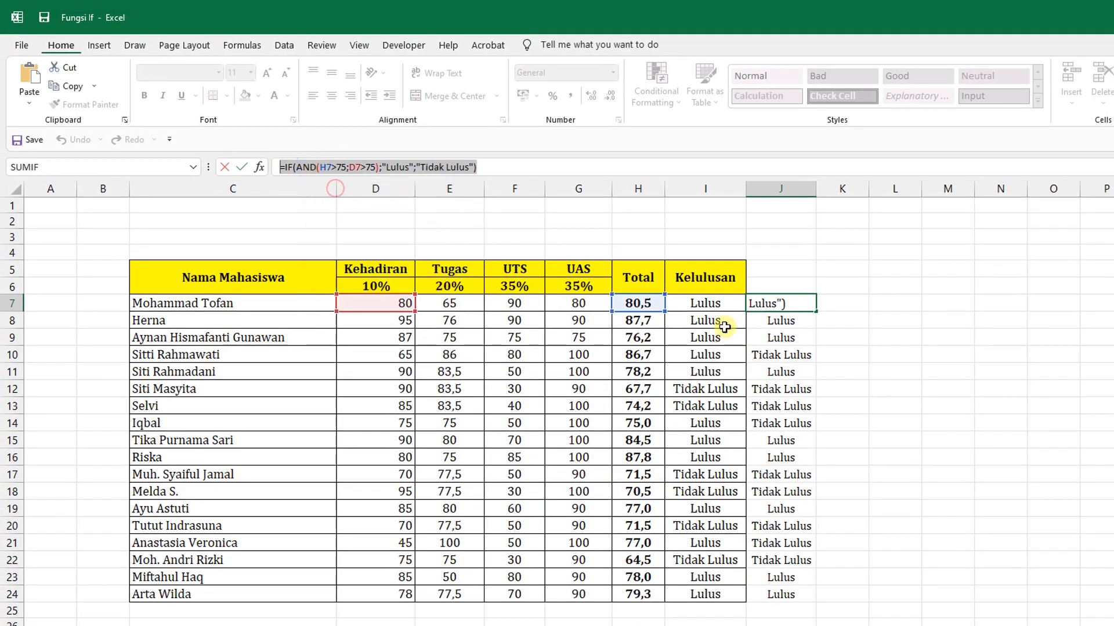
pyautogui.write('=')
pyautogui.click(850, 303)
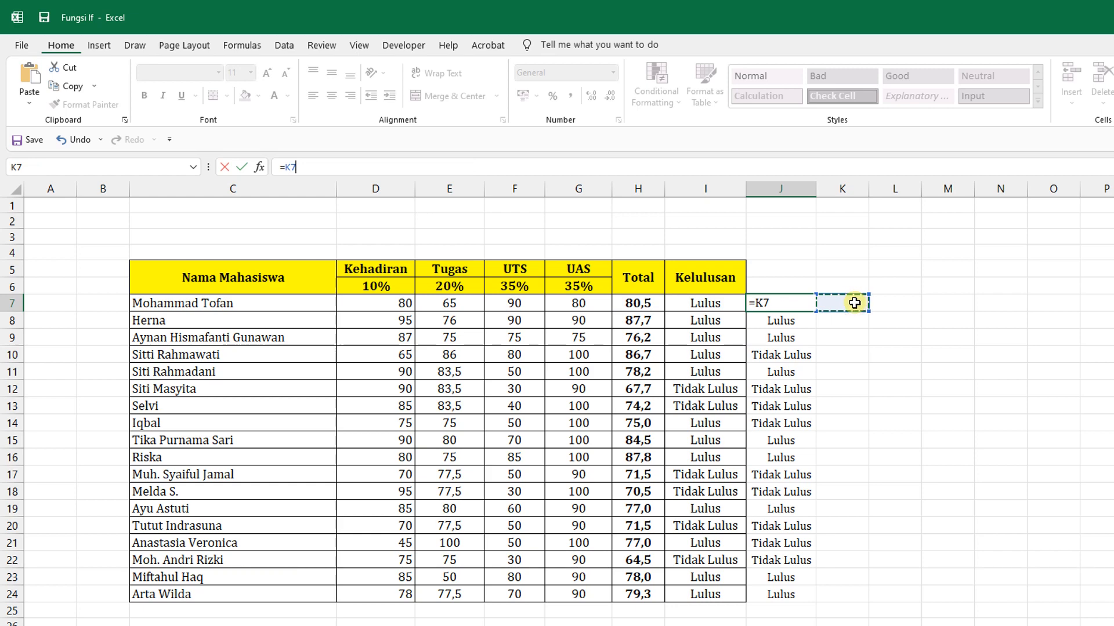
pyautogui.click(80, 139)
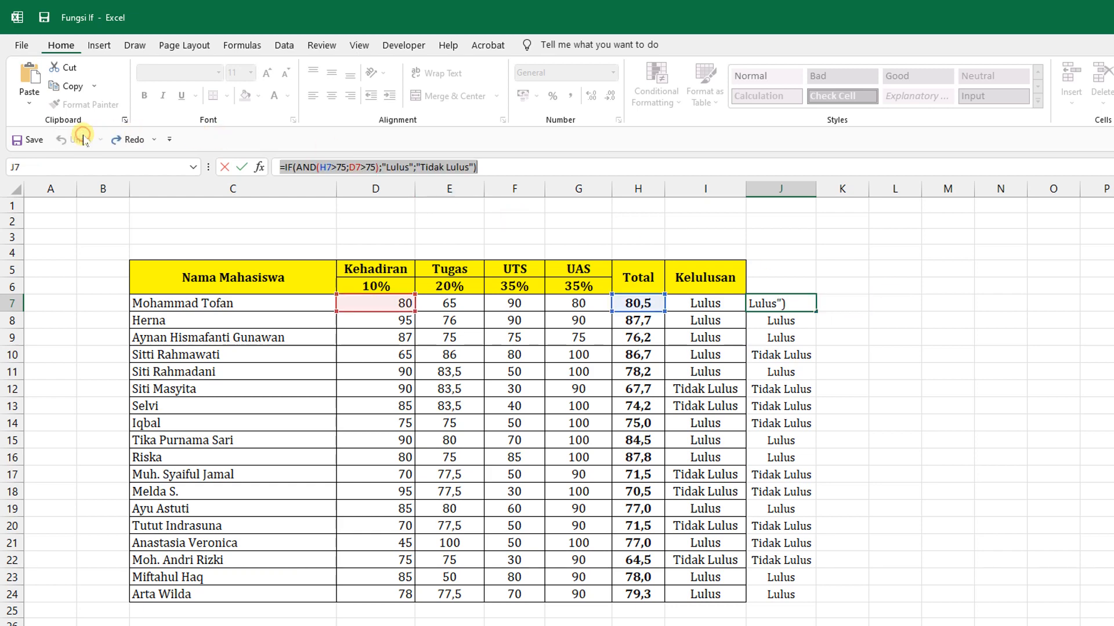
pyautogui.press('Return')
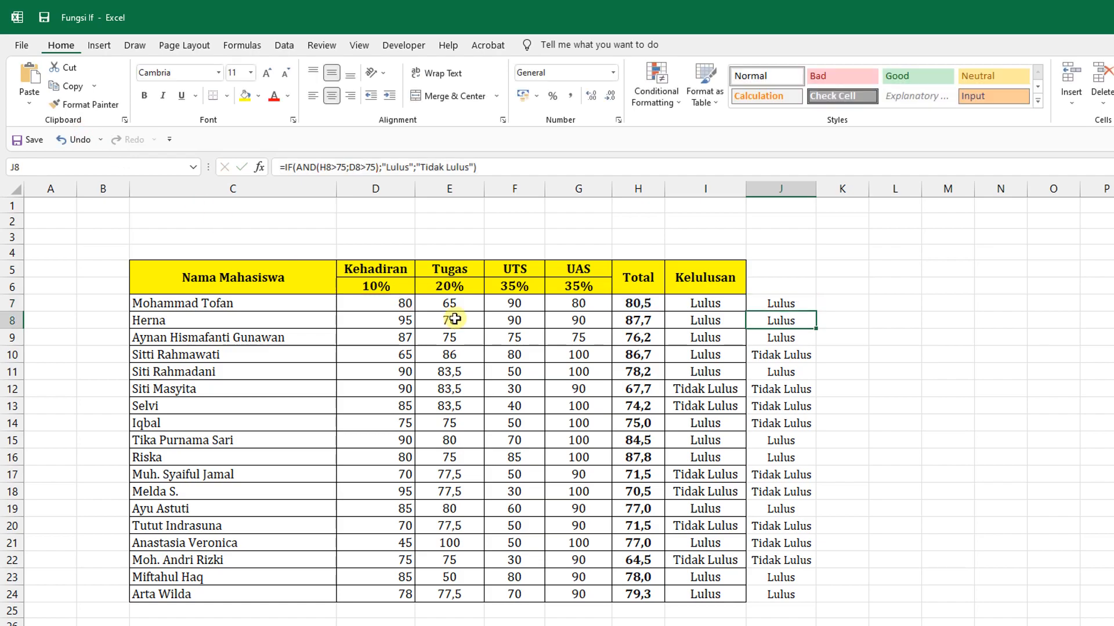
# - Start an IF formula in K7 with a nested OR function whose first condition is H7>75
pyautogui.click(860, 300)
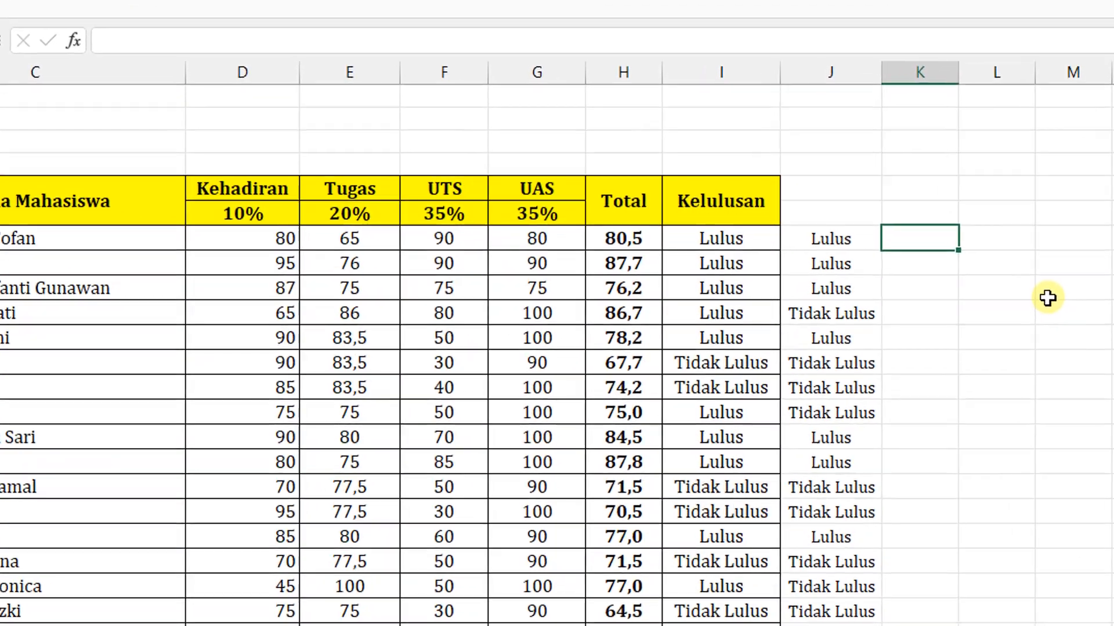
pyautogui.write('=i')
pyautogui.write('f')
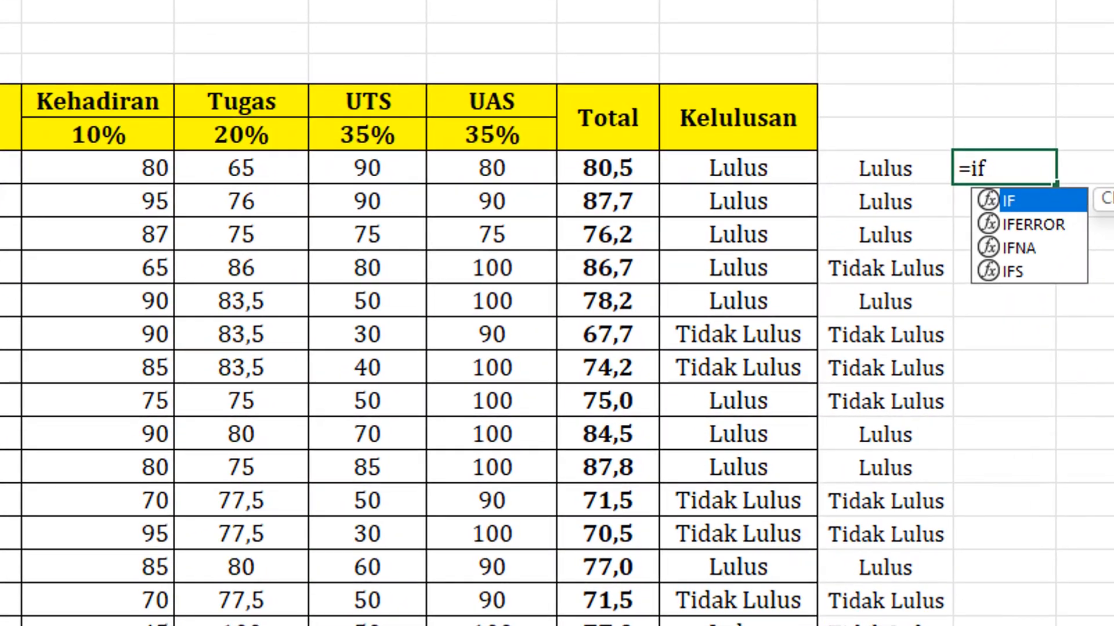
pyautogui.write('(')
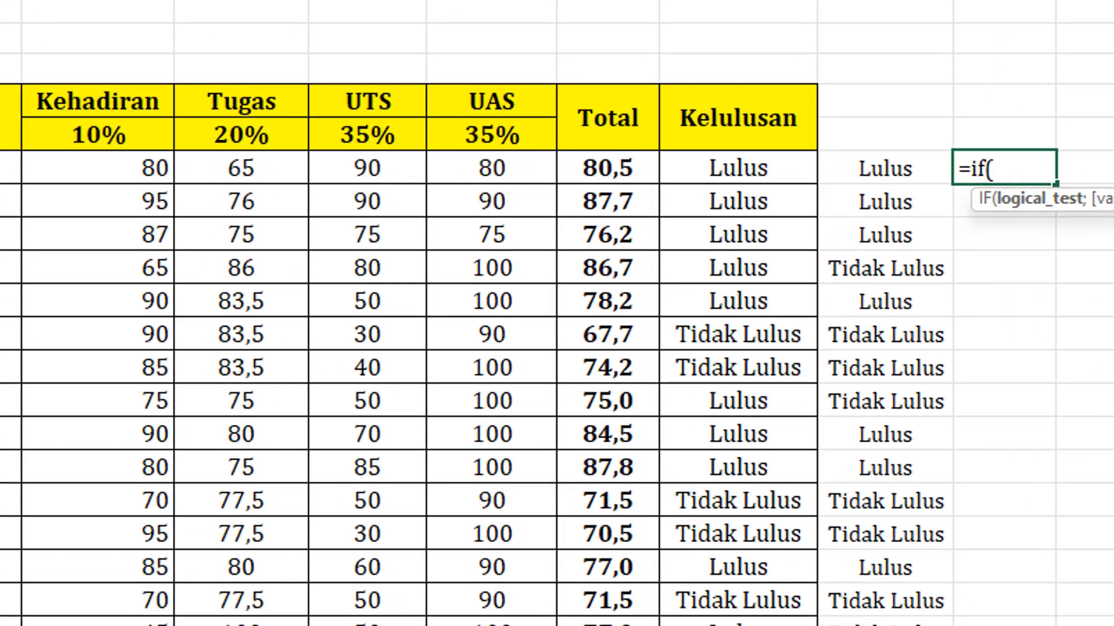
pyautogui.write('or(')
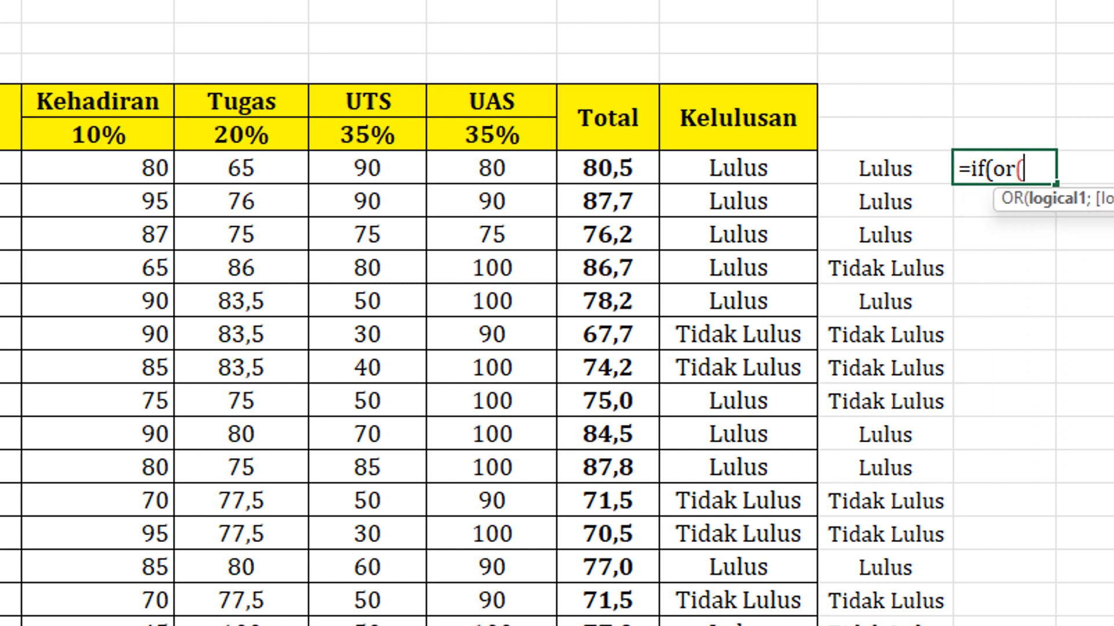
pyautogui.click(591, 167)
pyautogui.write('>75')
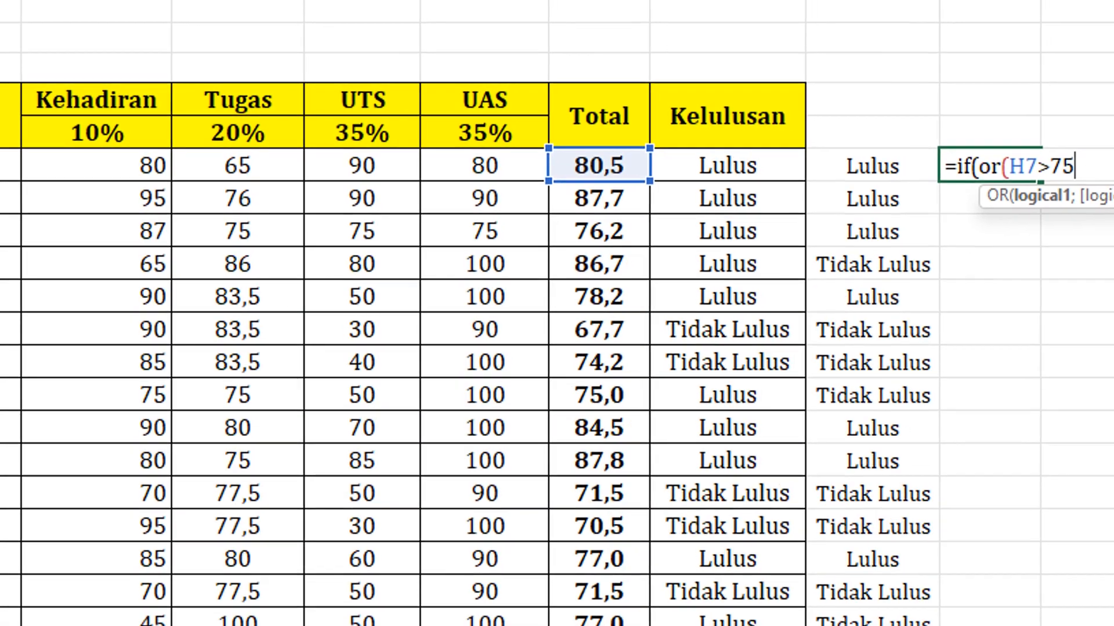
pyautogui.write(';')
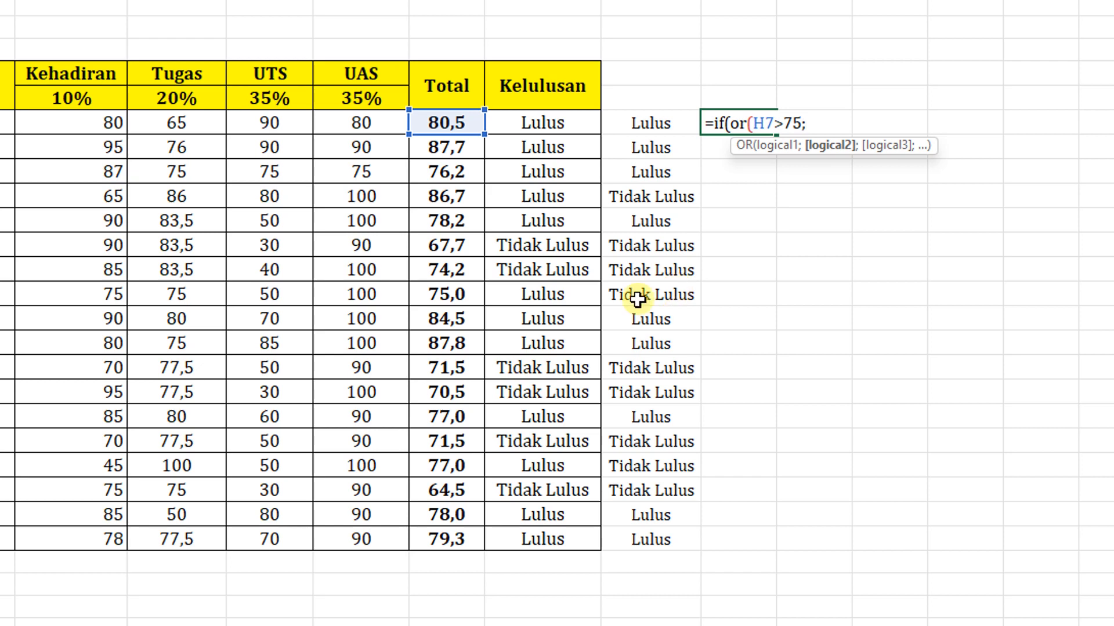
# - Add D7>75 as the second OR condition in the K7 formula and complete the logical test
pyautogui.click(116, 120)
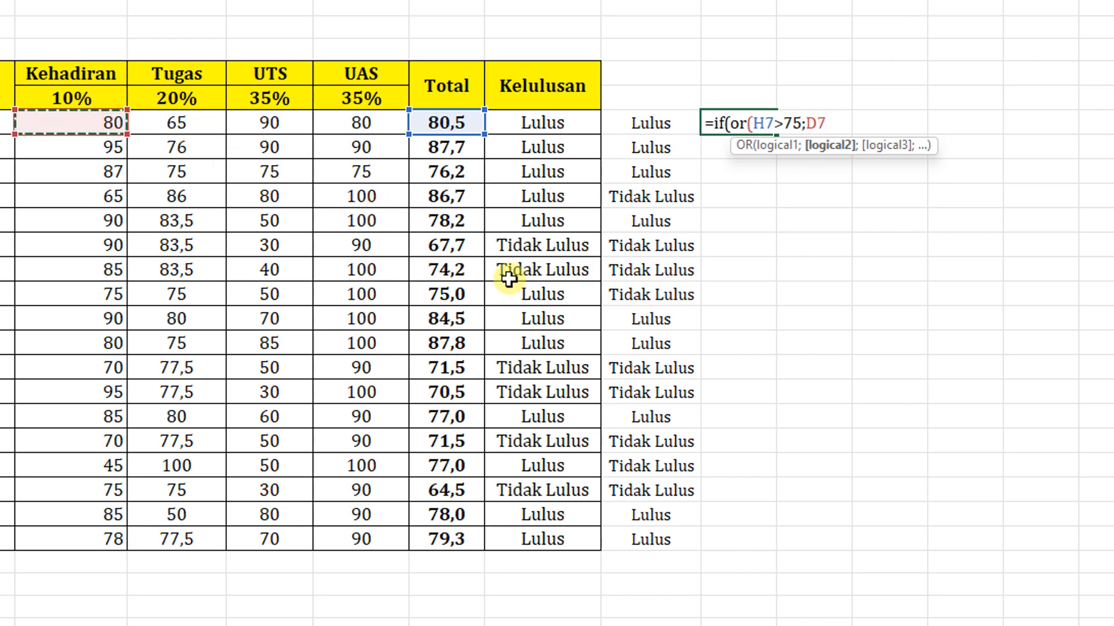
pyautogui.write('>75)')
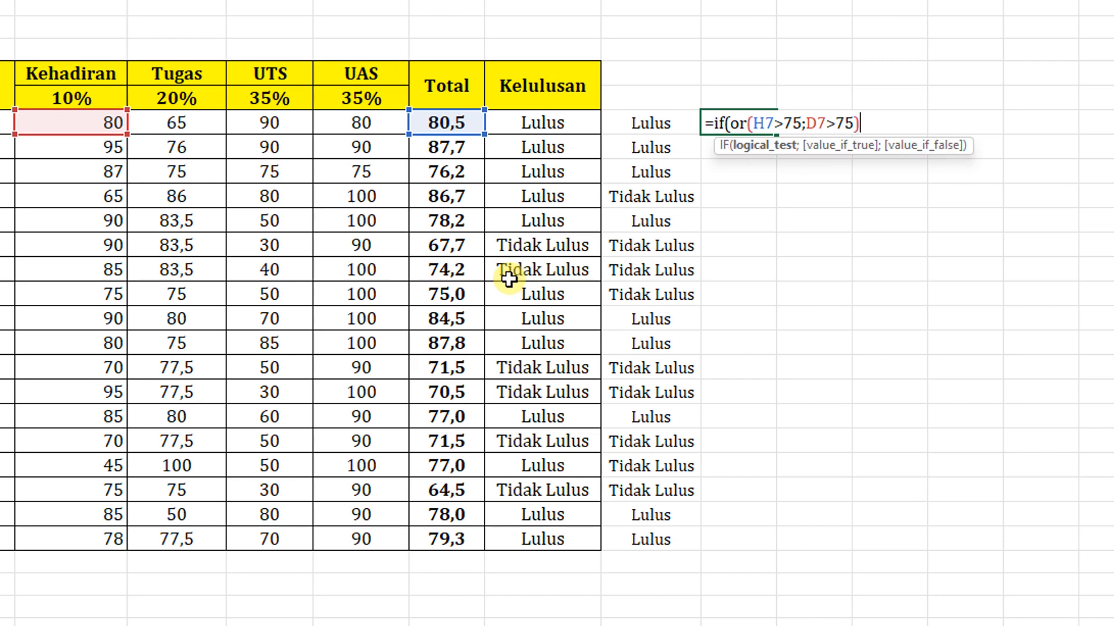
pyautogui.write(';')
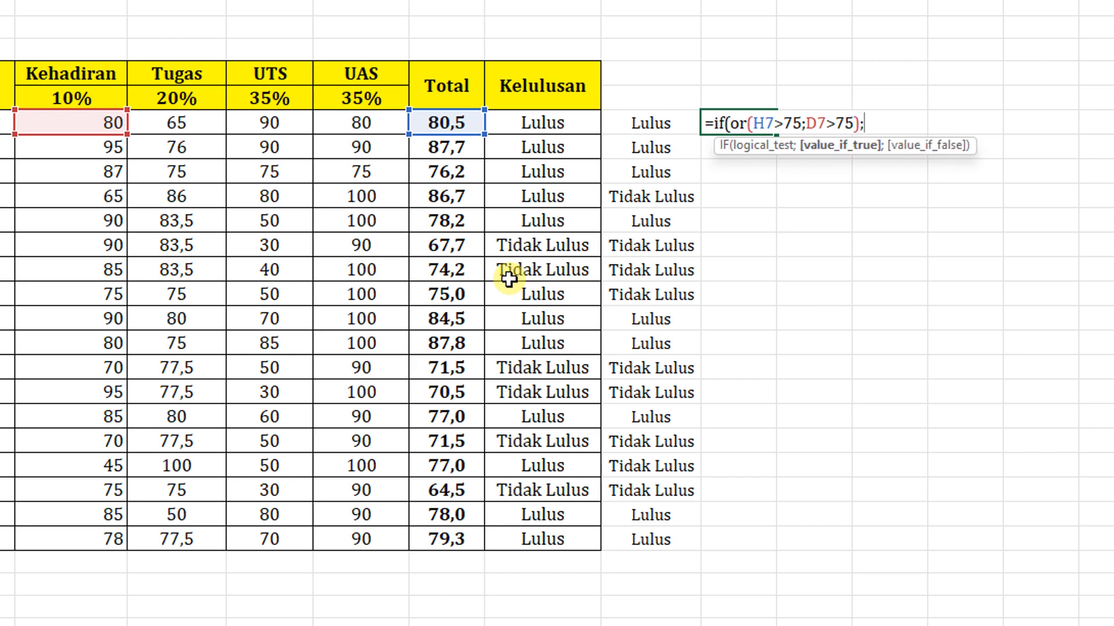
pyautogui.write('"Lulus";"')
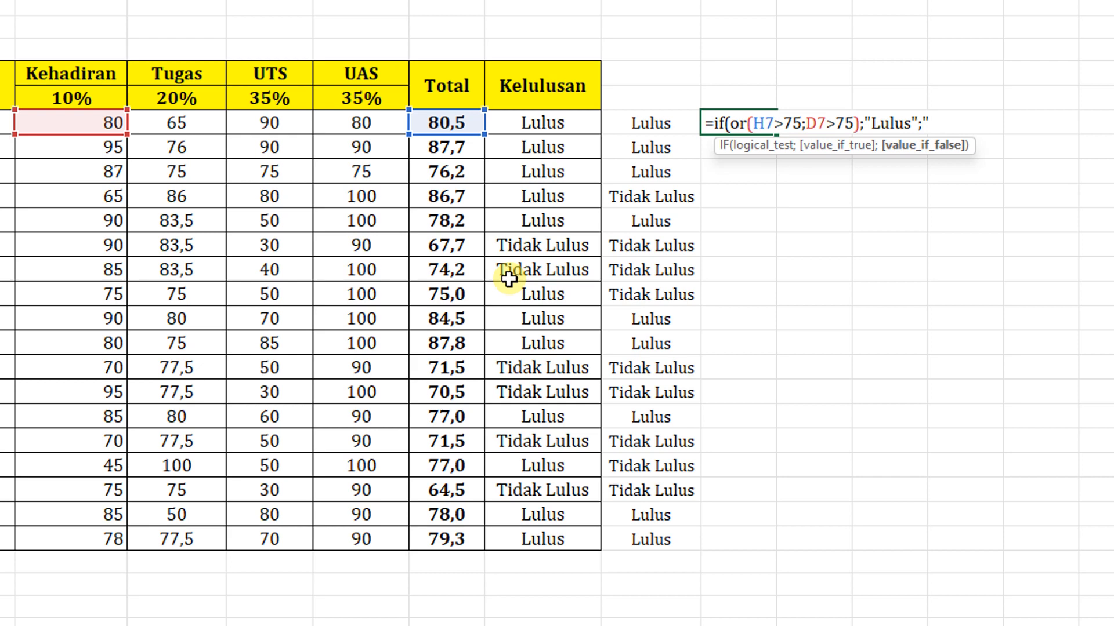
# - Finish the K7 formula with "Lulus" as the true result and "Tidak Lulus" as the false result
pyautogui.write('Tidak Lulus"')
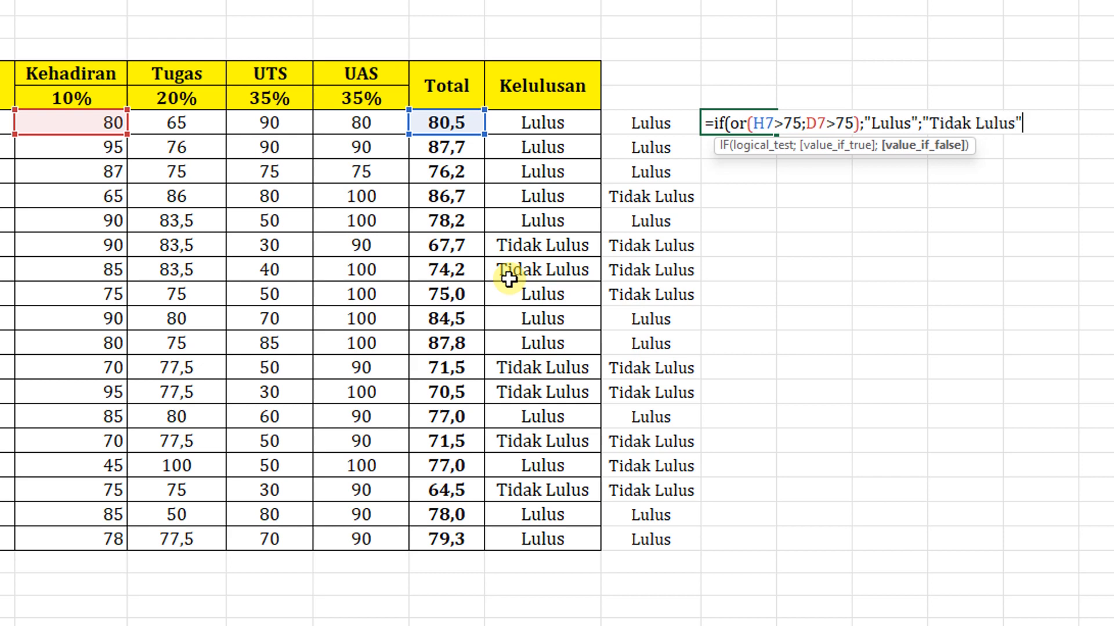
pyautogui.write(')')
pyautogui.press('Return')
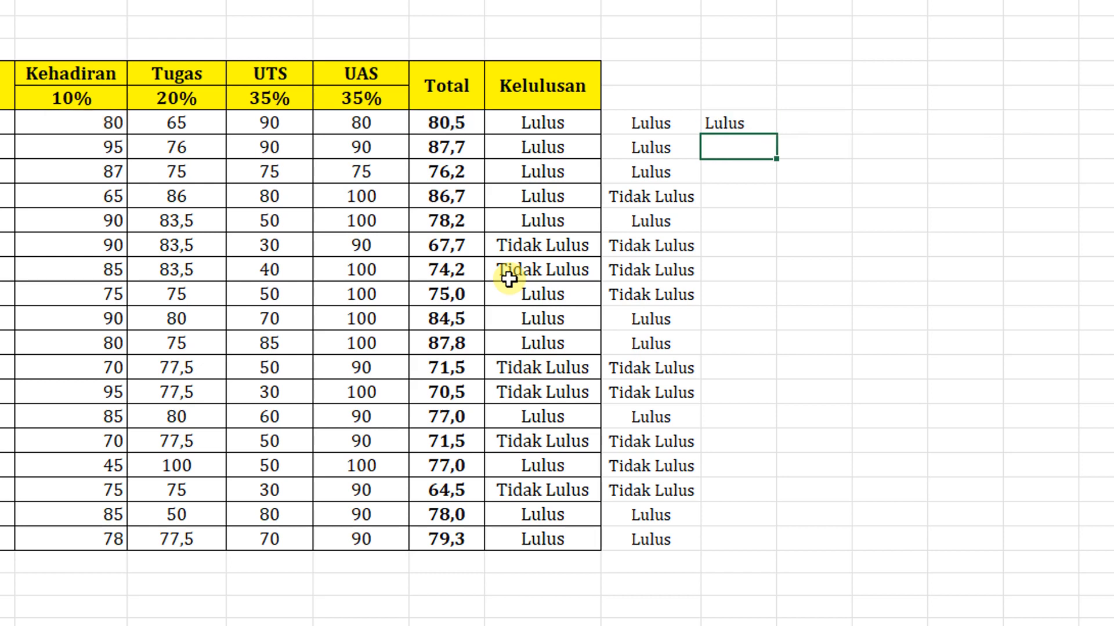
# - Fill the K7 IF-OR formula down through the last student row, K24
pyautogui.click(737, 123)
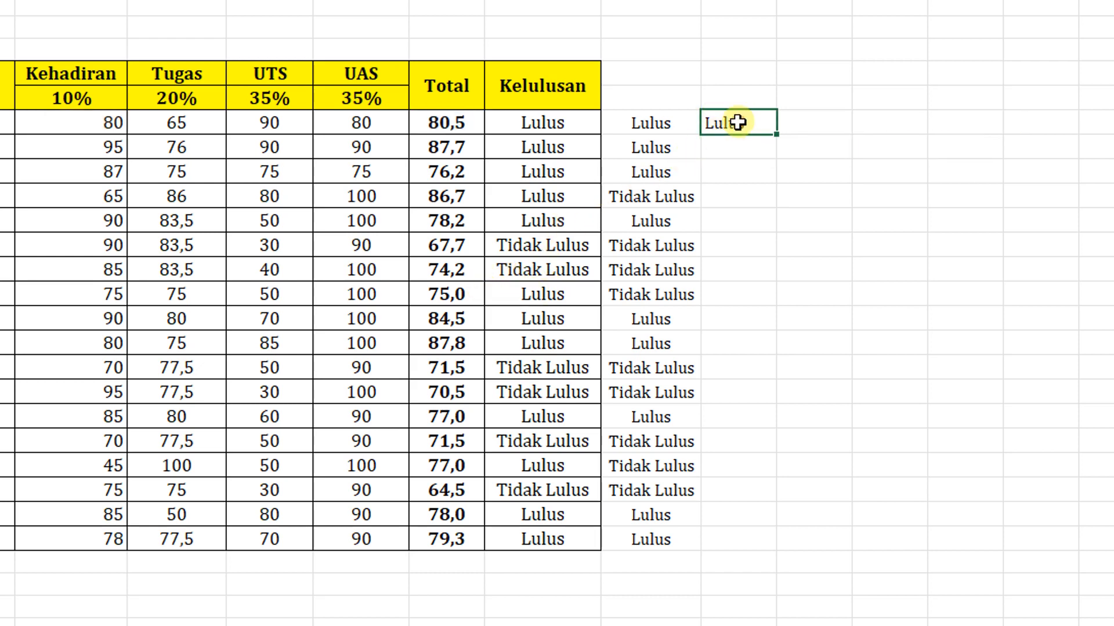
pyautogui.click(638, 124)
pyautogui.click(747, 128)
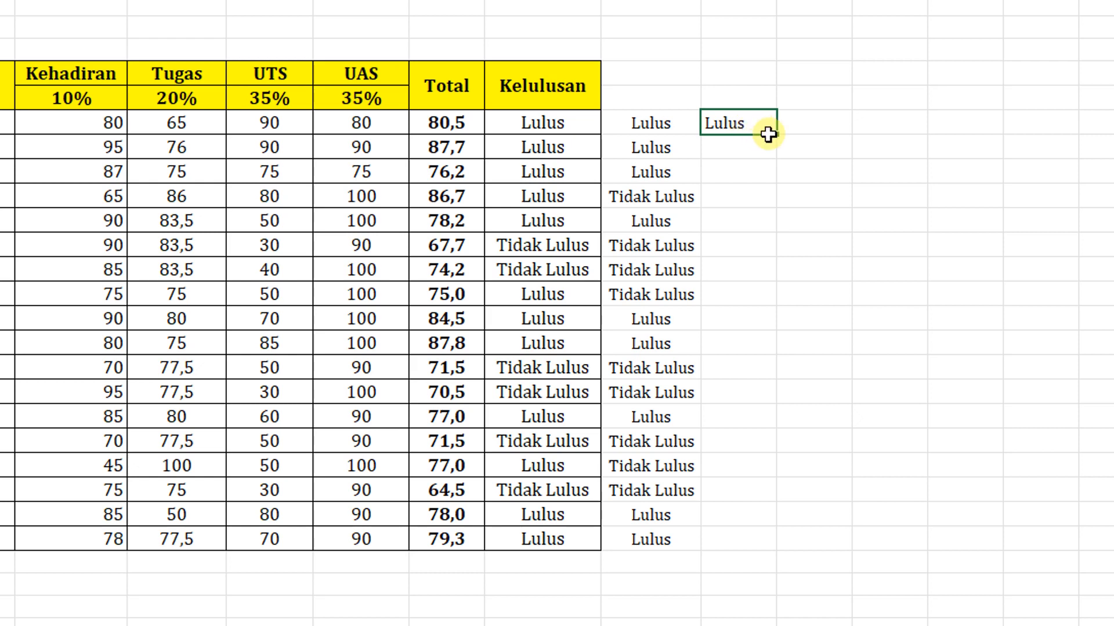
pyautogui.moveTo(781, 155); pyautogui.dragTo(793, 552)
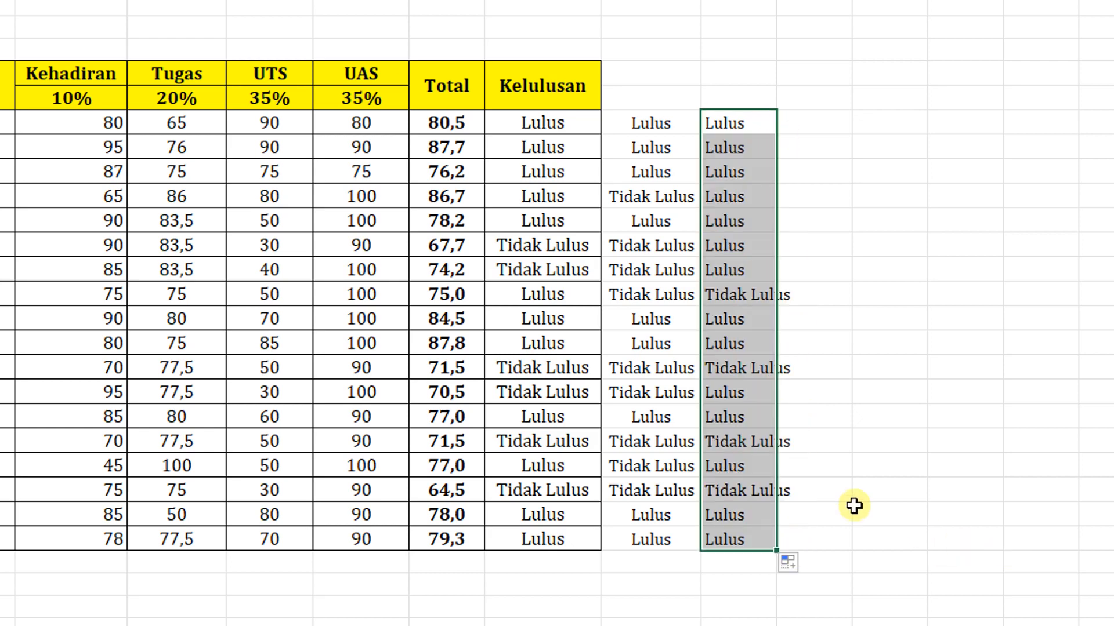
# - Compare the column K results with column J, Kelulusan and Kehadiran for the students in rows 18 and 21
pyautogui.click(709, 388)
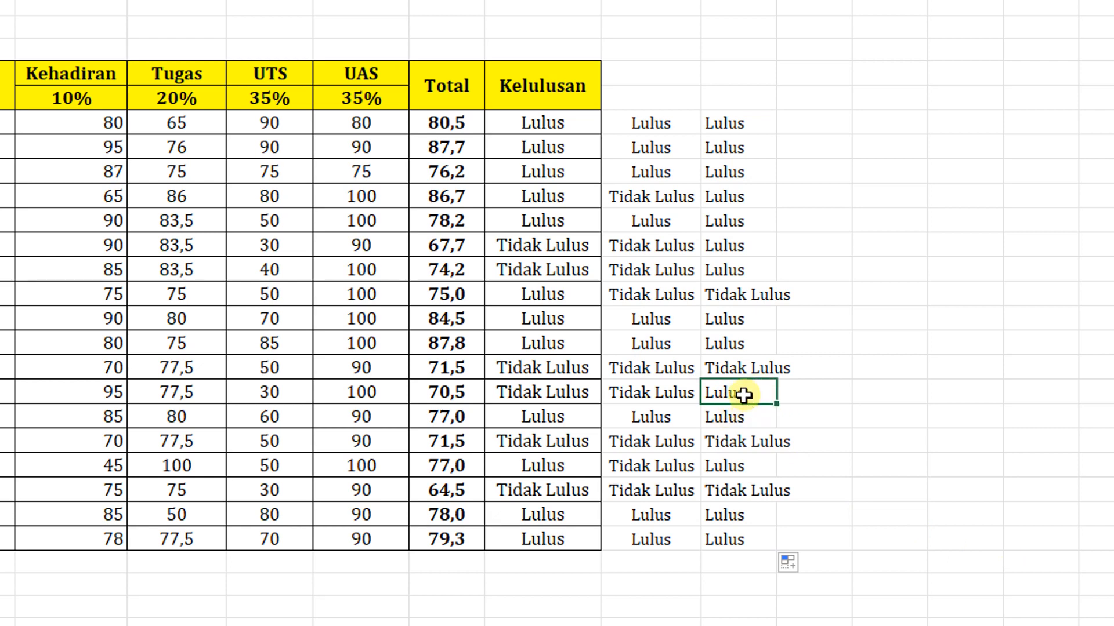
pyautogui.click(661, 393)
pyautogui.click(583, 395)
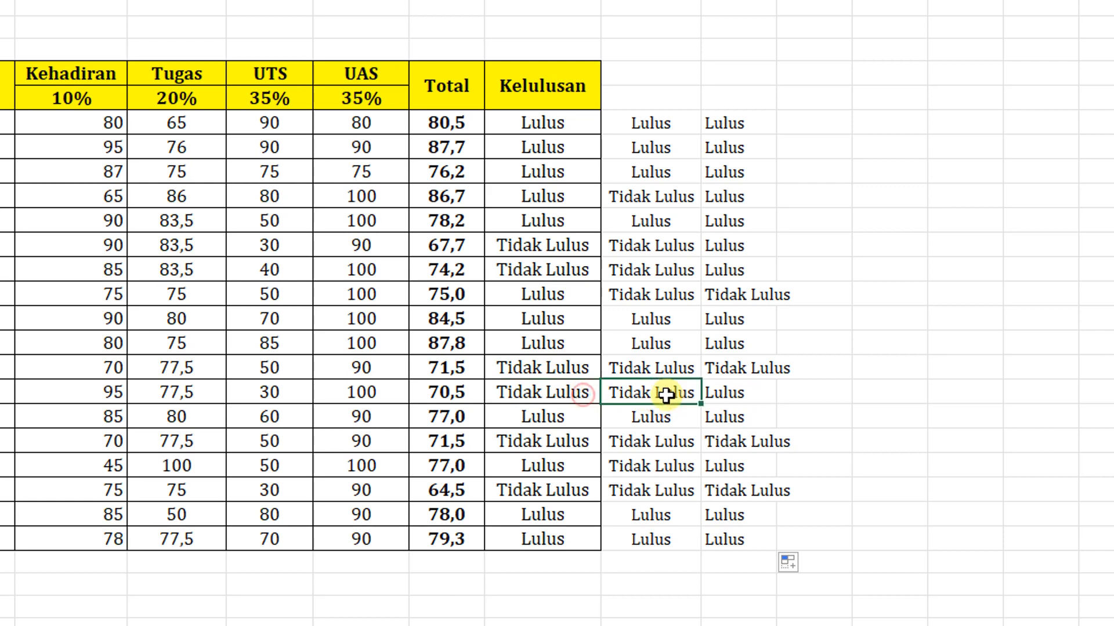
pyautogui.click(747, 393)
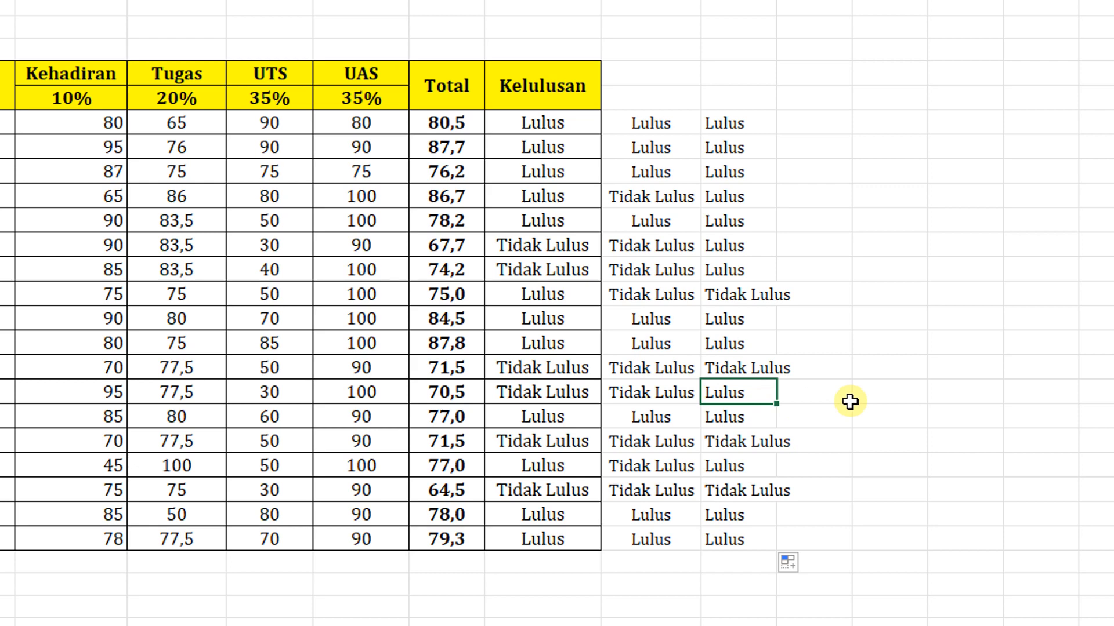
pyautogui.click(838, 421)
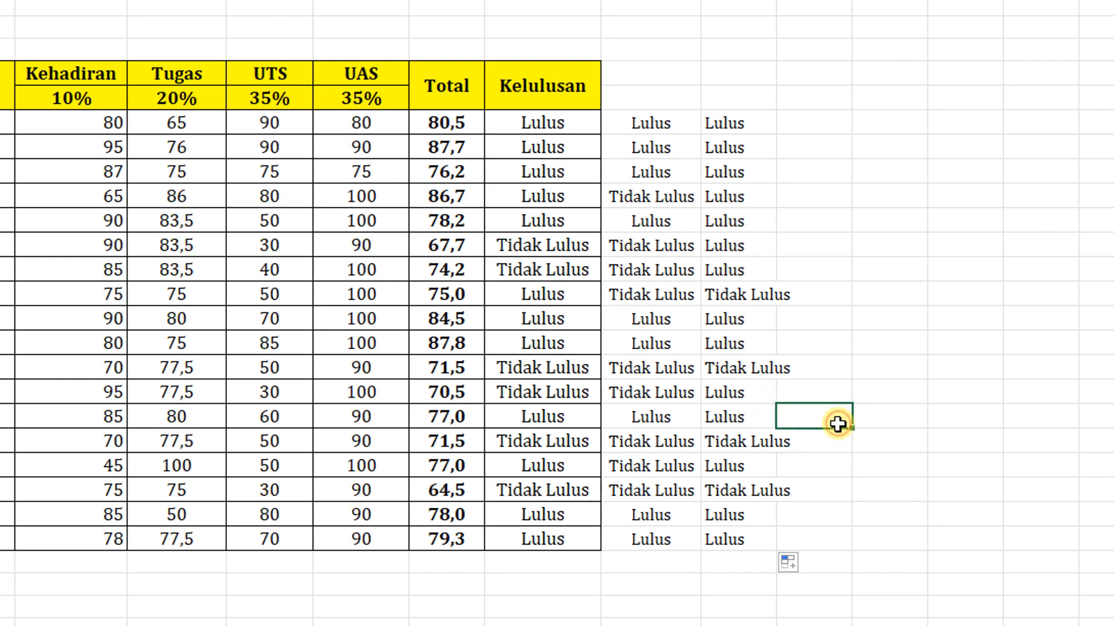
pyautogui.click(751, 473)
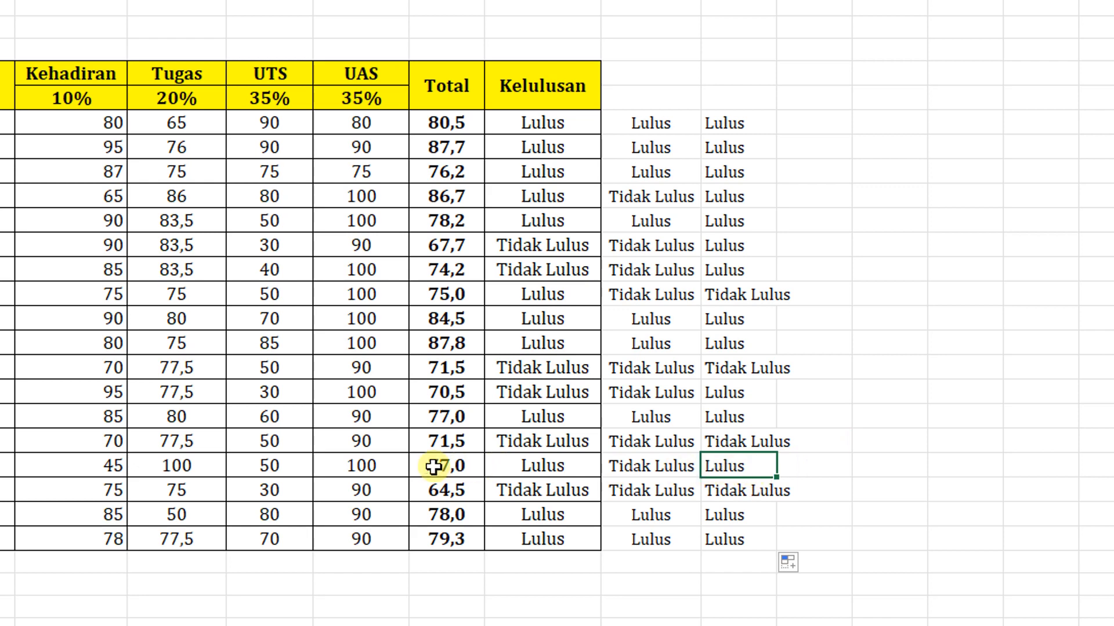
pyautogui.click(641, 465)
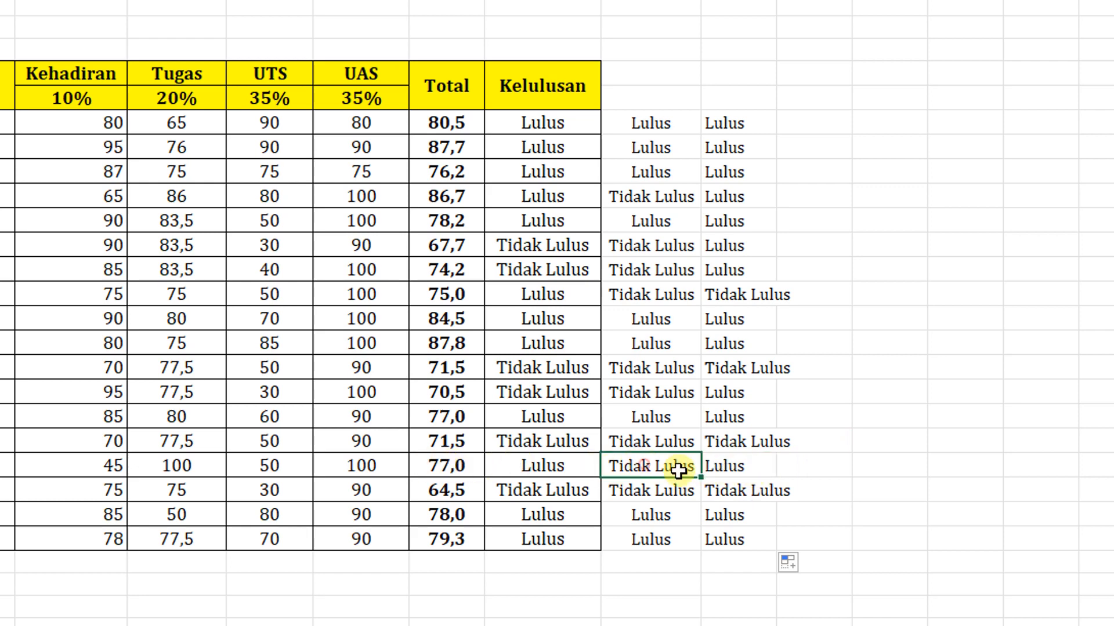
pyautogui.click(93, 470)
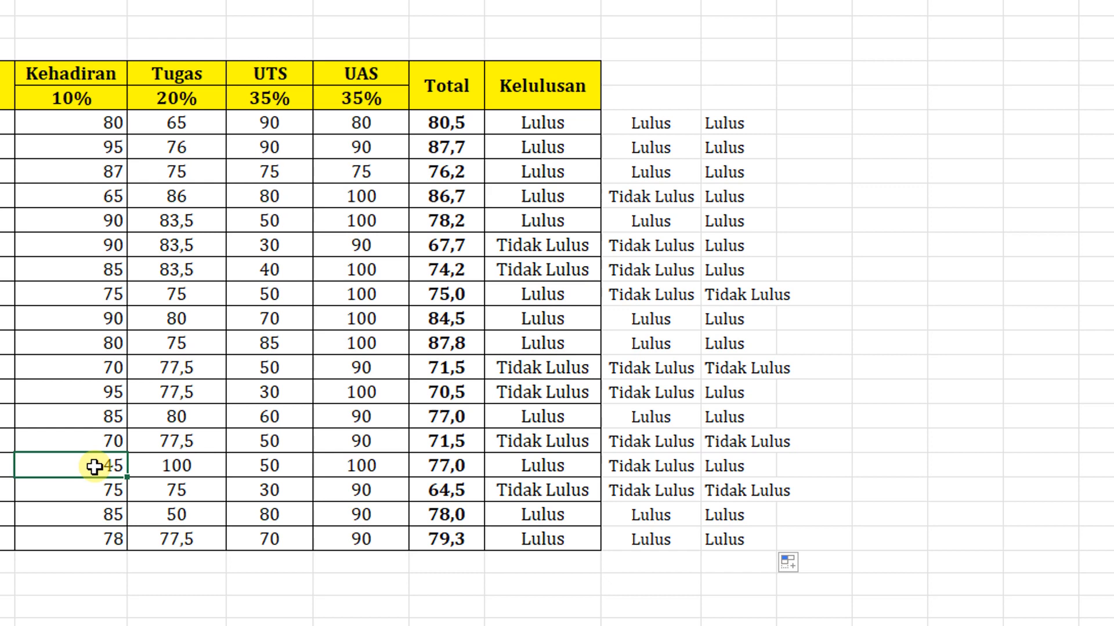
pyautogui.click(551, 466)
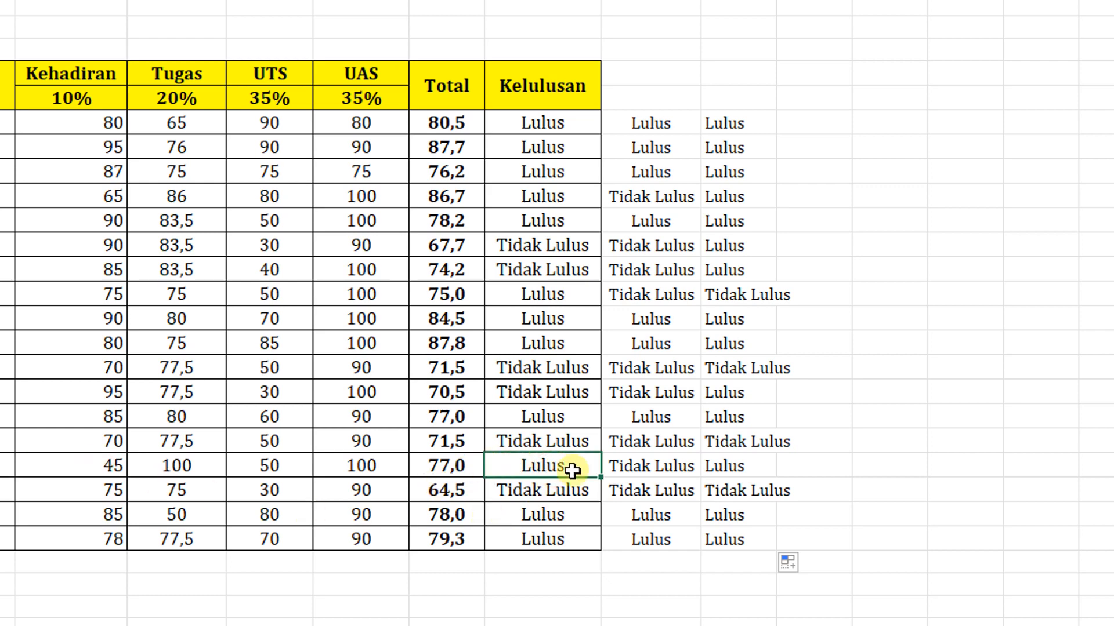
pyautogui.click(825, 391)
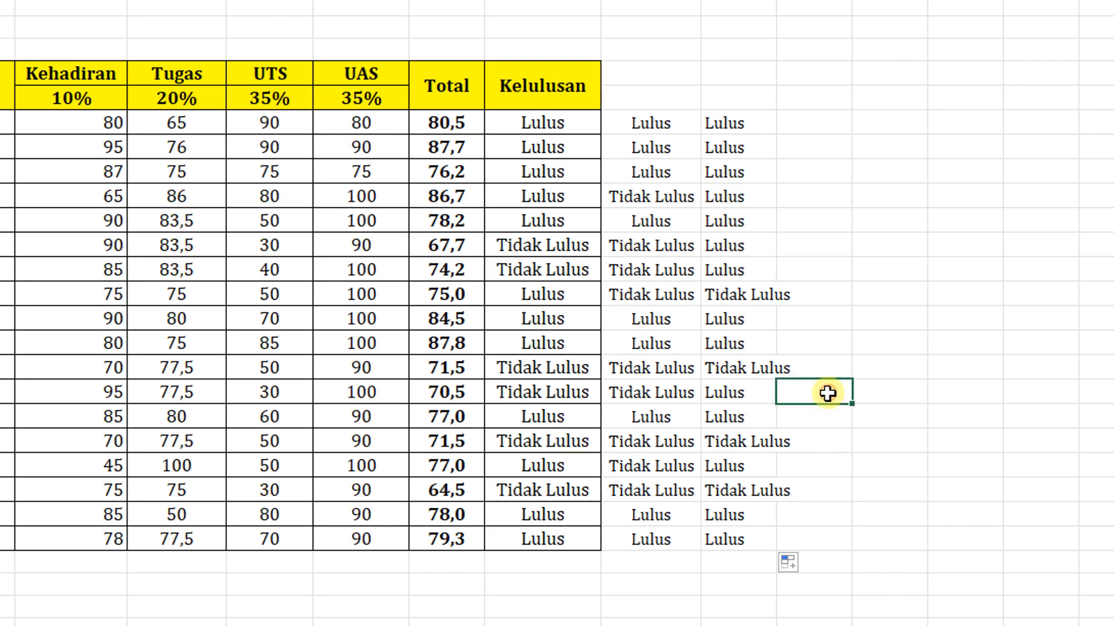
pyautogui.click(757, 123)
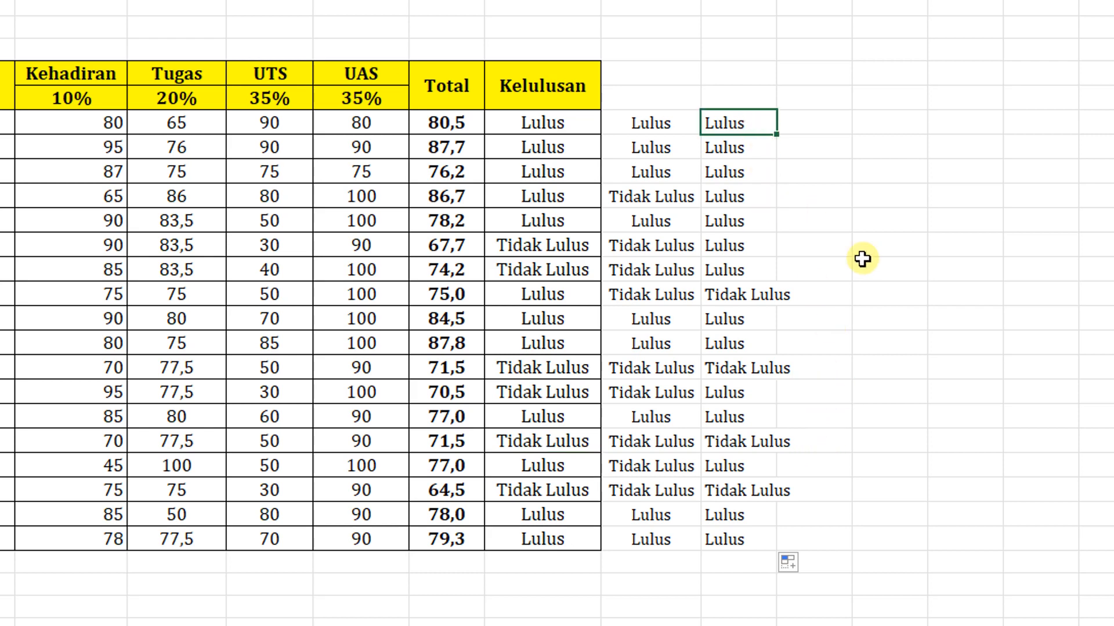
pyautogui.click(881, 357)
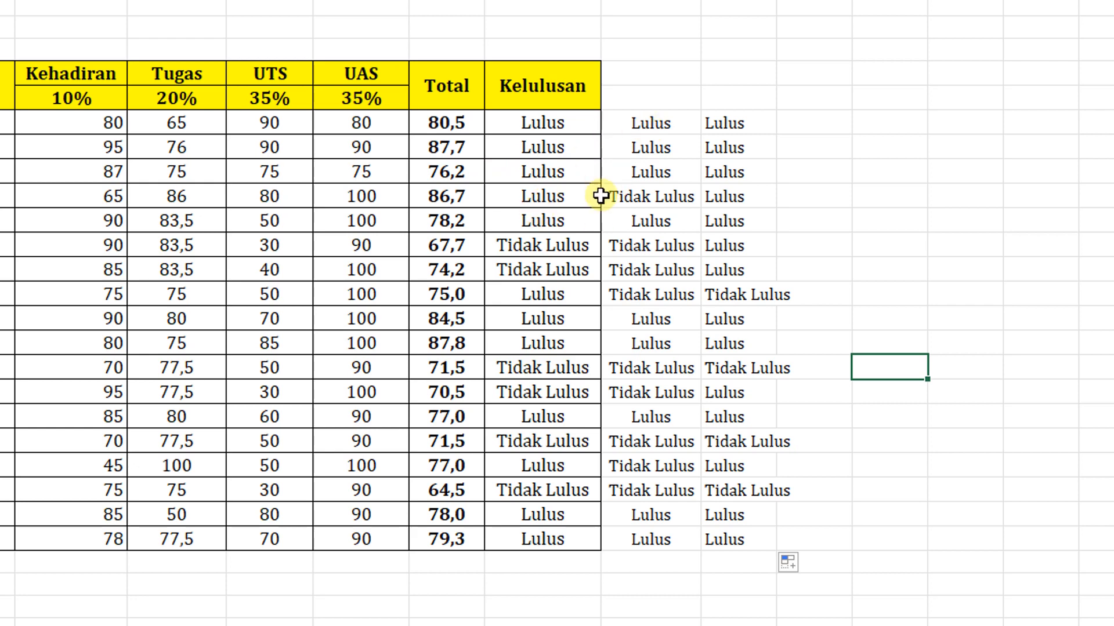
# - Review the Kelulusan results of the students in rows 7 to 12
pyautogui.click(564, 122)
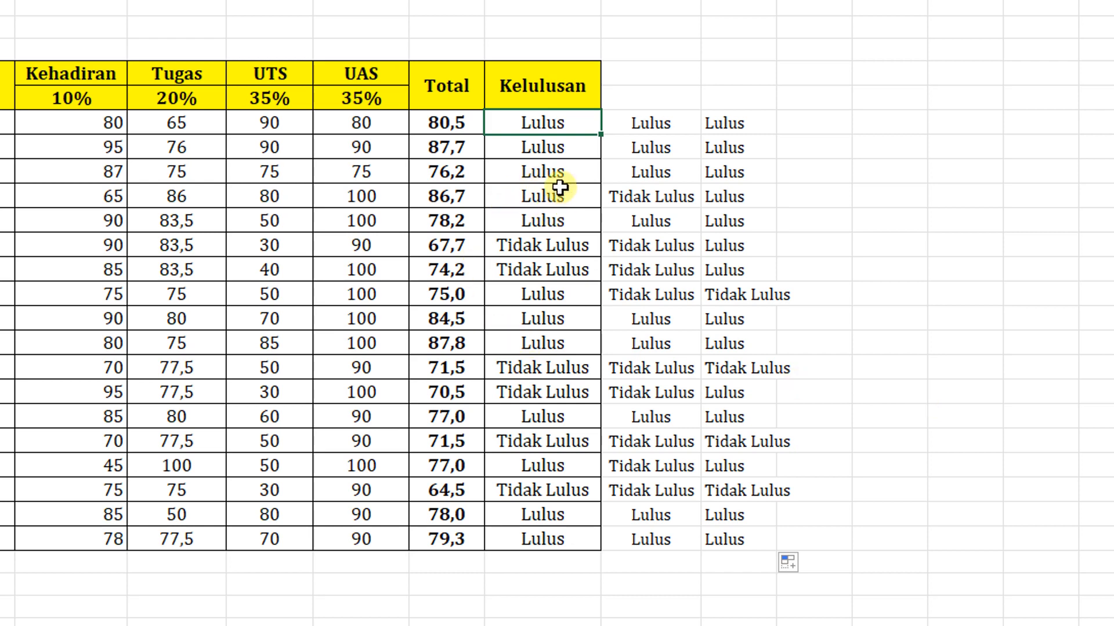
pyautogui.click(566, 211)
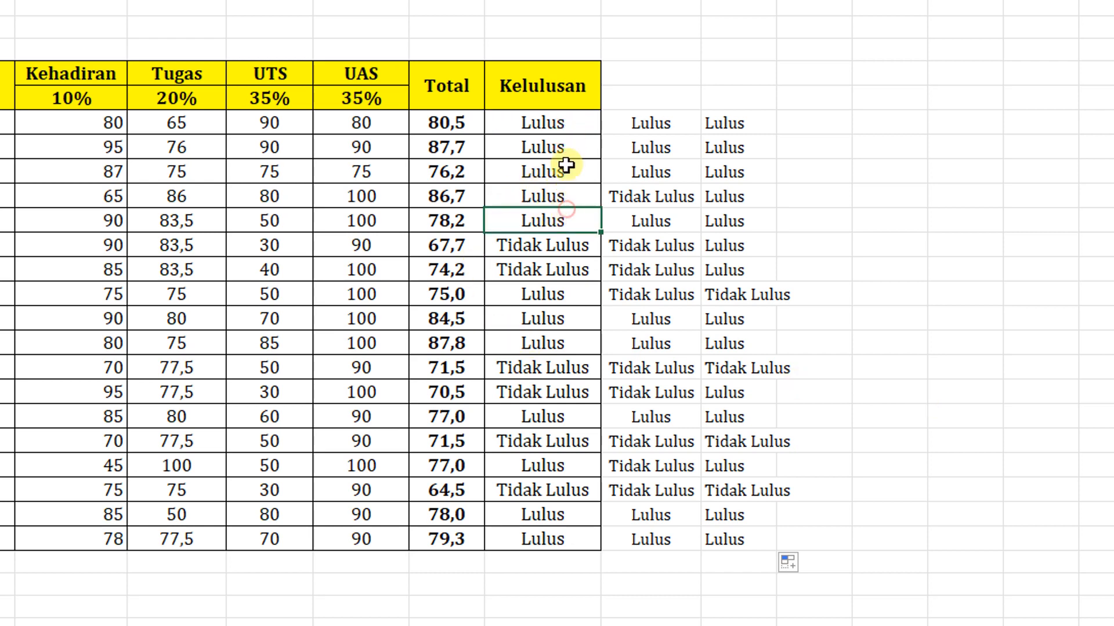
pyautogui.click(567, 145)
pyautogui.click(566, 172)
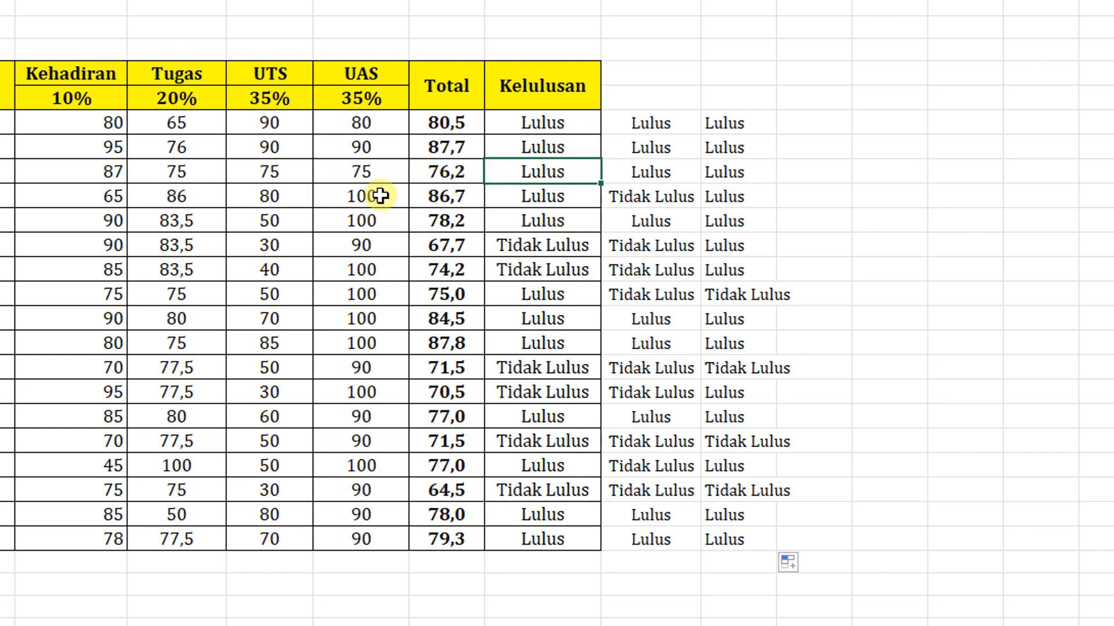
pyautogui.click(545, 246)
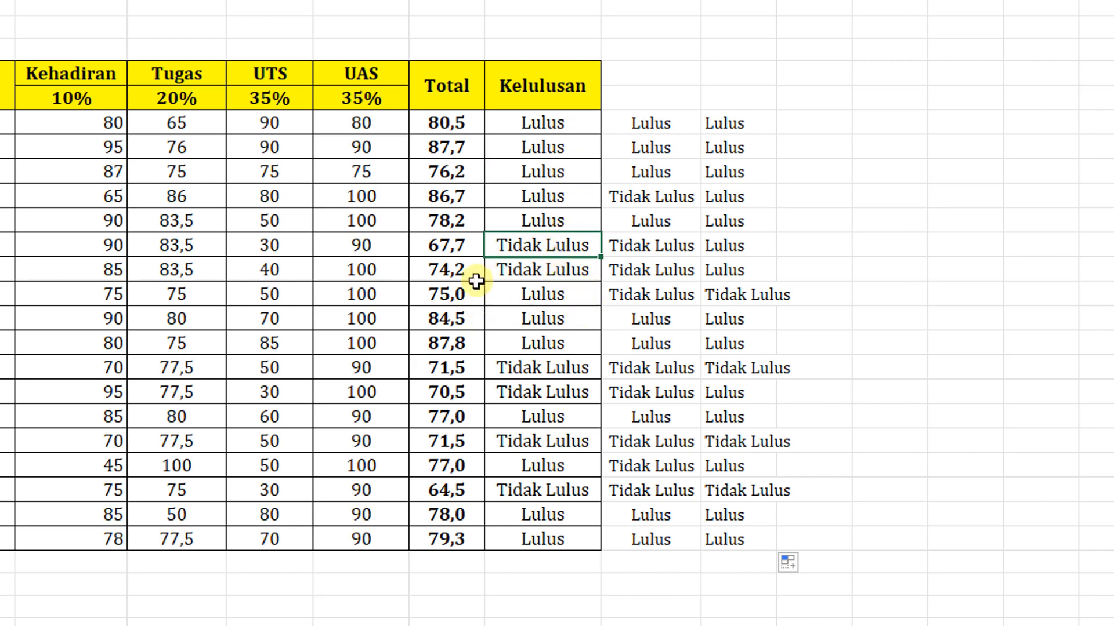
# - Change the UTS score of the student in row 12 (F12) to 80
pyautogui.click(274, 250)
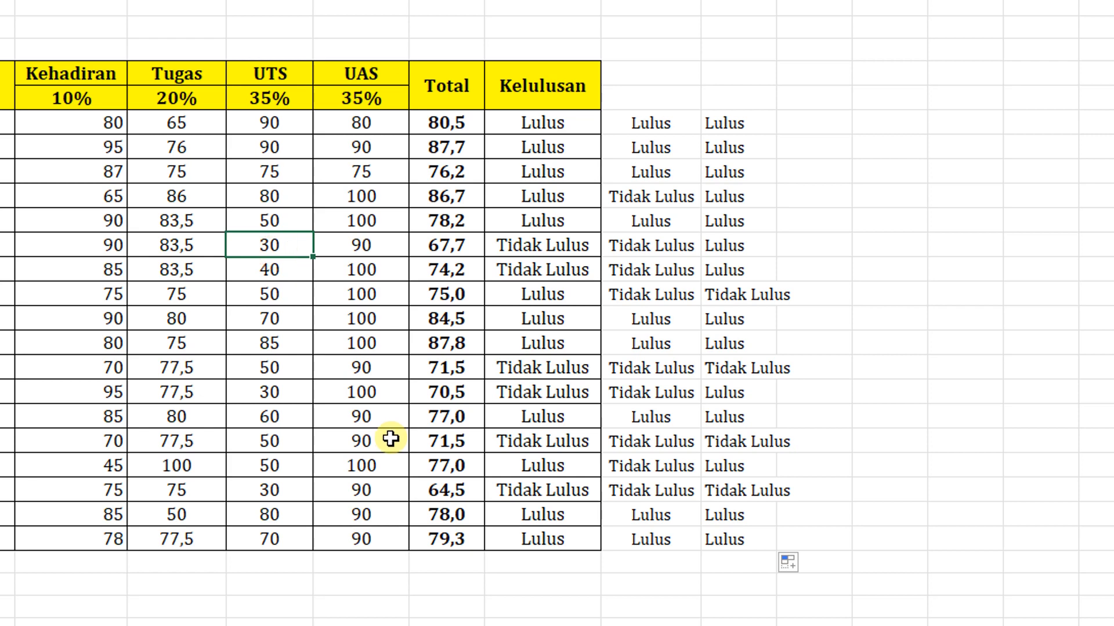
pyautogui.press('F2')
pyautogui.press('BackSpace')
pyautogui.press('BackSpace')
pyautogui.write('80')
pyautogui.press('Return')
pyautogui.press('Up')
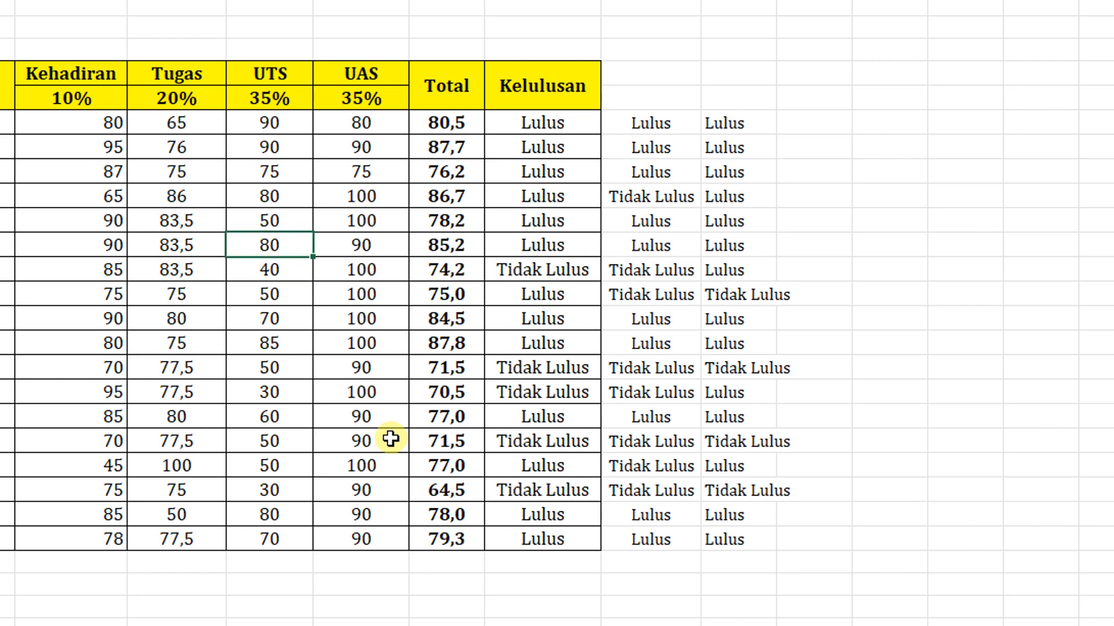
# - Check the recalculated results for row 12 in Kelulusan, column J and column K
pyautogui.press('Right')
pyautogui.press('Right')
pyautogui.press('Right')
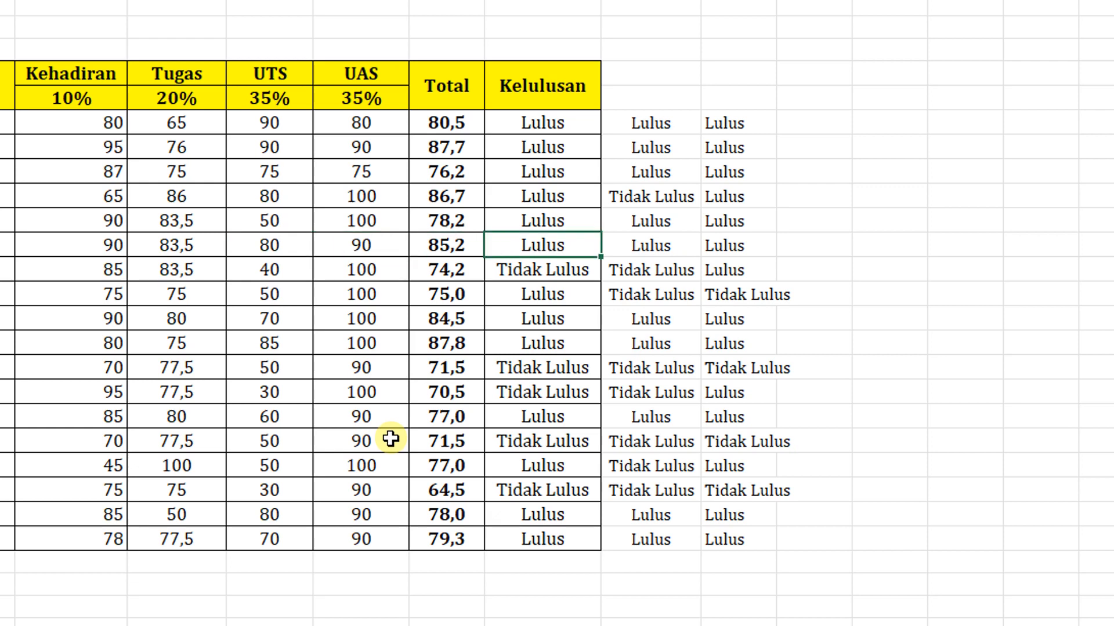
pyautogui.press('Right')
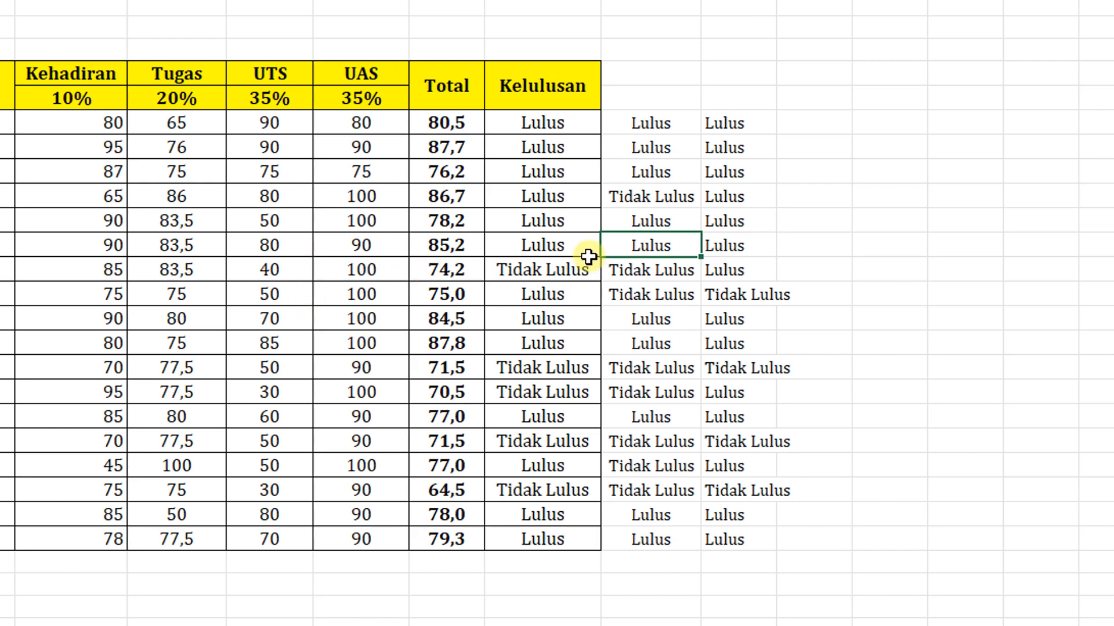
pyautogui.click(743, 257)
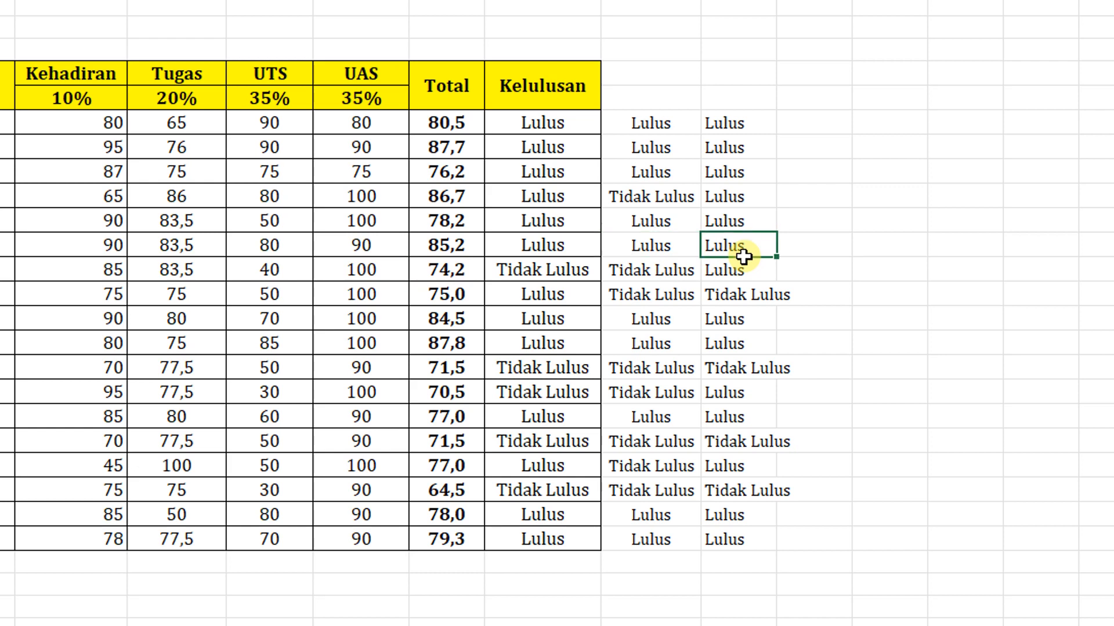
pyautogui.click(786, 393)
pyautogui.click(1050, 500)
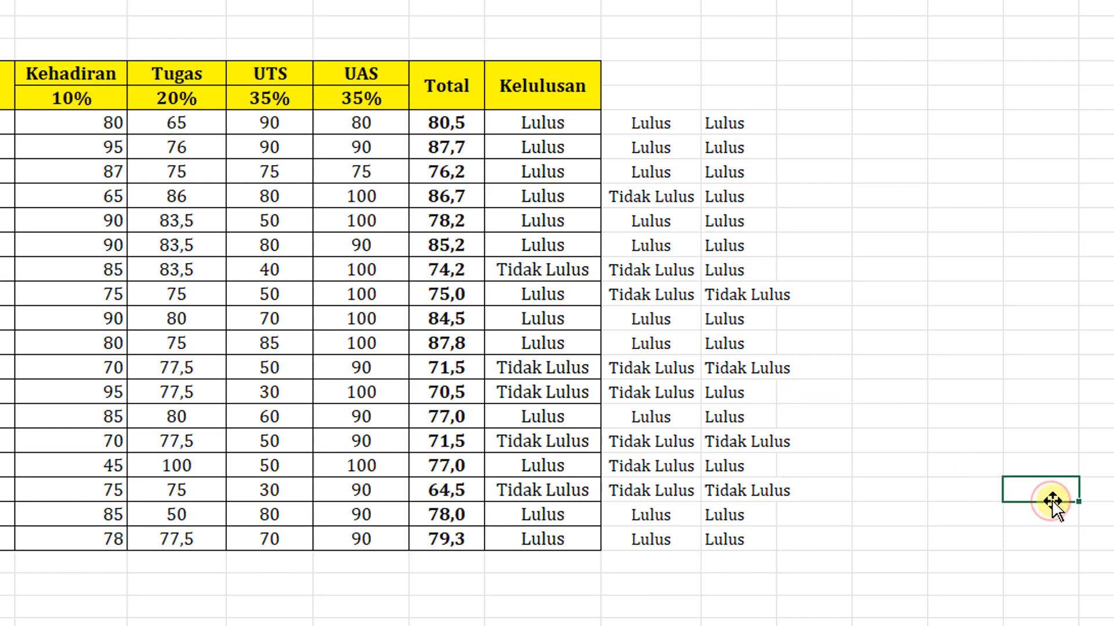
pyautogui.click(1105, 391)
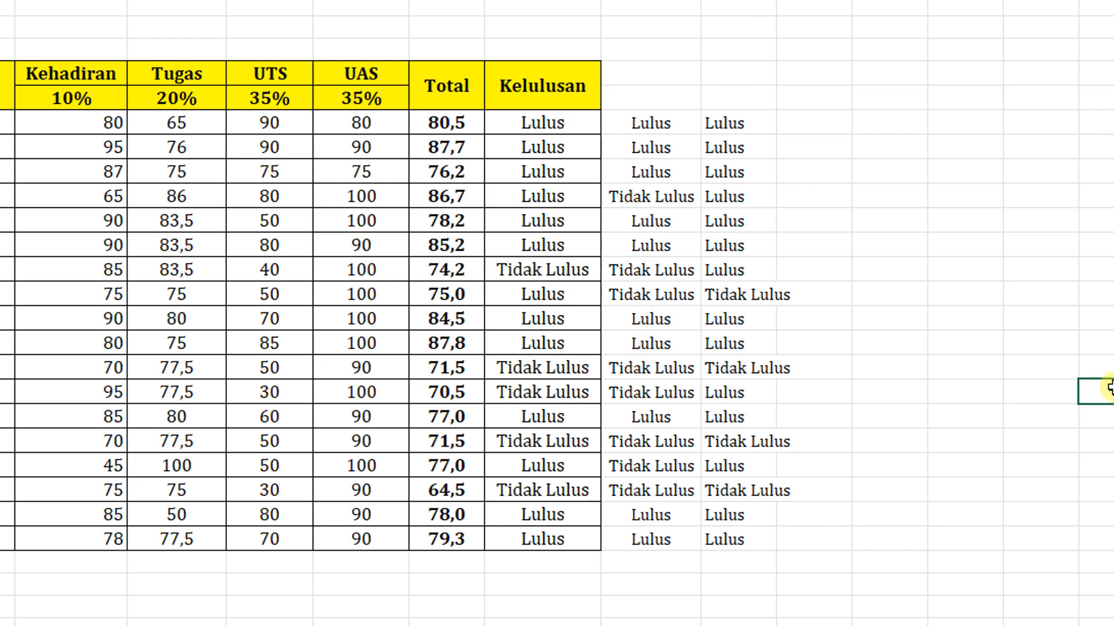
pyautogui.click(566, 123)
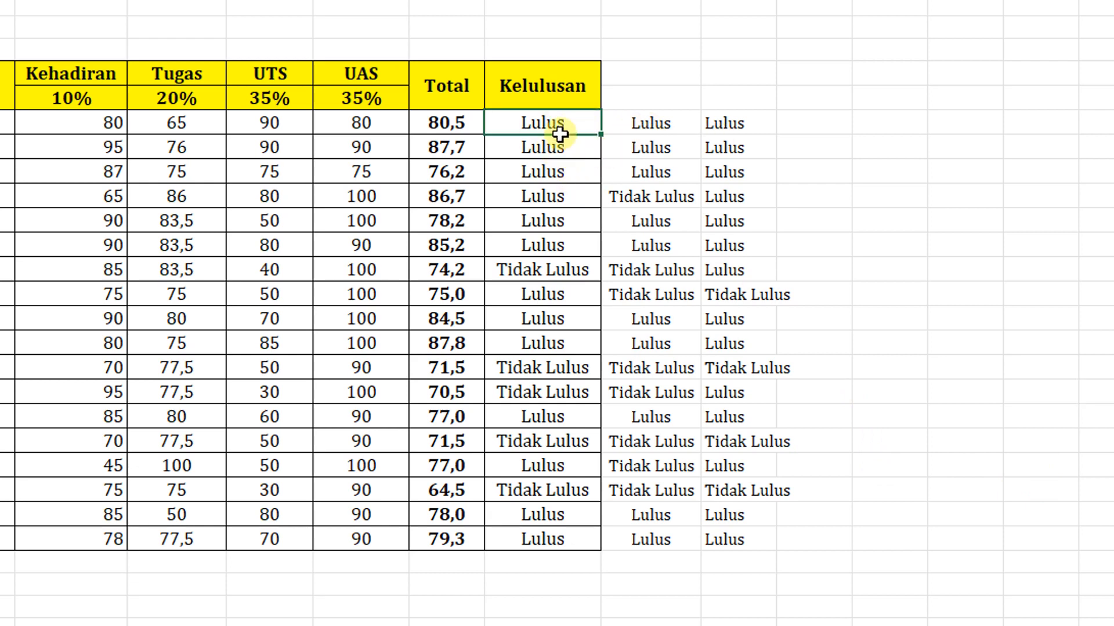
pyautogui.click(1008, 411)
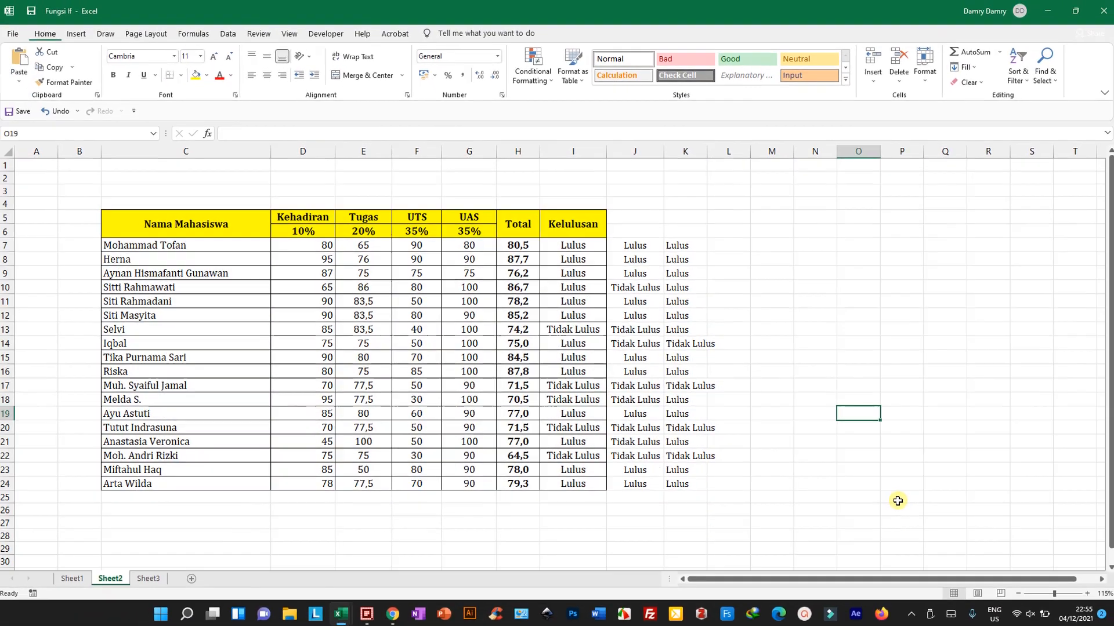
pyautogui.click(947, 517)
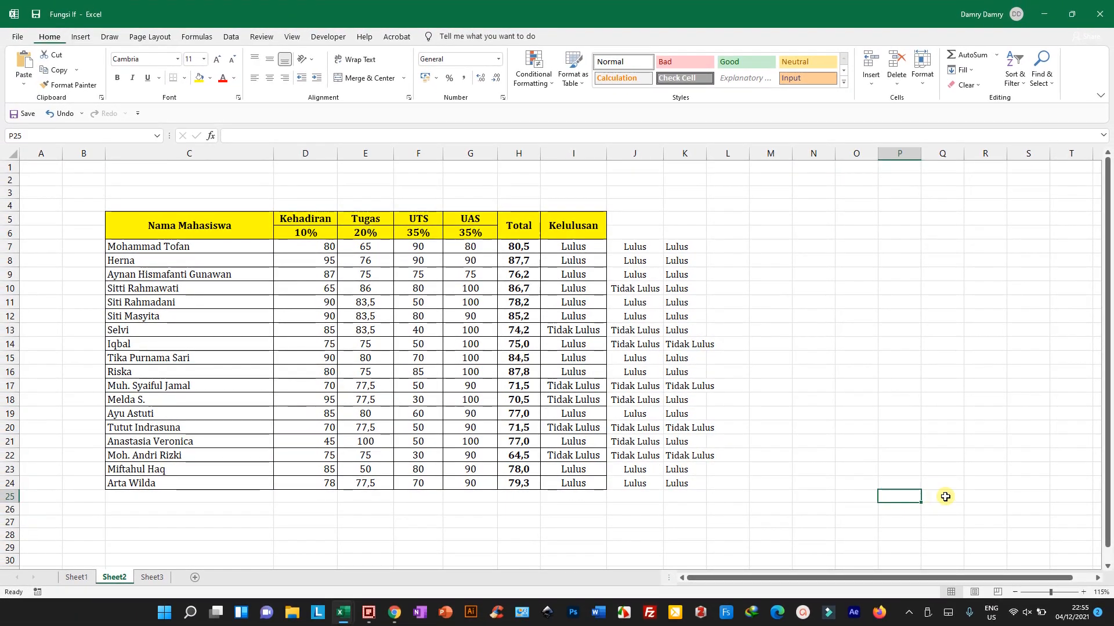